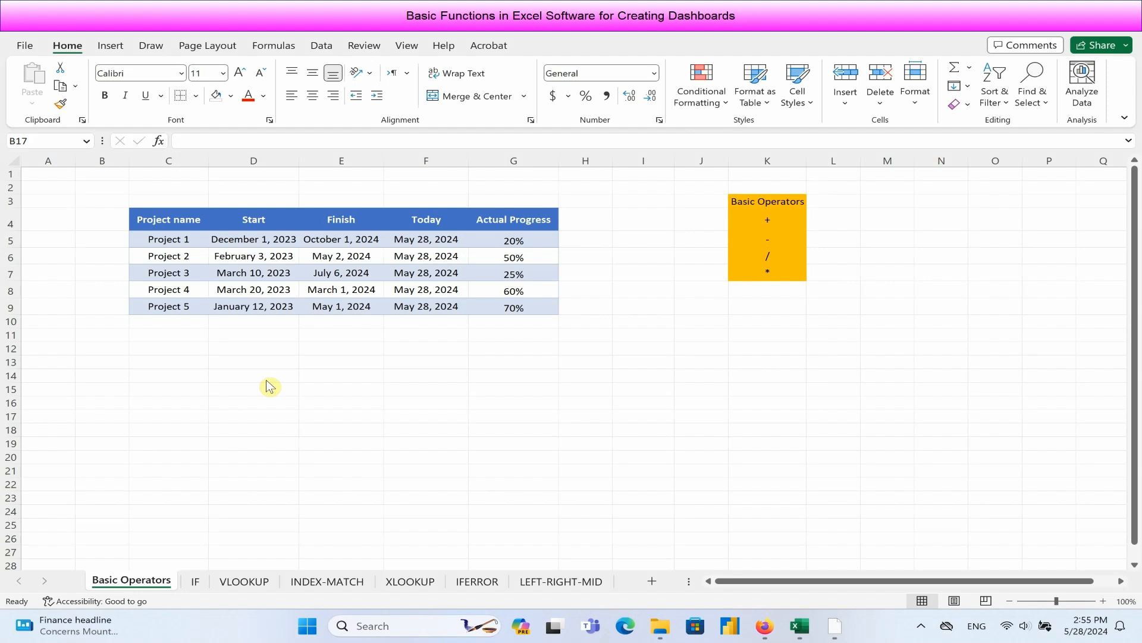
pyautogui.click(249, 376)
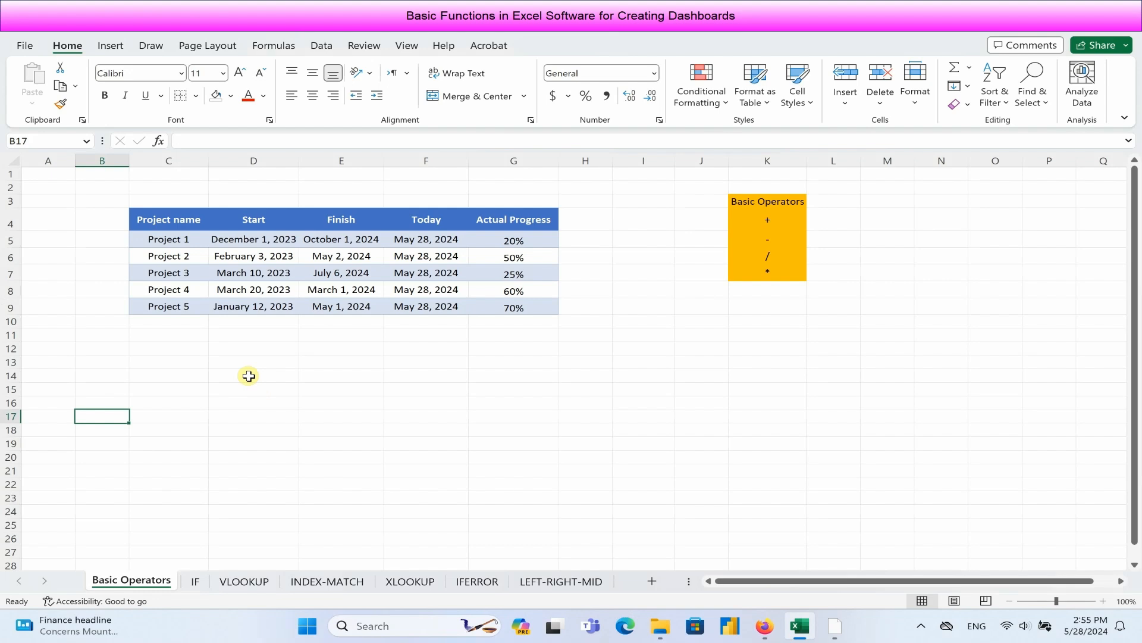
pyautogui.click(751, 202)
pyautogui.moveTo(750, 203); pyautogui.dragTo(761, 272)
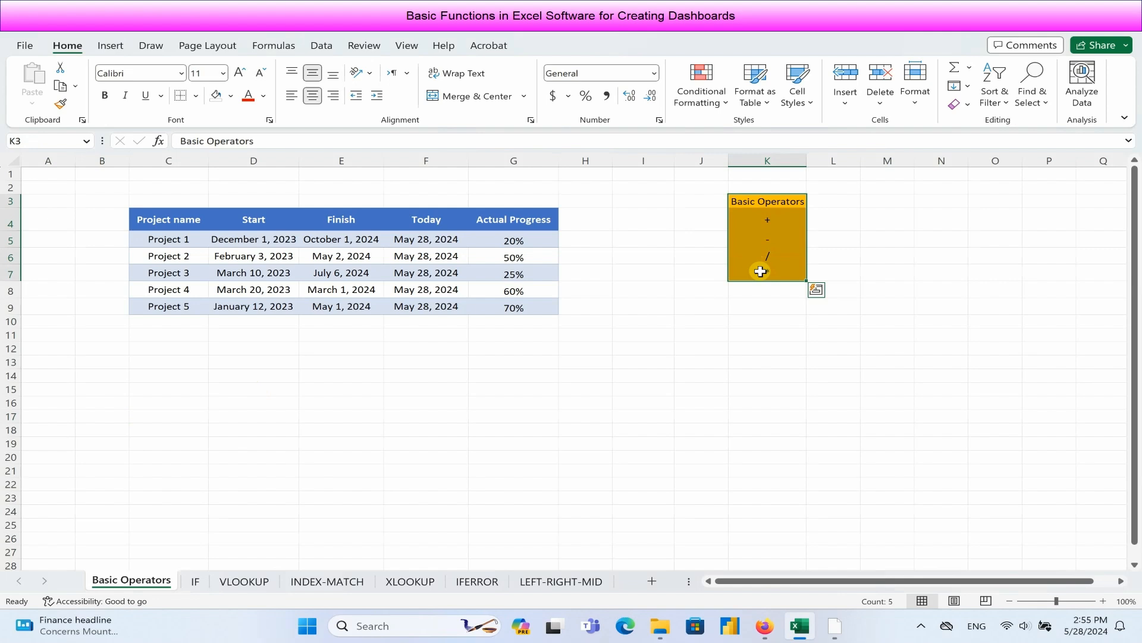
pyautogui.moveTo(177, 222); pyautogui.dragTo(485, 309)
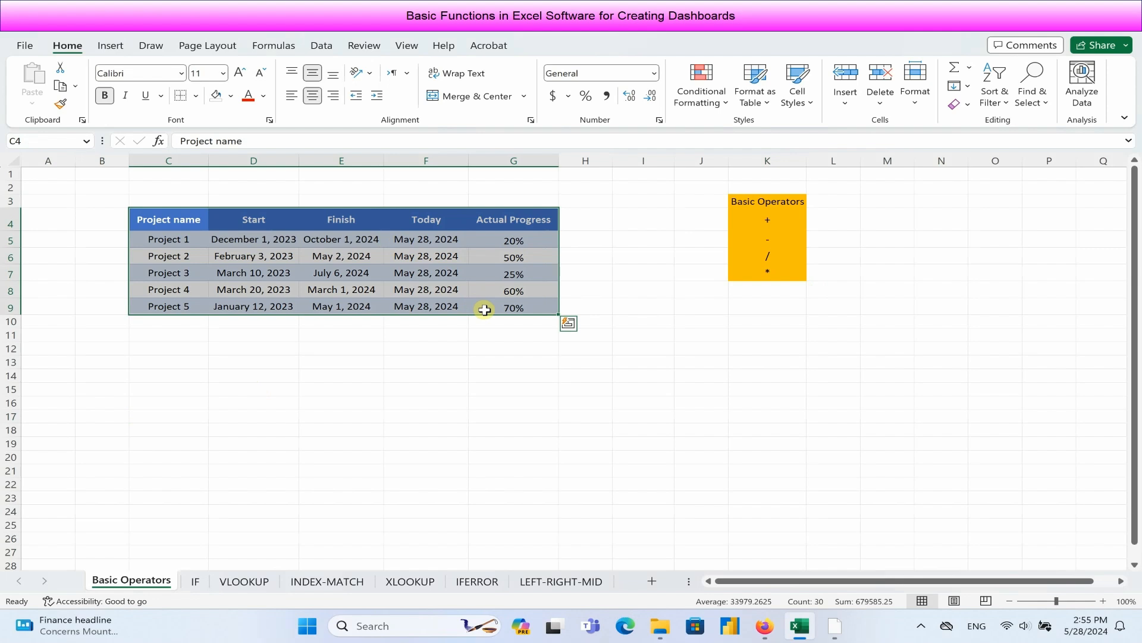
# Step: Insert a new column H right after Actual Progress and title it "Duration" in H4
pyautogui.click(588, 221)
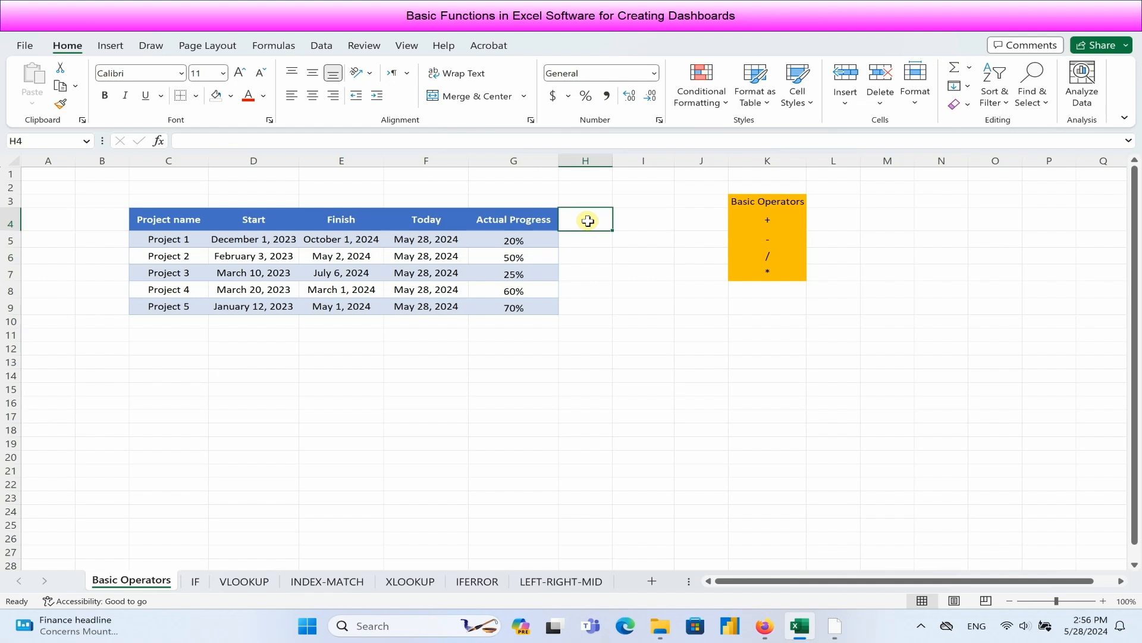
pyautogui.rightClick(586, 160)
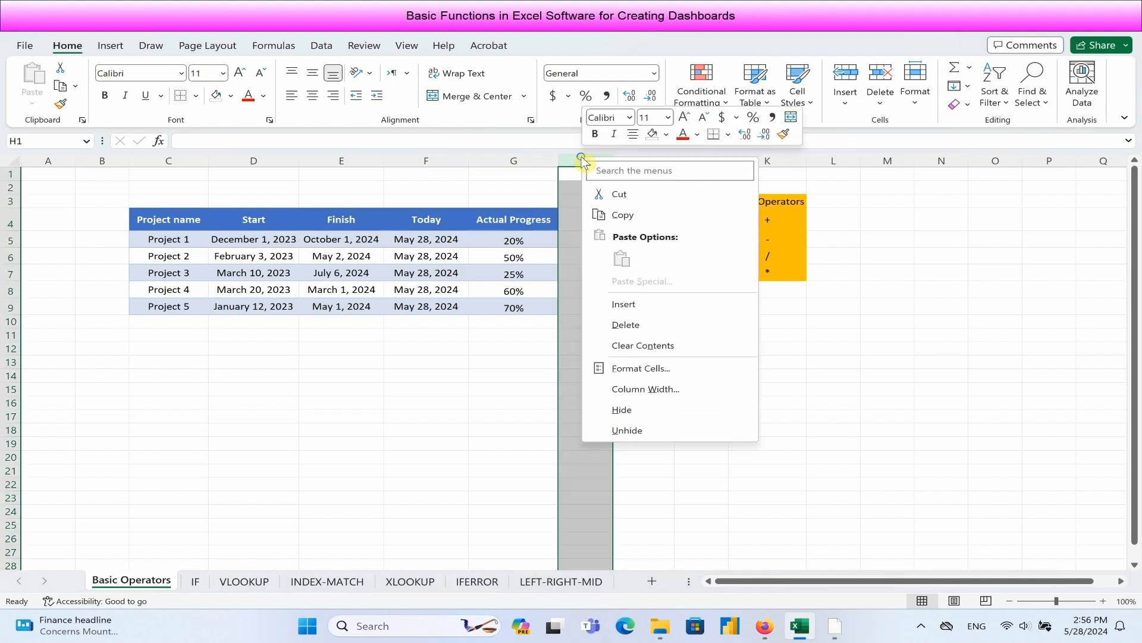
pyautogui.click(621, 304)
pyautogui.click(580, 225)
pyautogui.write('D')
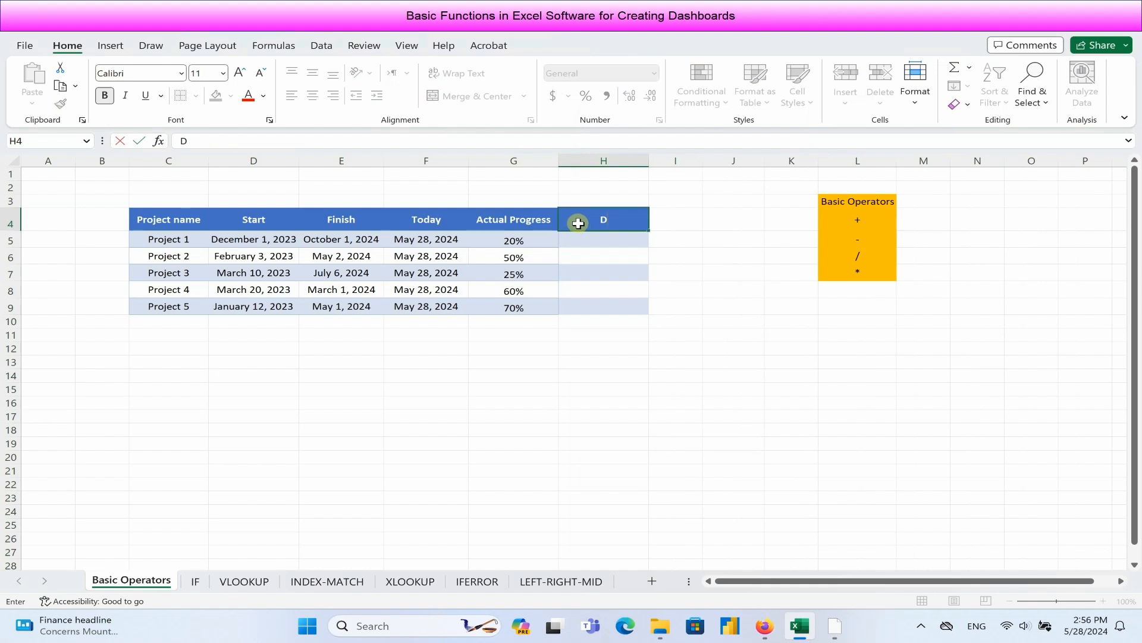
pyautogui.write('uration')
pyautogui.press('Return')
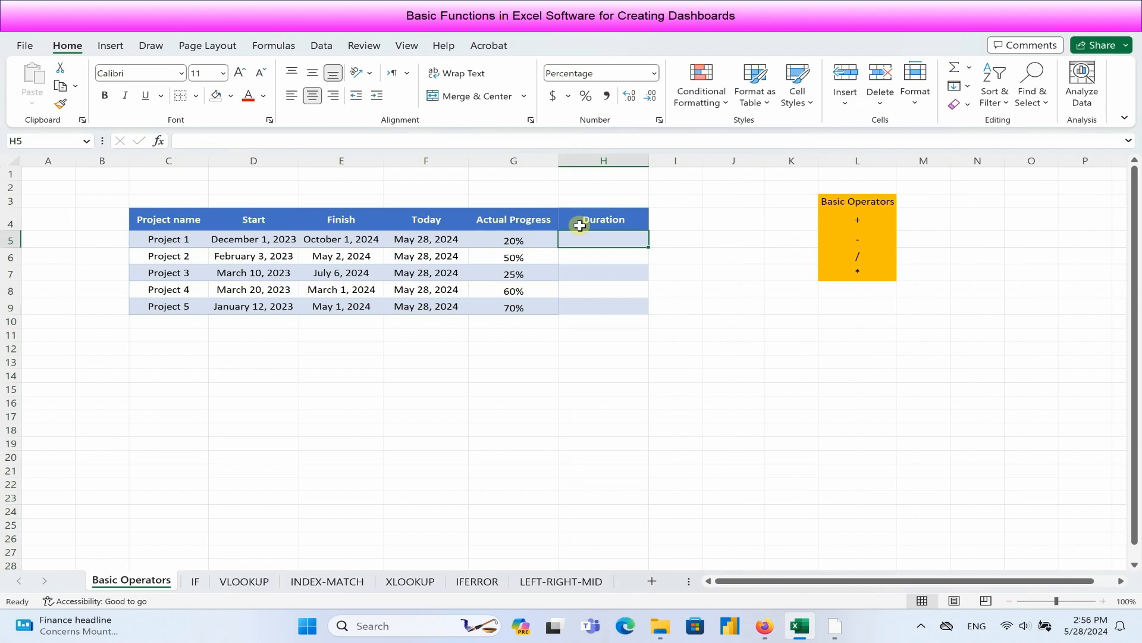
# Step: Enter the formula =E5-D5 in H5 to calculate Project 1's duration from its finish and start dates
pyautogui.write('=')
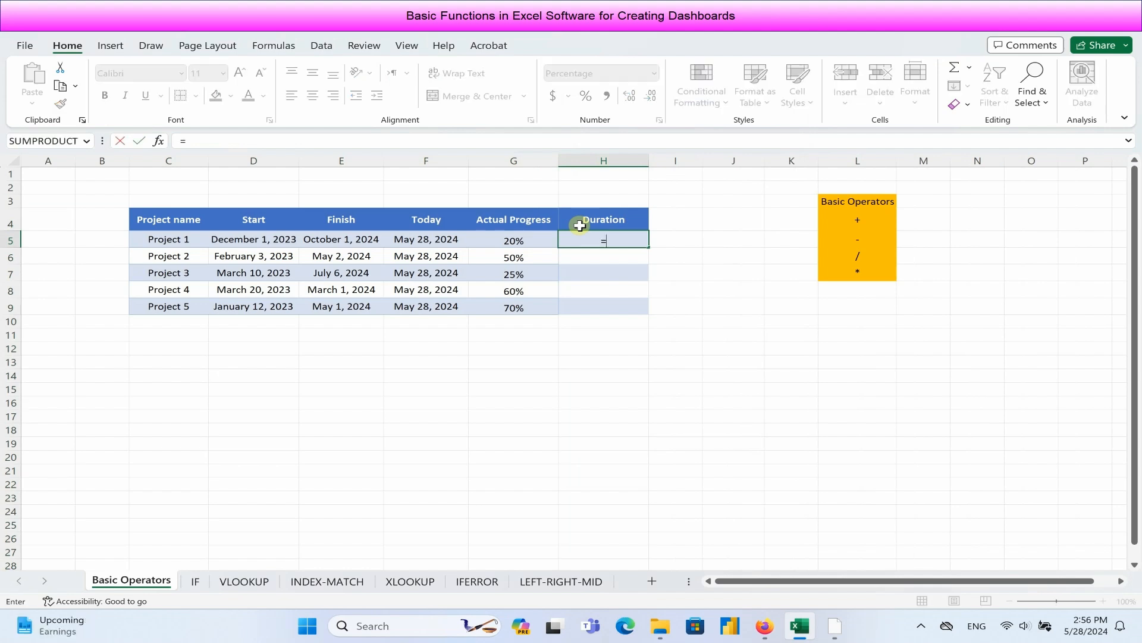
pyautogui.click(361, 239)
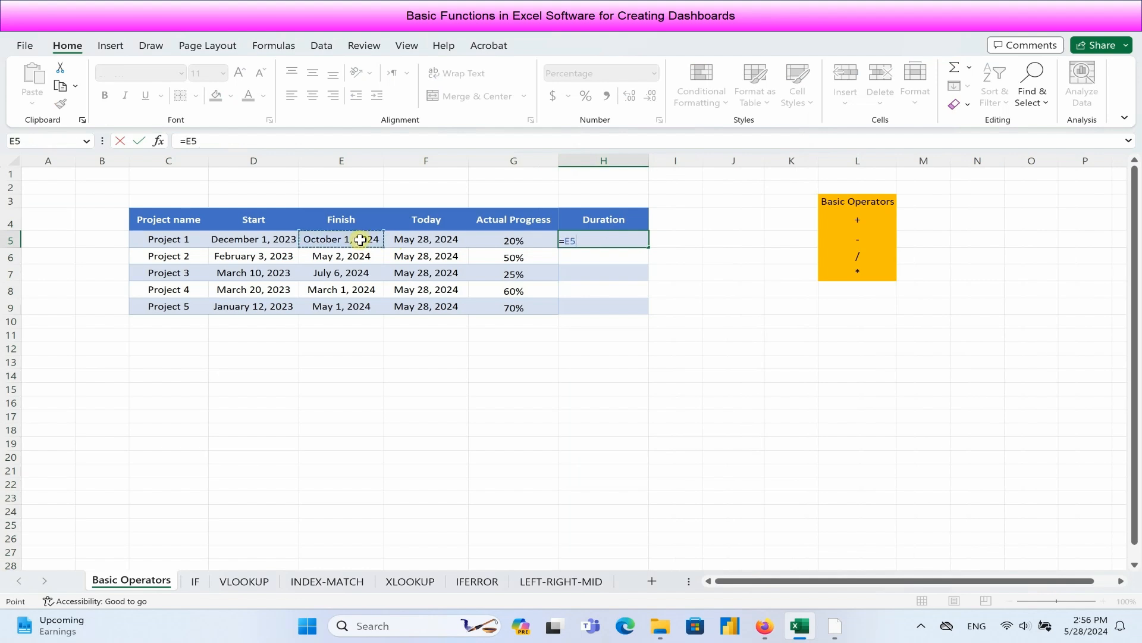
pyautogui.write('-')
pyautogui.click(273, 240)
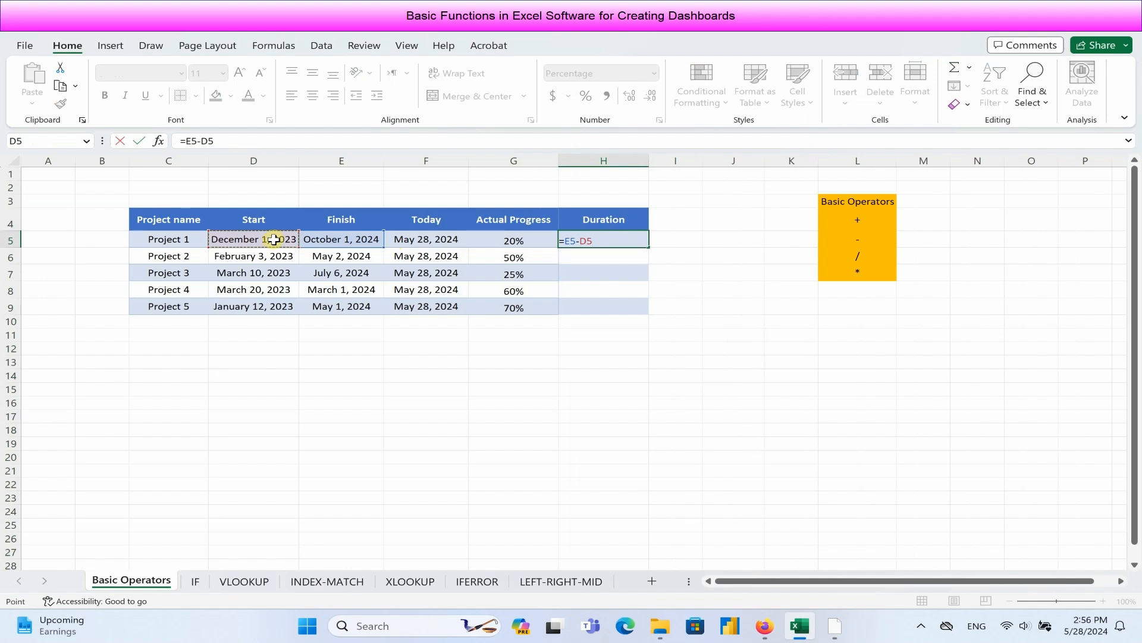
pyautogui.press('Return')
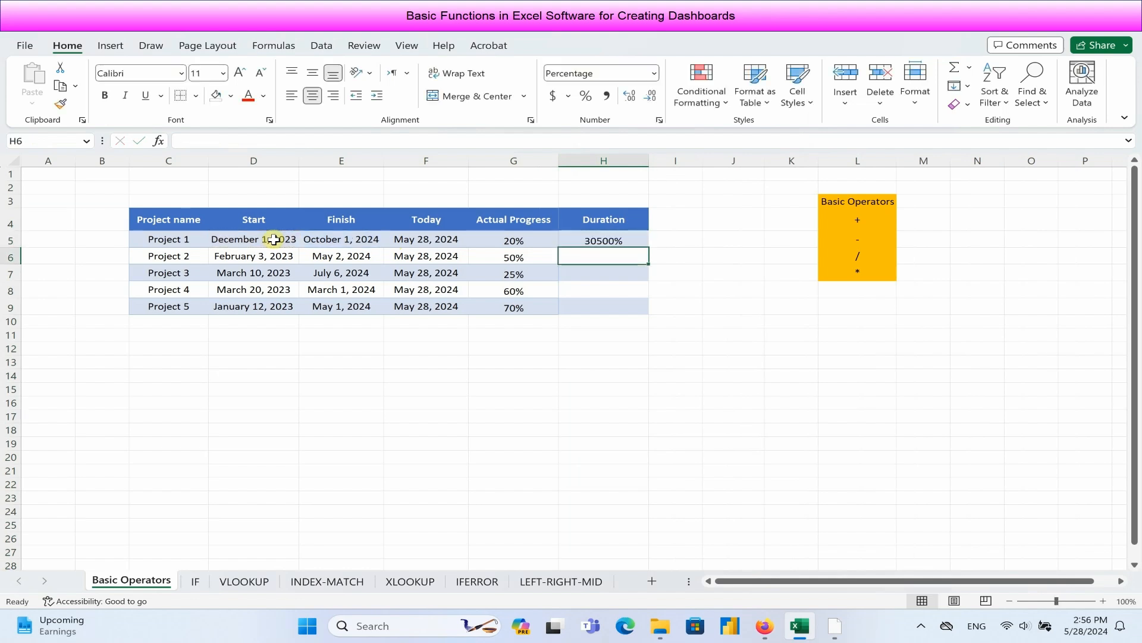
# Step: Format H5 as Number and fill its duration formula down to H9
pyautogui.click(640, 242)
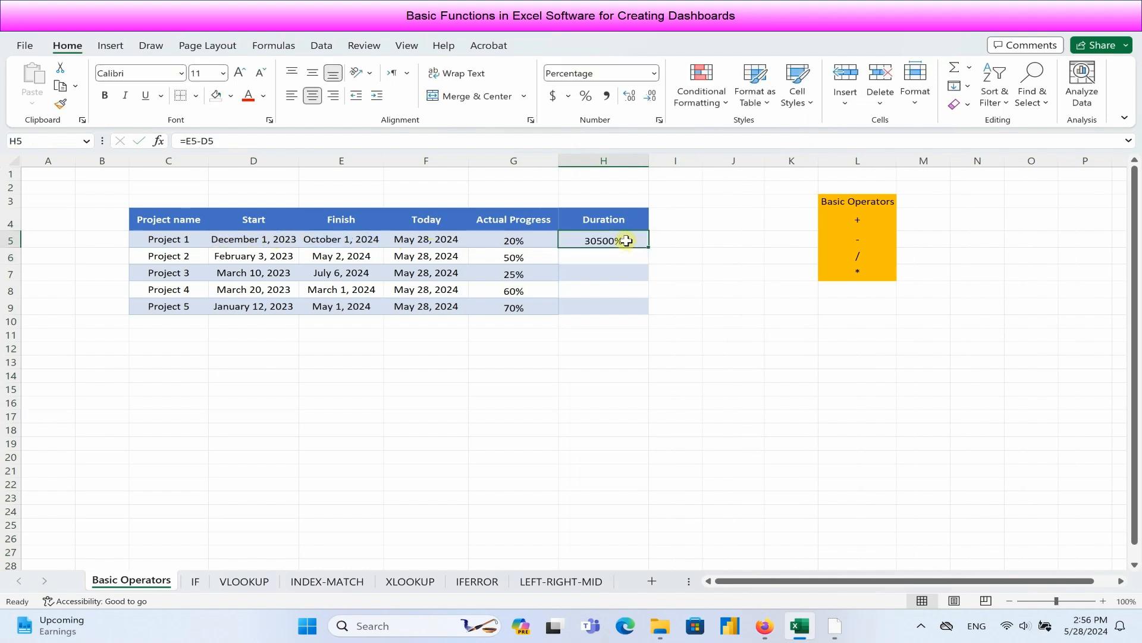
pyautogui.click(653, 74)
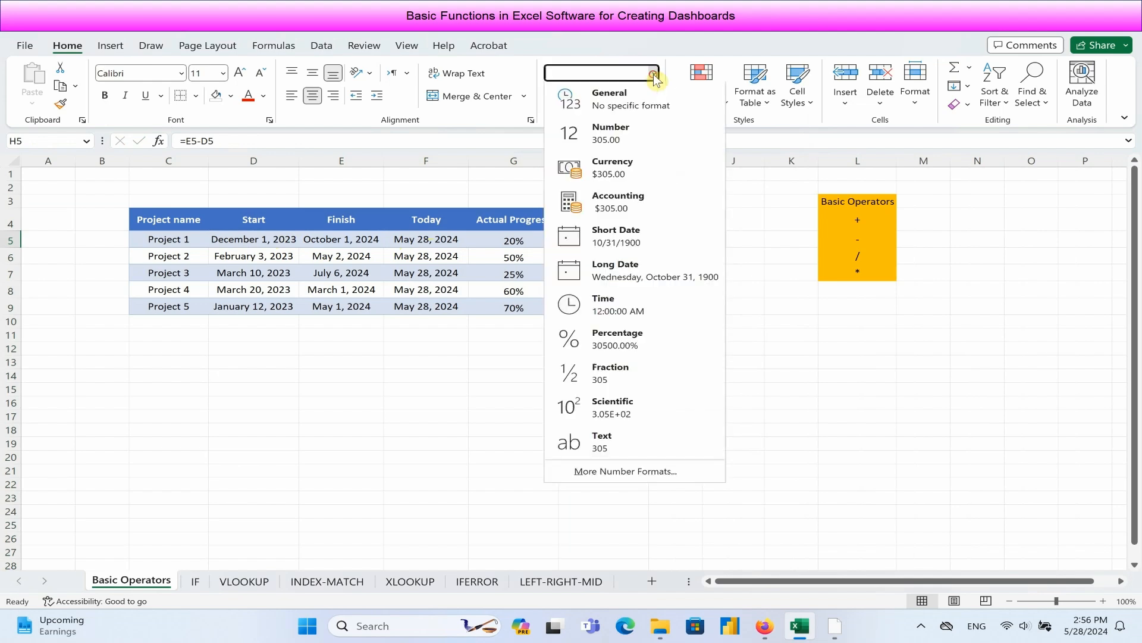
pyautogui.click(644, 142)
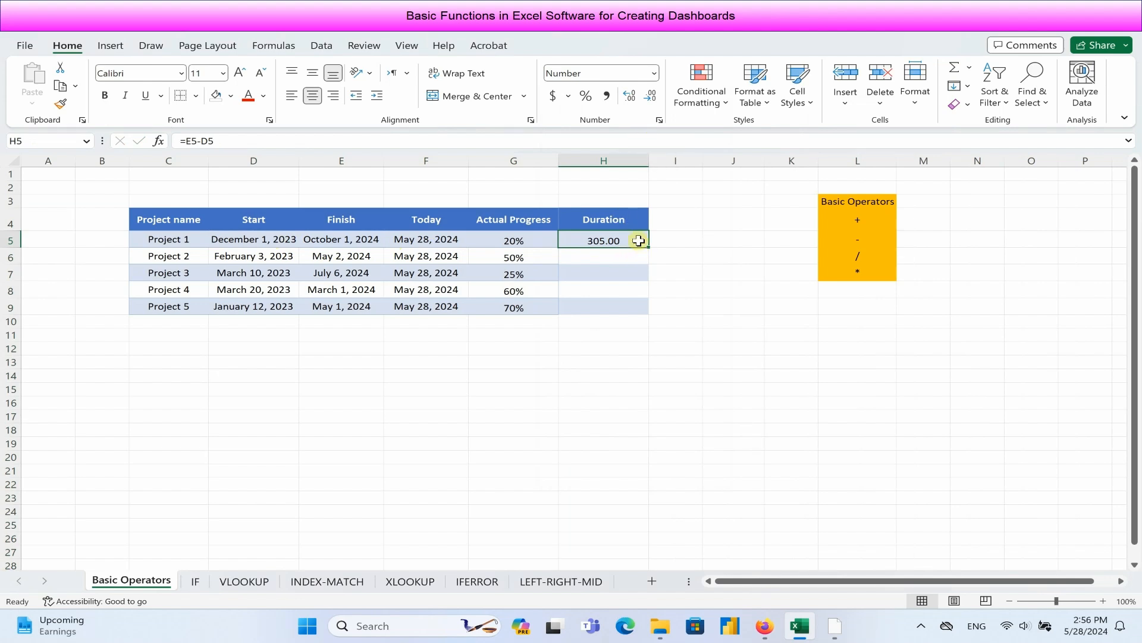
pyautogui.moveTo(647, 250); pyautogui.dragTo(644, 314)
# Step: Add the header "Planned Progress" in I4 and fit column I's width to it
pyautogui.click(680, 224)
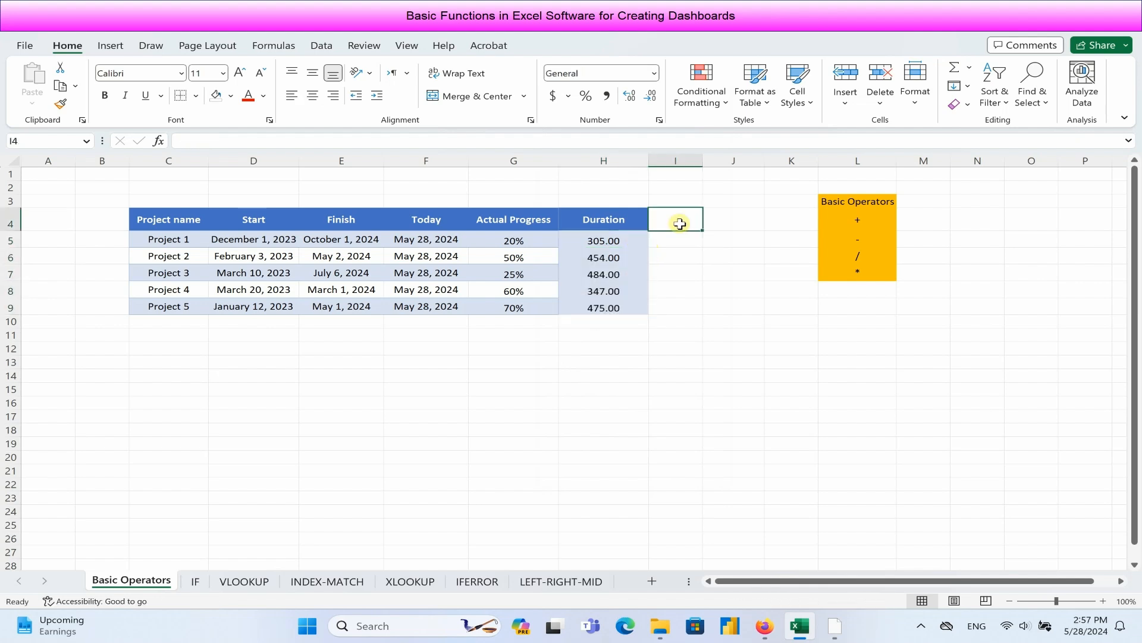
pyautogui.write('Pla')
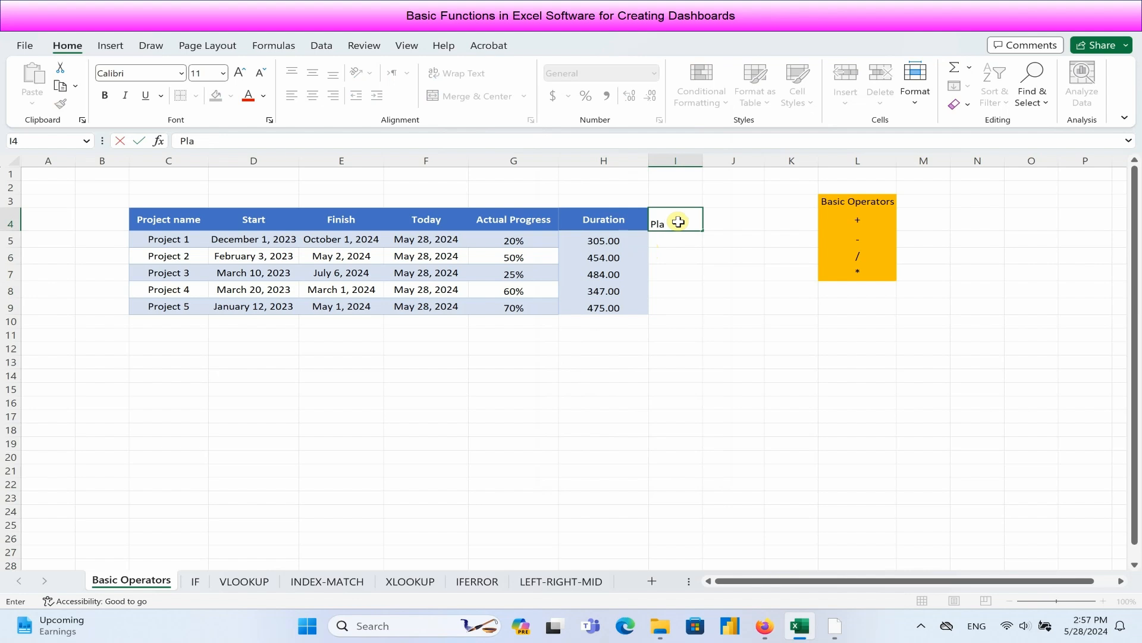
pyautogui.write('nned Progress')
pyautogui.press('Return')
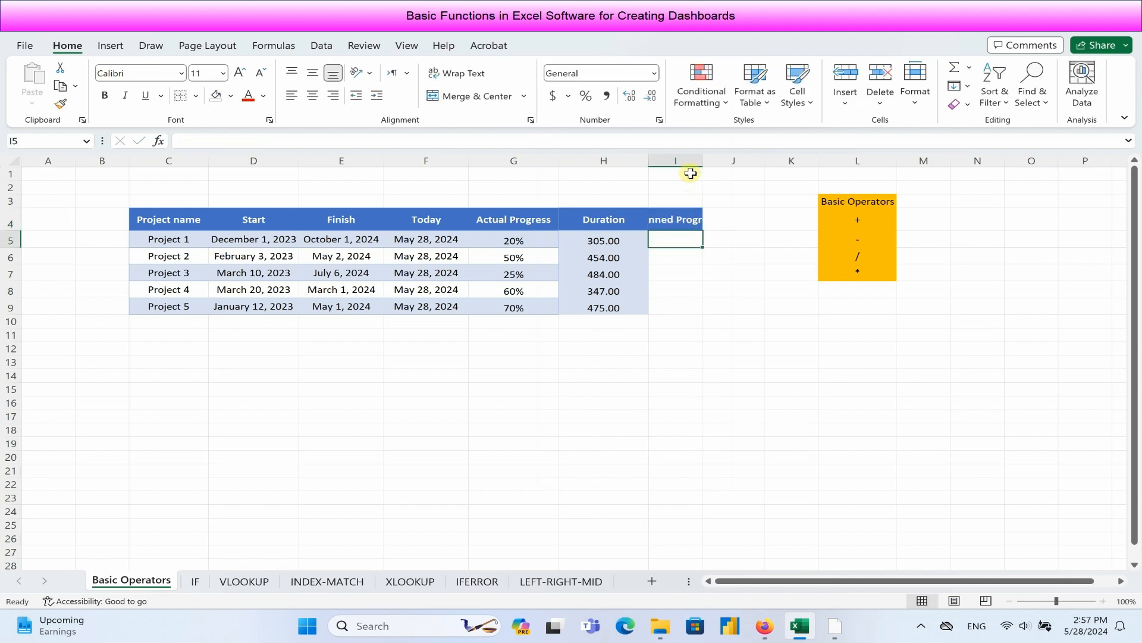
pyautogui.doubleClick(703, 160)
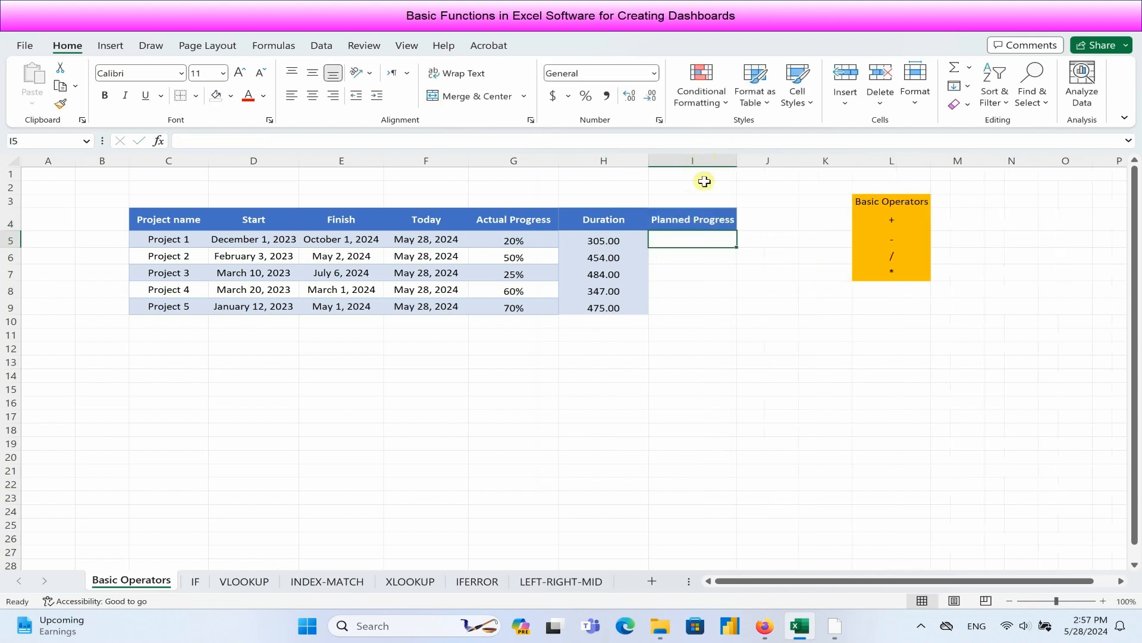
# Step: Calculate planned progress in I5 with =(F5-D5)/H5 and fill the formula down to I9
pyautogui.write('=(')
pyautogui.click(438, 239)
pyautogui.write('-')
pyautogui.click(265, 239)
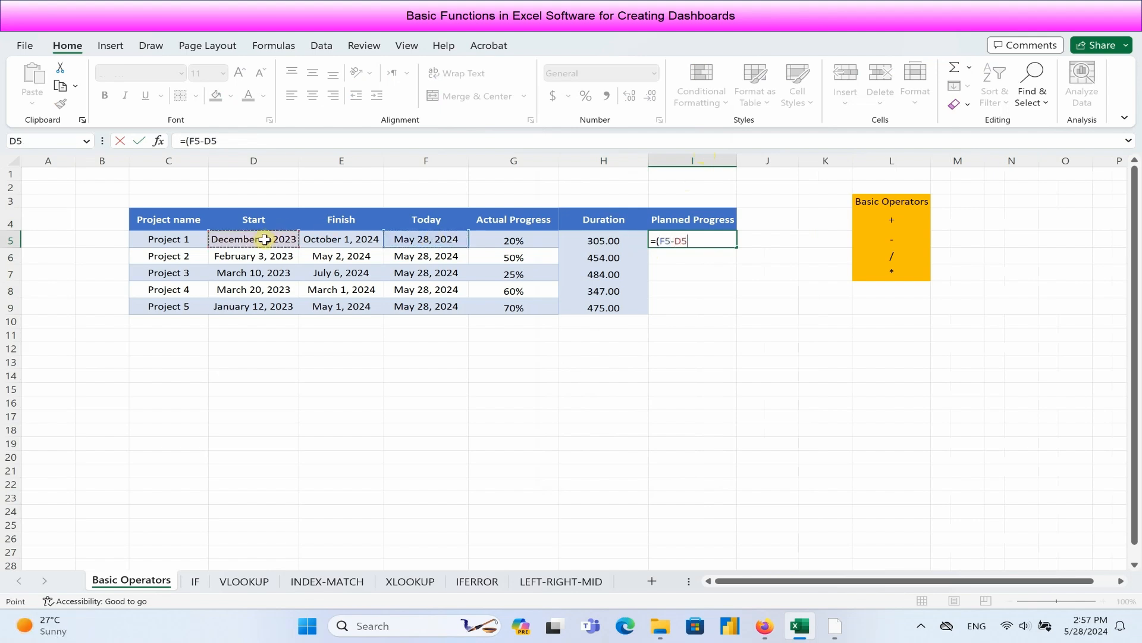
pyautogui.write(')/')
pyautogui.click(593, 240)
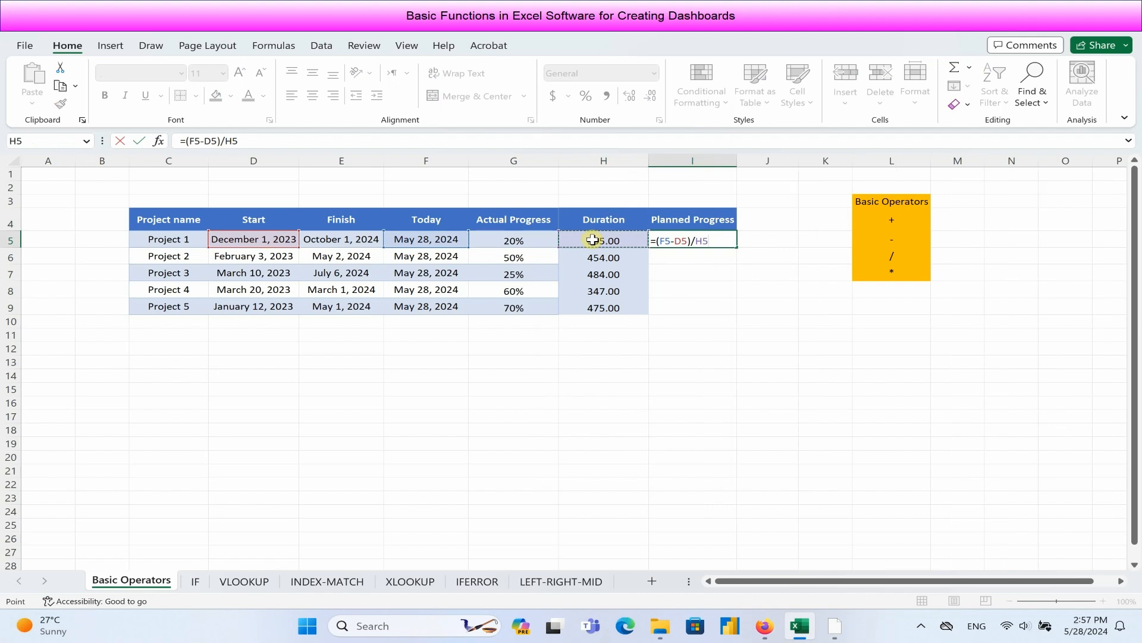
pyautogui.press('Return')
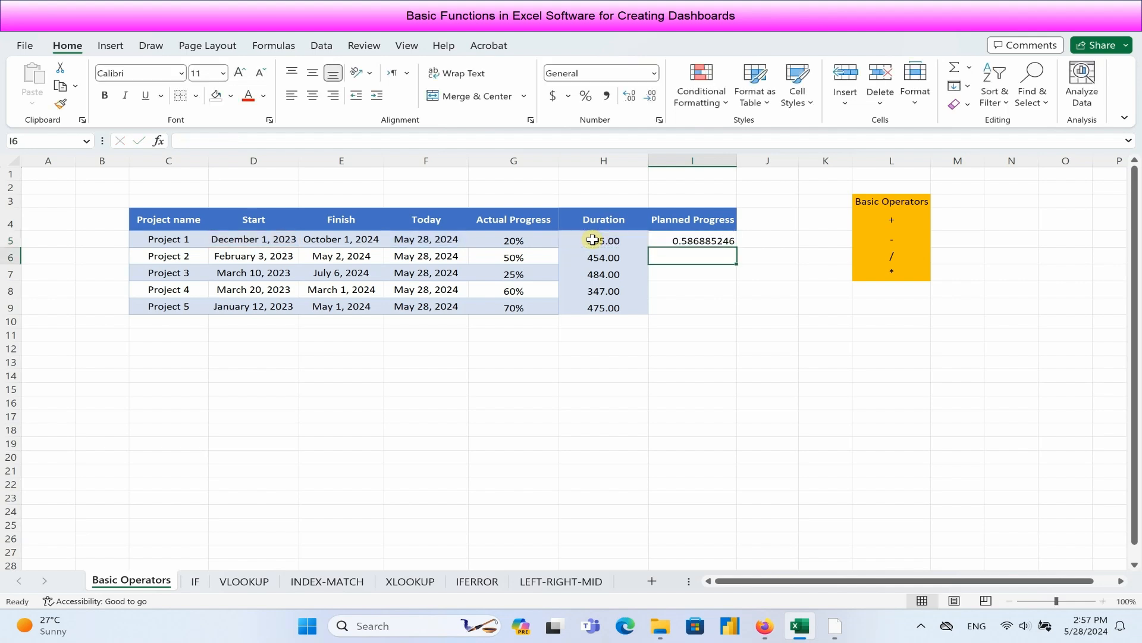
pyautogui.click(702, 241)
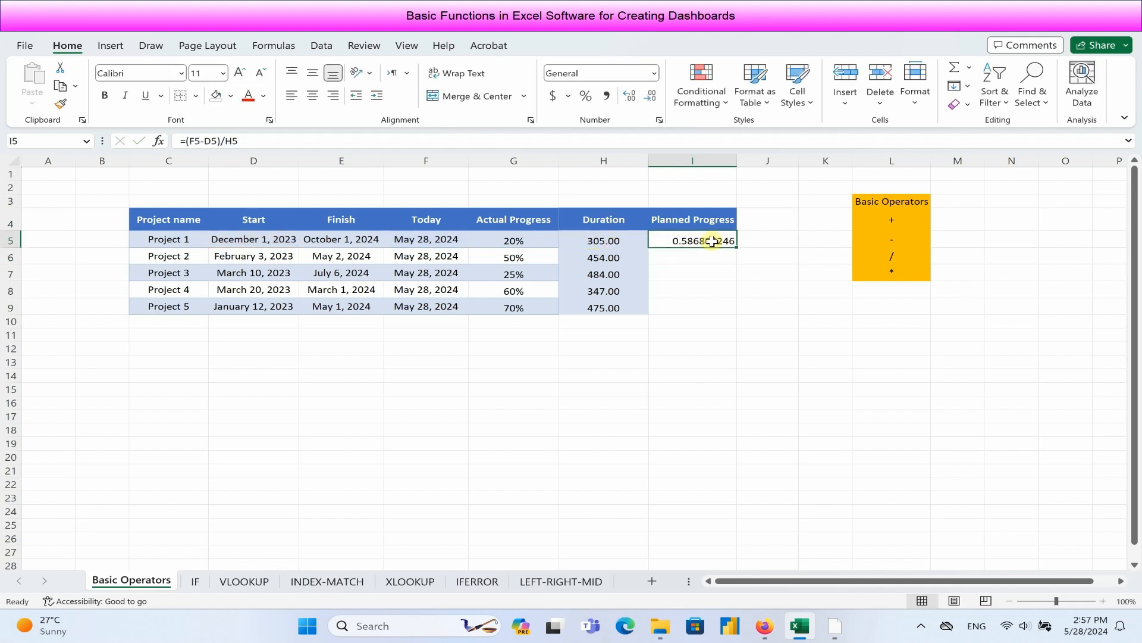
pyautogui.doubleClick(734, 246)
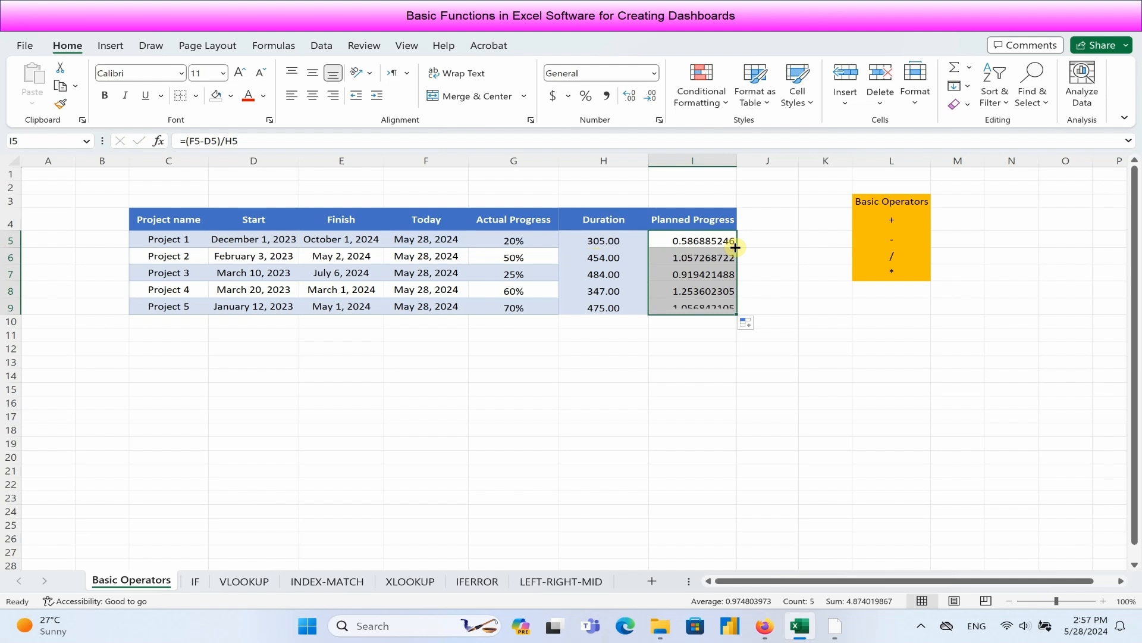
# Step: Format the Planned Progress values in I5:I9 as percentages and center them horizontally and vertically
pyautogui.click(587, 98)
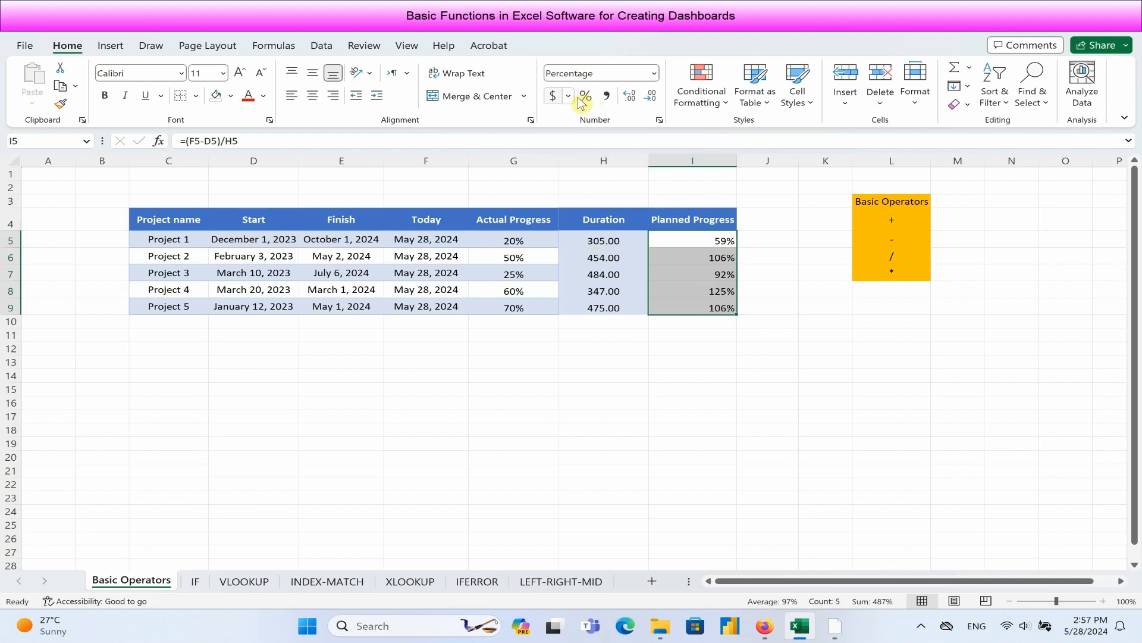
pyautogui.click(313, 95)
pyautogui.click(312, 73)
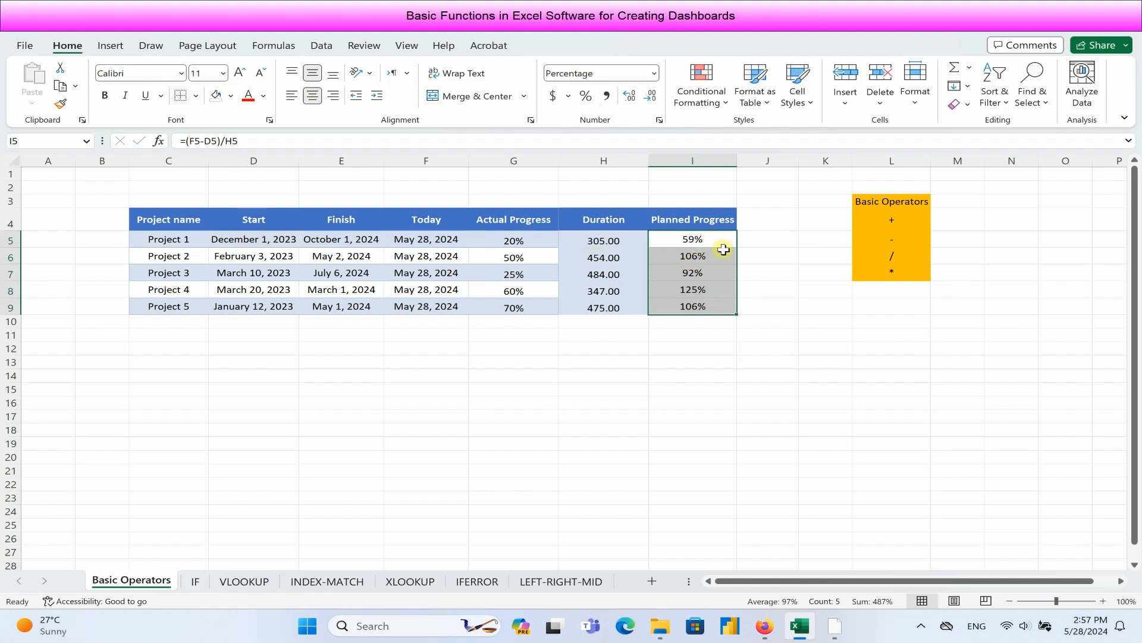
# Step: Enter the label "Average of Actual Progress" in L9 and fit column L's width to it
pyautogui.click(898, 308)
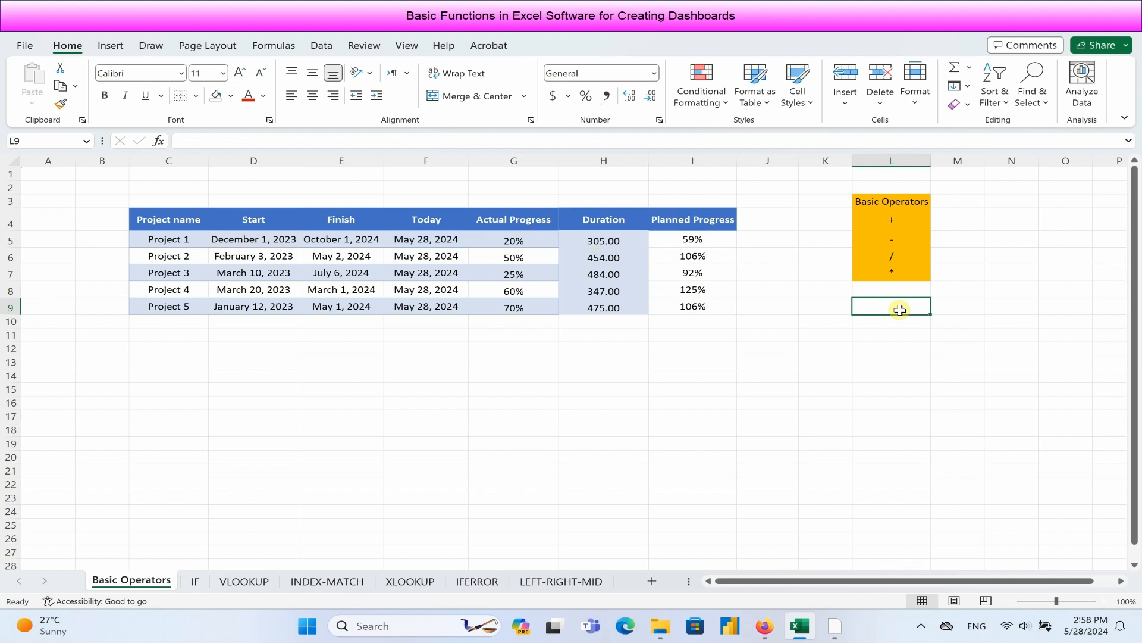
pyautogui.write('Averag')
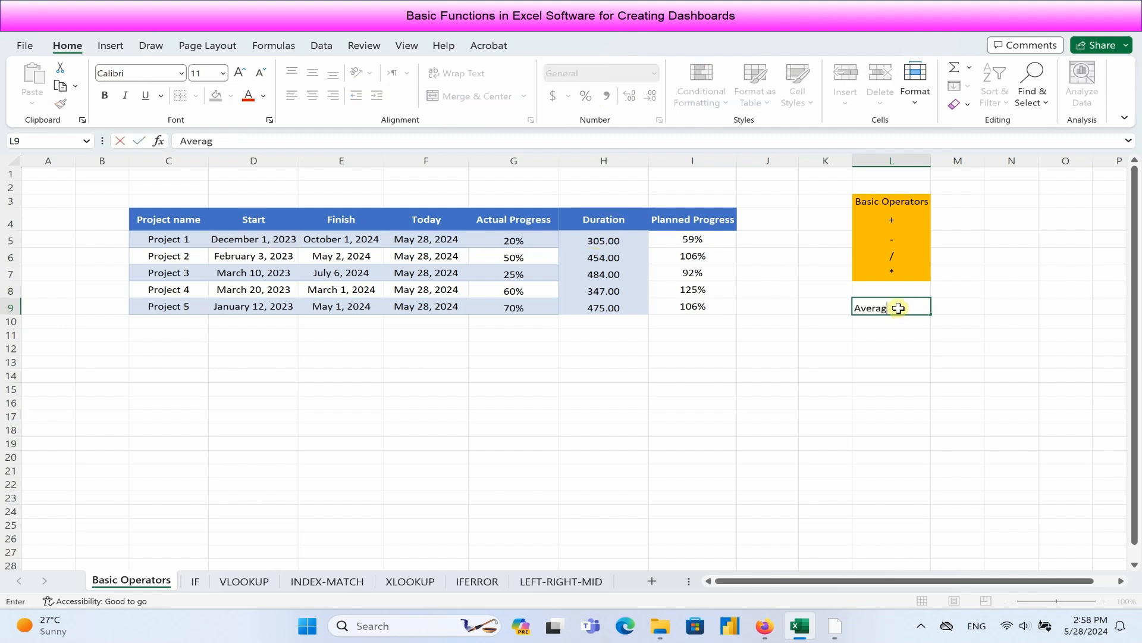
pyautogui.write('e of Actual')
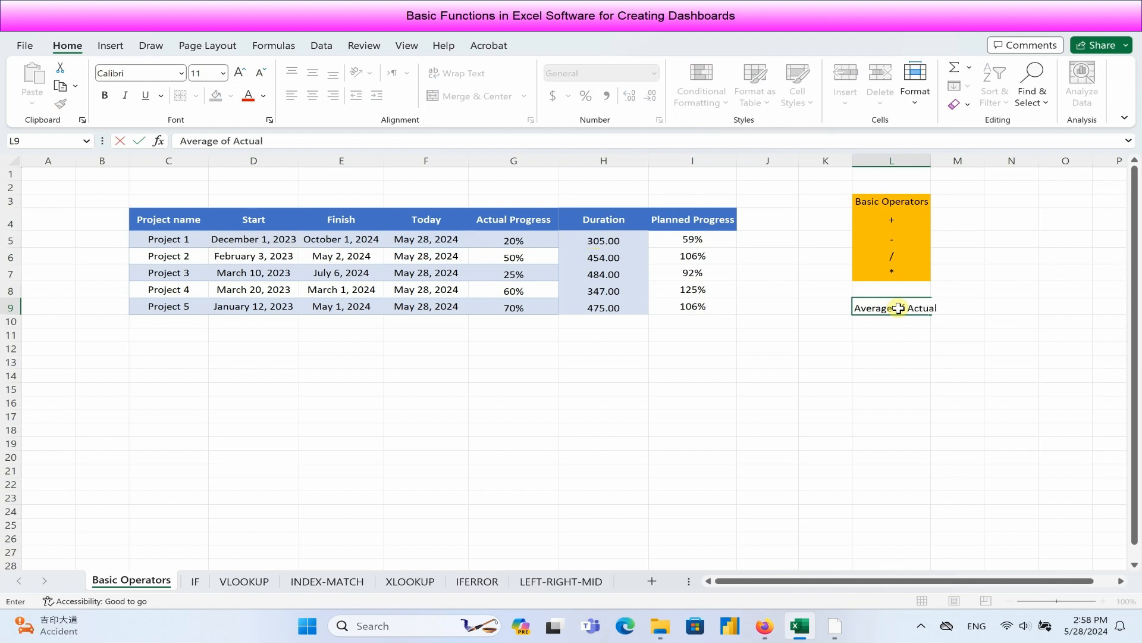
pyautogui.write(' Progress')
pyautogui.press('Return')
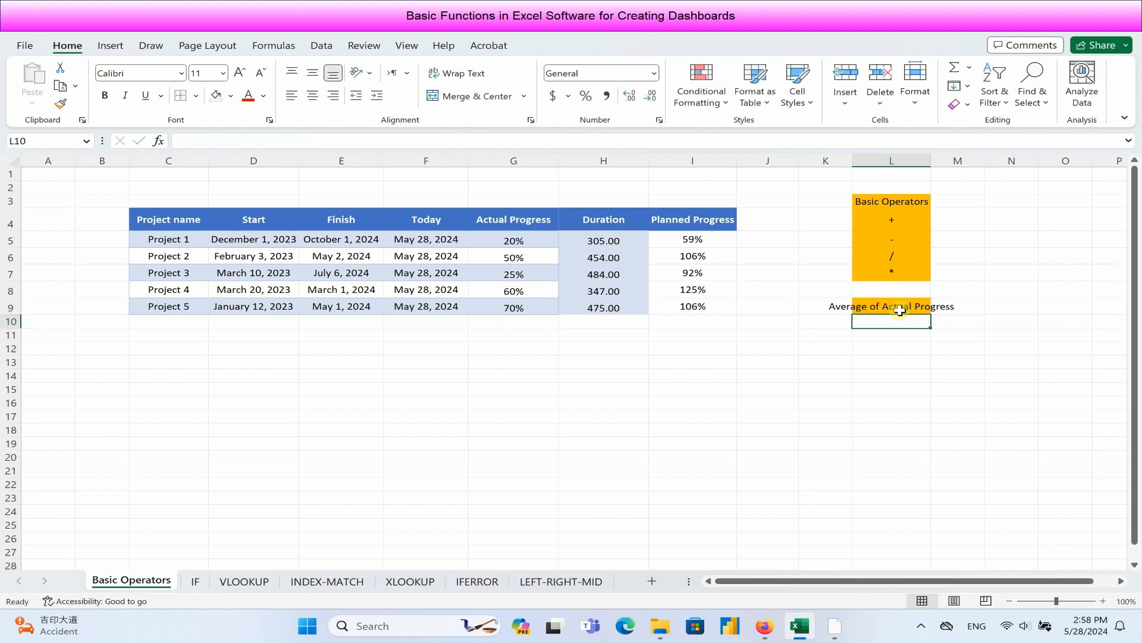
pyautogui.doubleClick(931, 156)
# Step: Calculate the average actual progress in M9 with =(G5+G6+G7+G8+G9)*(1/5)
pyautogui.click(1011, 304)
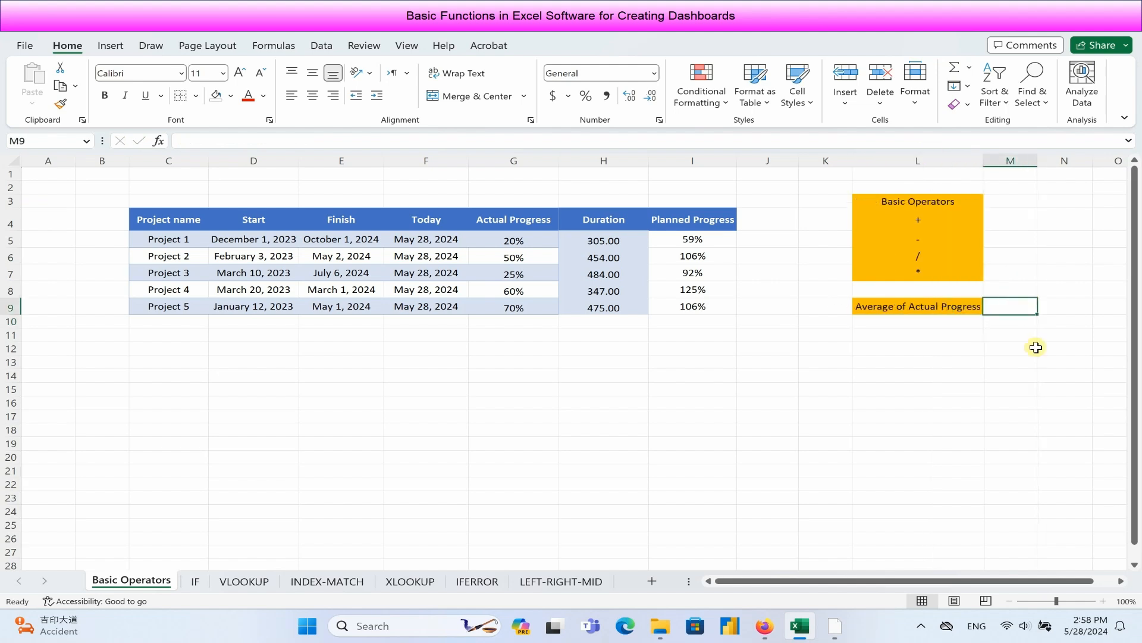
pyautogui.write('=(')
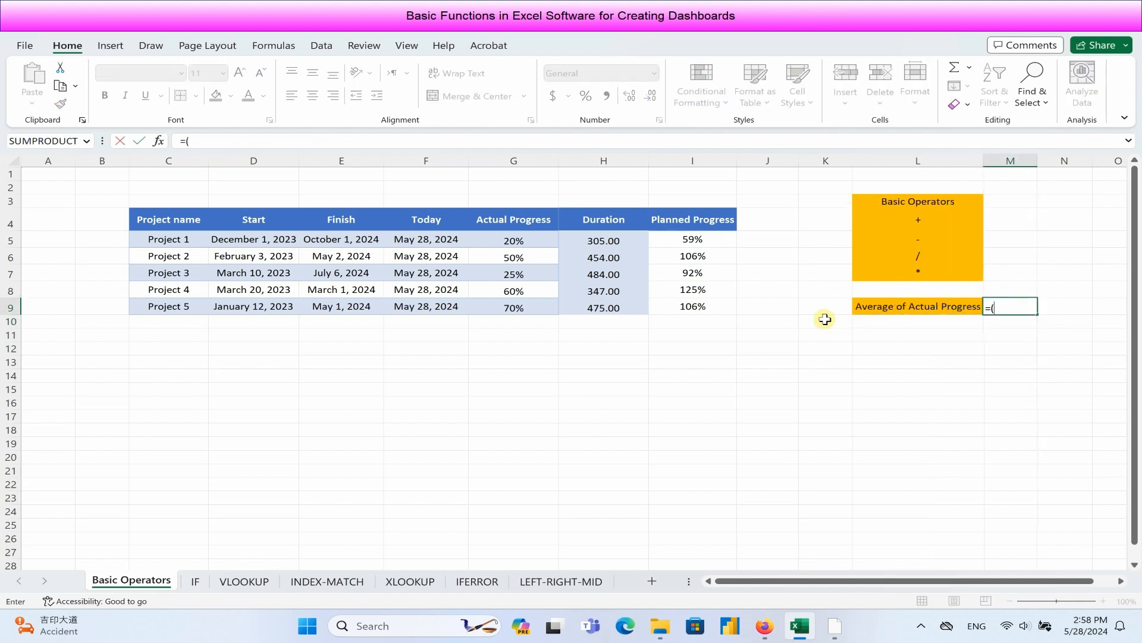
pyautogui.click(521, 243)
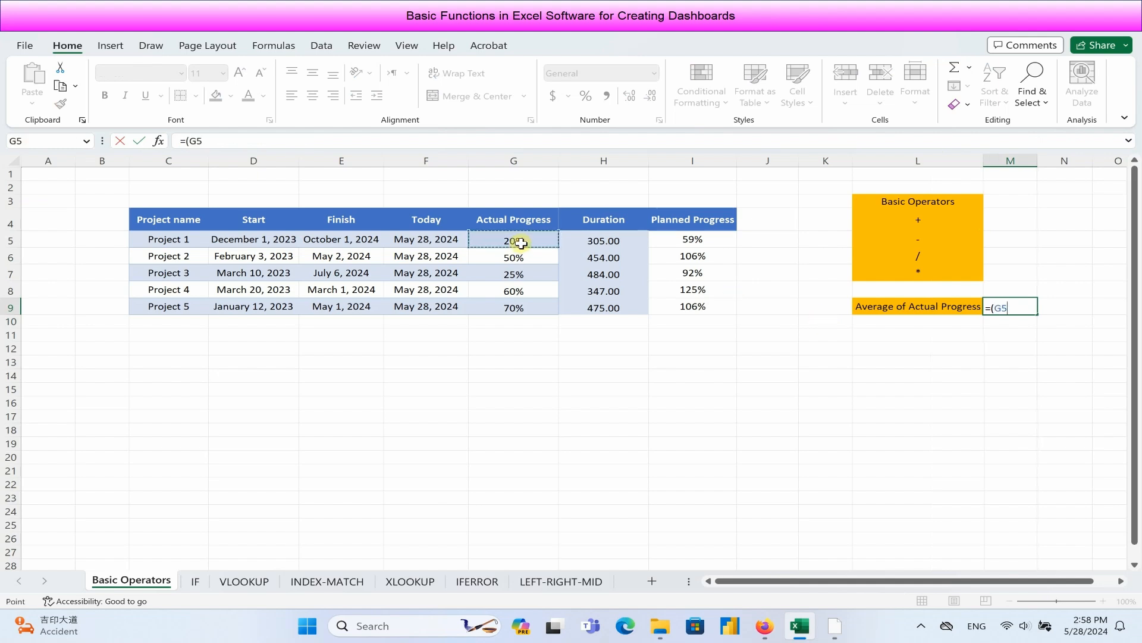
pyautogui.write('+')
pyautogui.click(527, 258)
pyautogui.write('+')
pyautogui.click(519, 274)
pyautogui.write('+')
pyautogui.click(521, 291)
pyautogui.write('+')
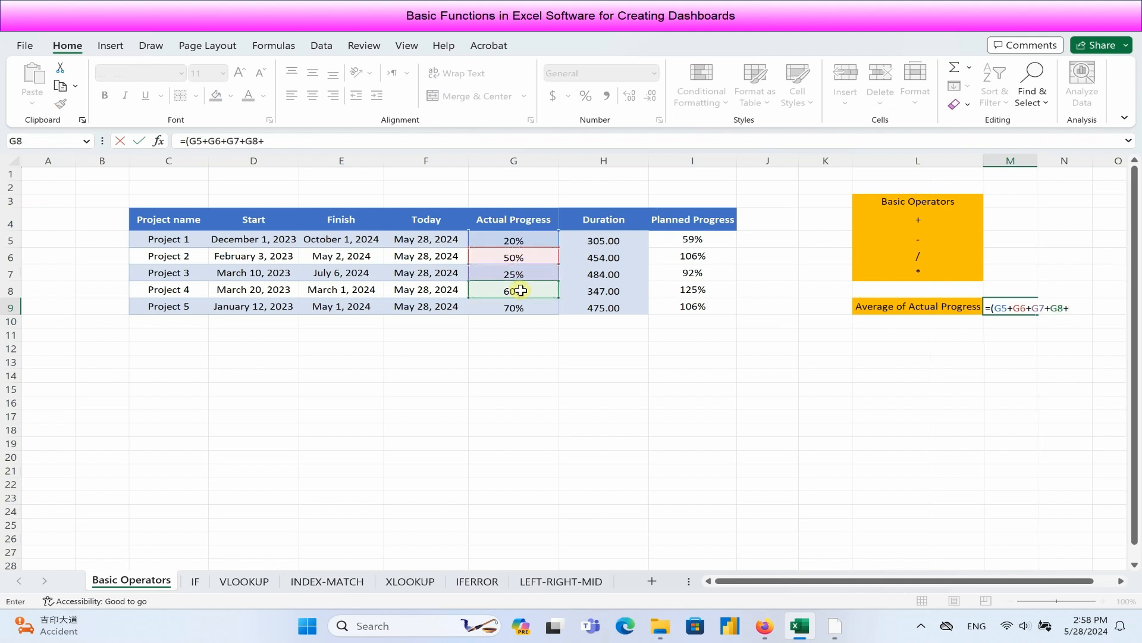
pyautogui.click(521, 309)
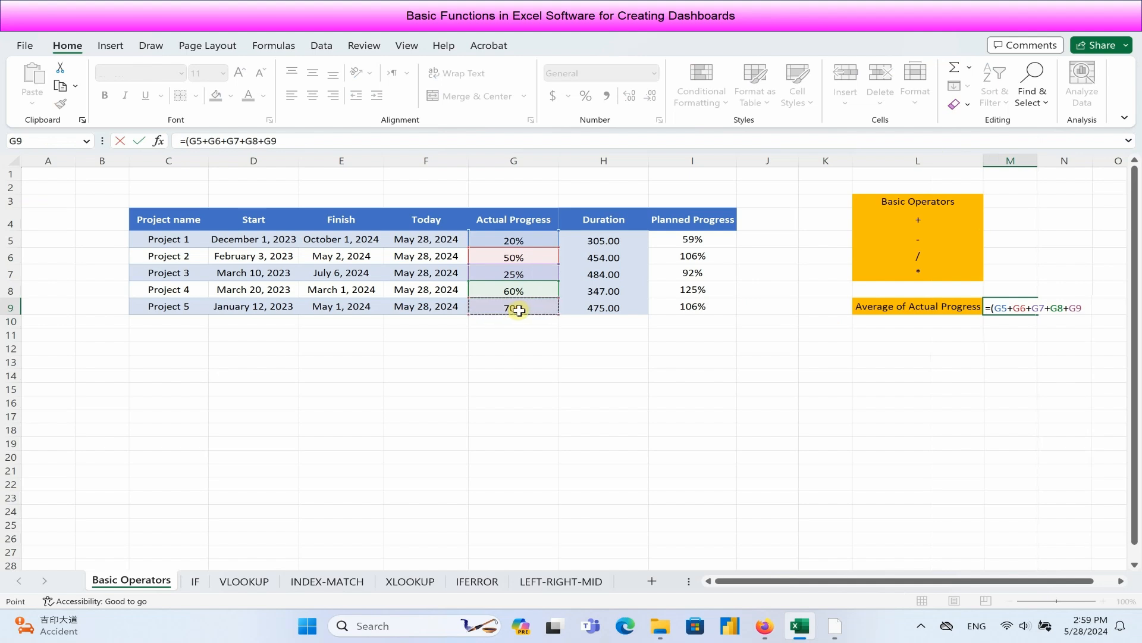
pyautogui.write(')*(1/')
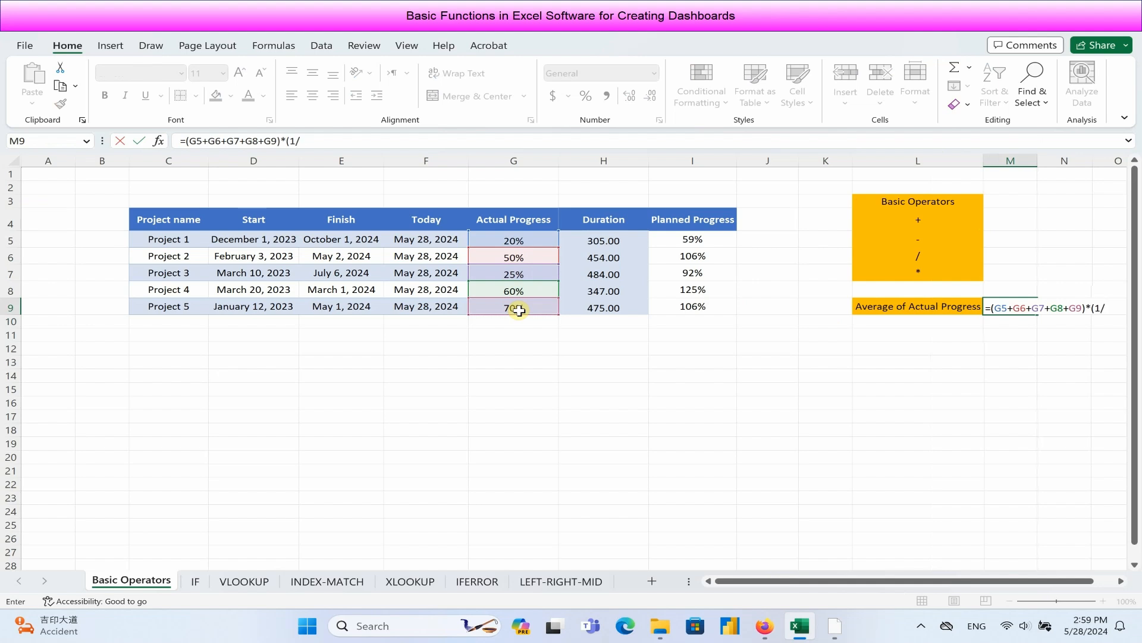
pyautogui.write('5)')
pyautogui.press('Return')
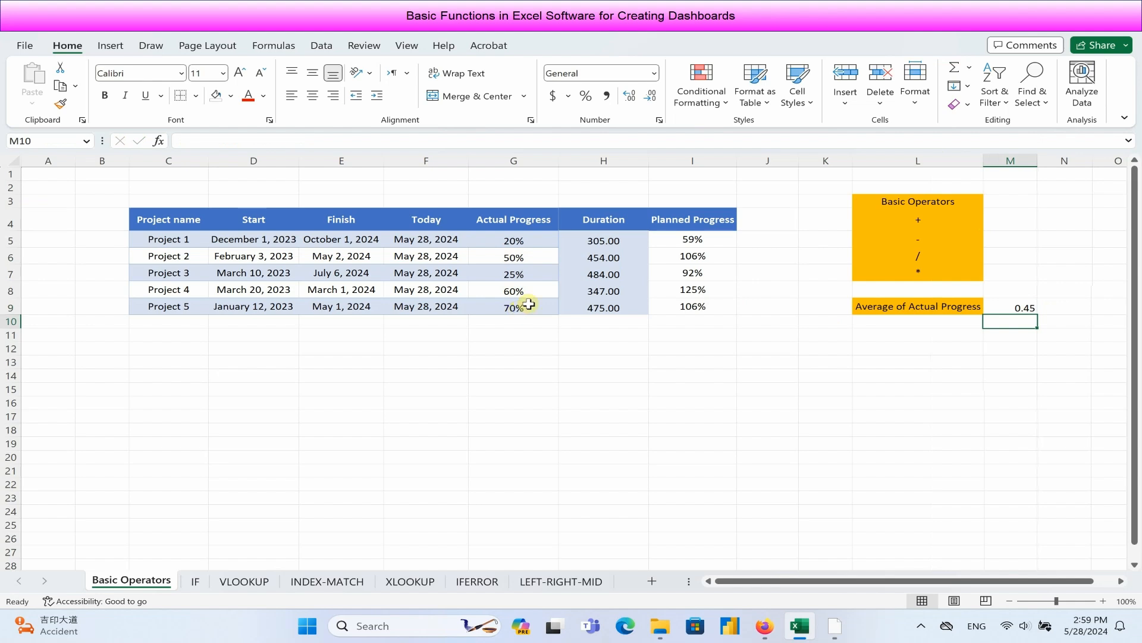
pyautogui.click(1003, 309)
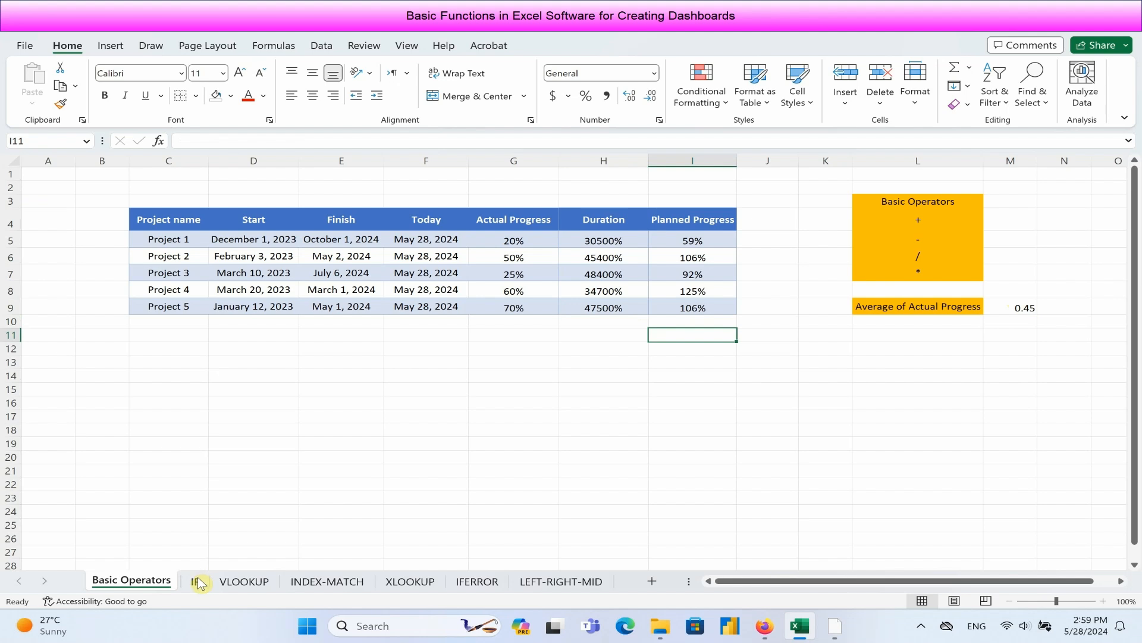
# Step: On the IF sheet, insert a new column H right after the Actual Progress column
pyautogui.click(198, 581)
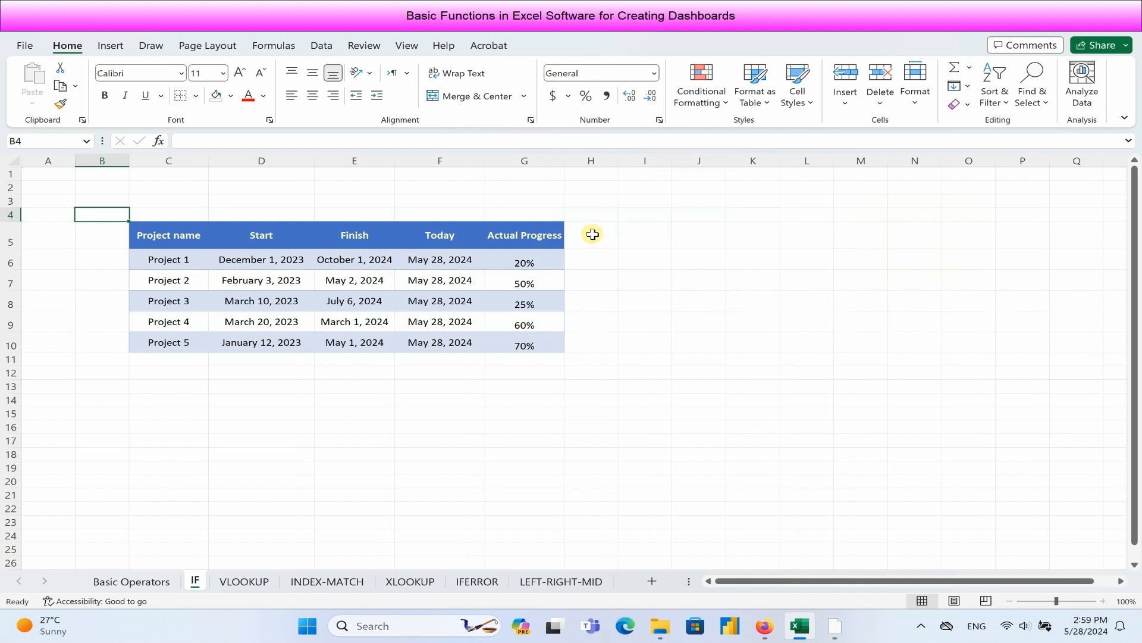
pyautogui.click(584, 161)
pyautogui.rightClick(583, 161)
pyautogui.click(613, 304)
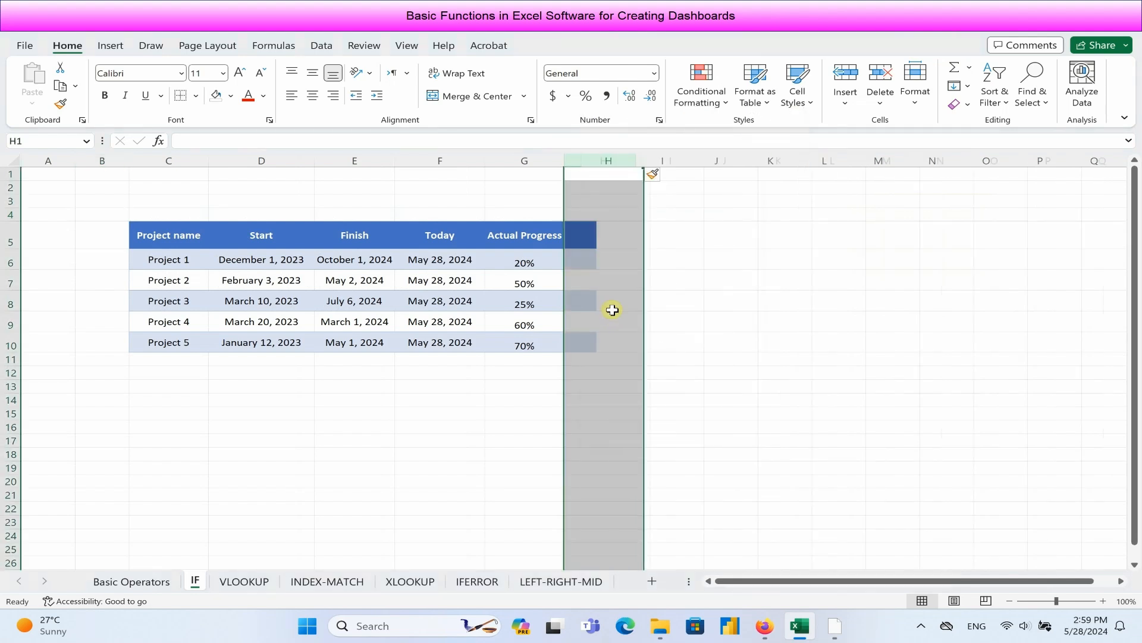
# Step: Add the header "Planned Progress" in H5 and fit column H's width to it
pyautogui.click(598, 234)
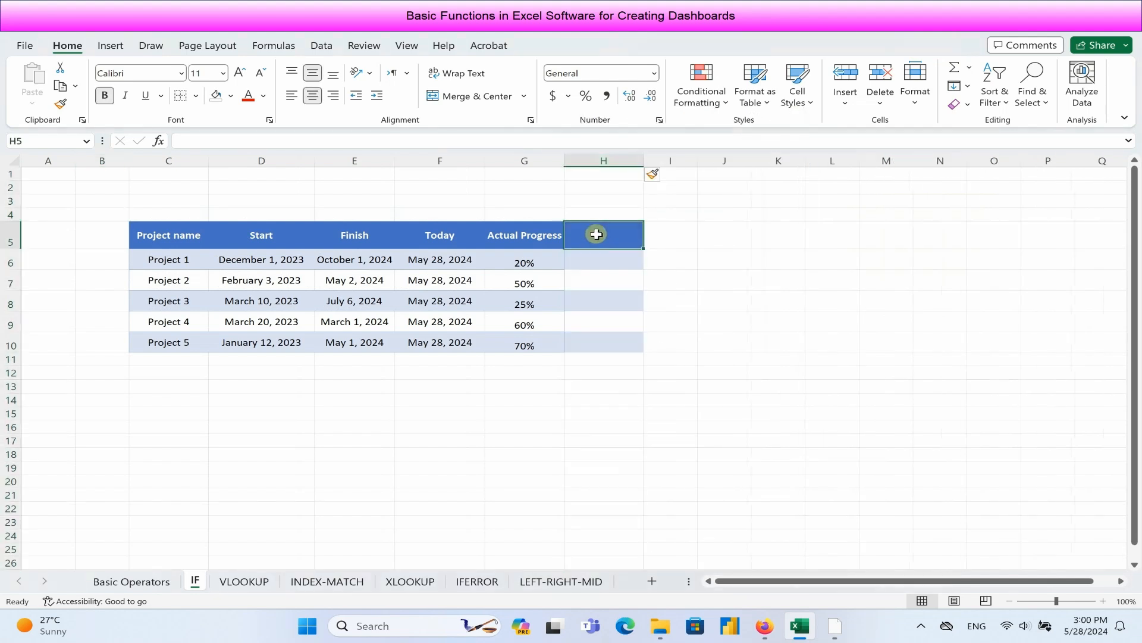
pyautogui.write('Pla')
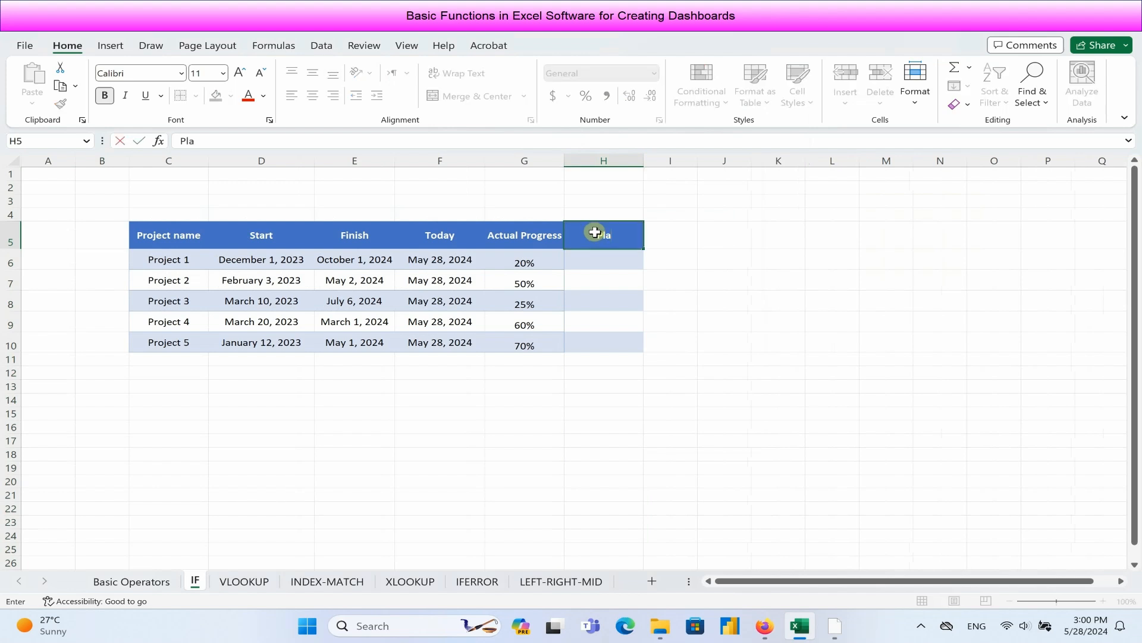
pyautogui.write('nned Progress')
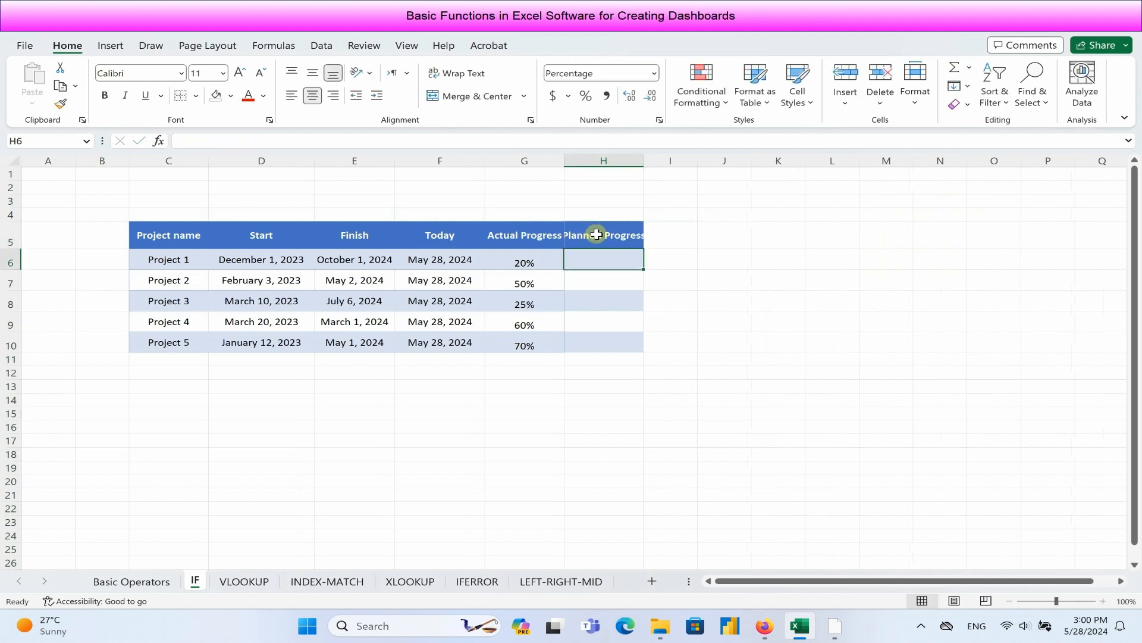
pyautogui.doubleClick(644, 157)
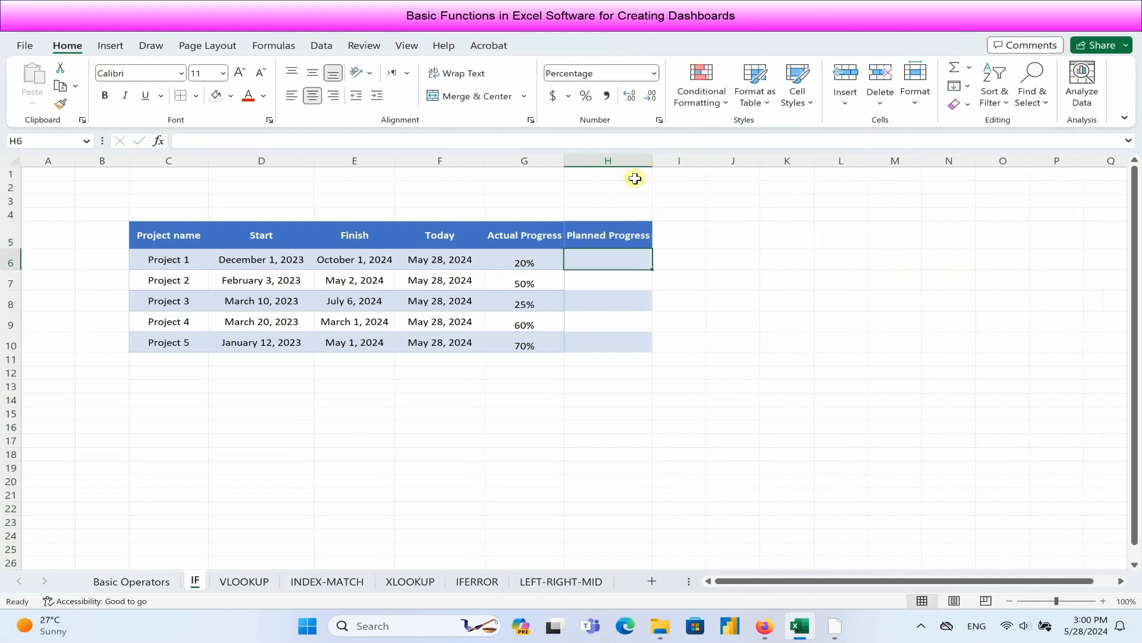
# Step: Calculate planned progress in H6 with =(F6-D6)/(E6-D6) and fill the formula down to H10
pyautogui.write('=')
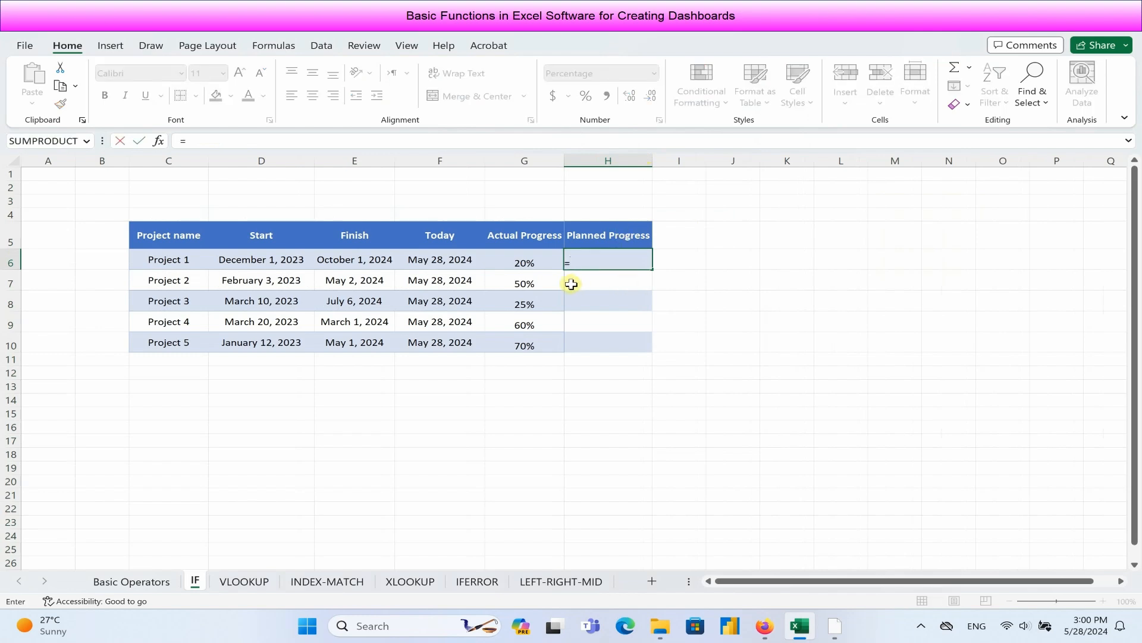
pyautogui.write('(')
pyautogui.click(453, 260)
pyautogui.write('-')
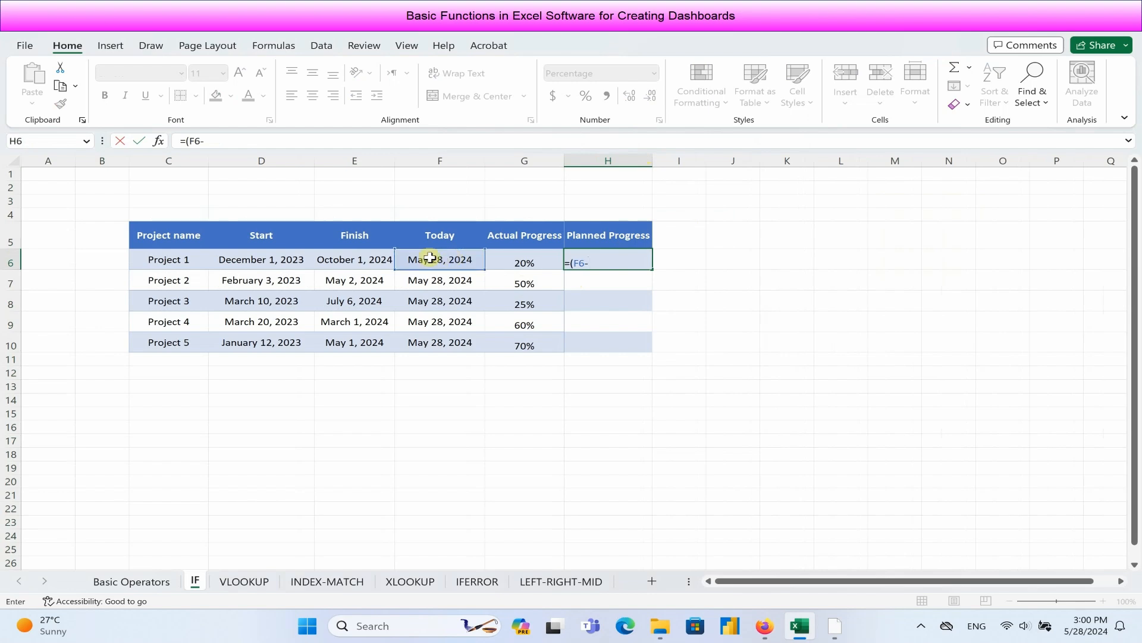
pyautogui.click(285, 260)
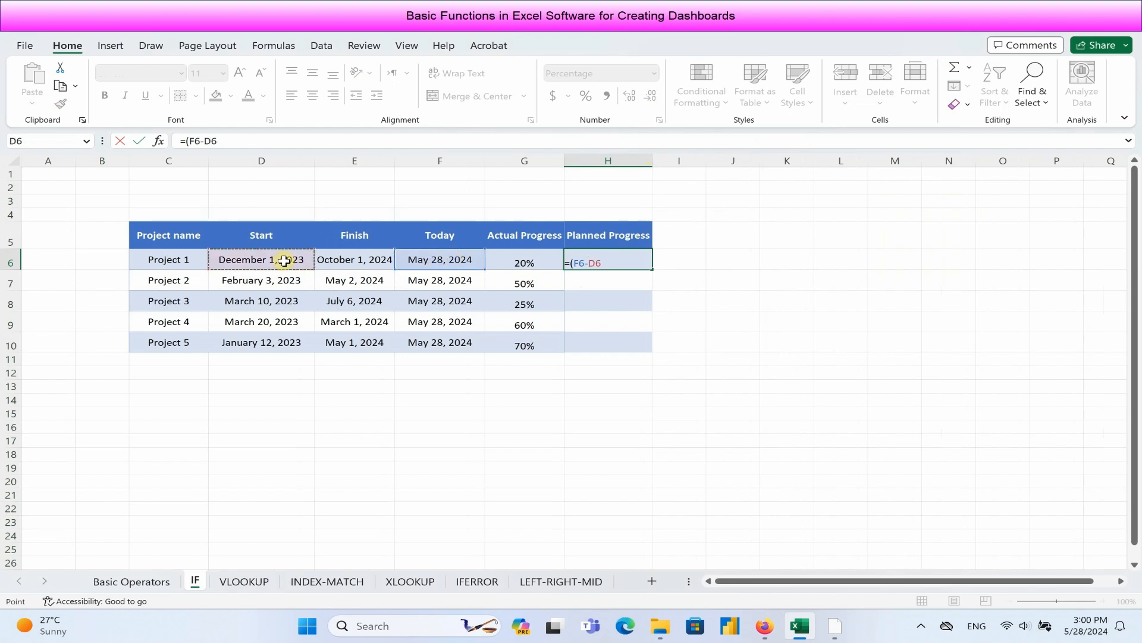
pyautogui.write(')/(')
pyautogui.click(365, 257)
pyautogui.write('-')
pyautogui.click(266, 263)
pyautogui.write(')')
pyautogui.press('Return')
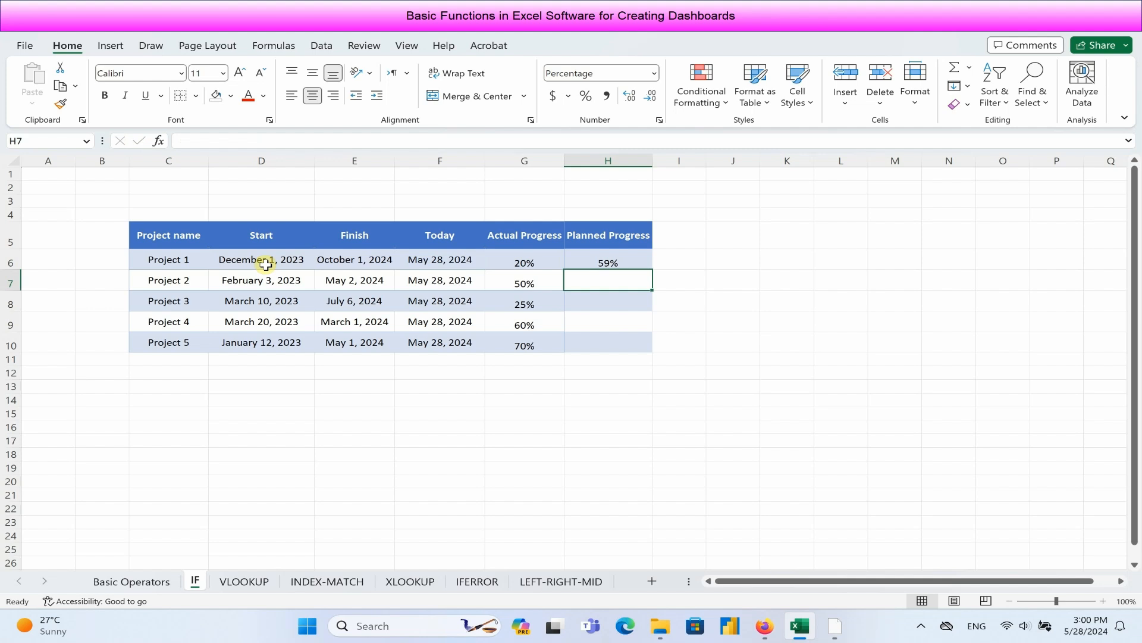
pyautogui.click(646, 254)
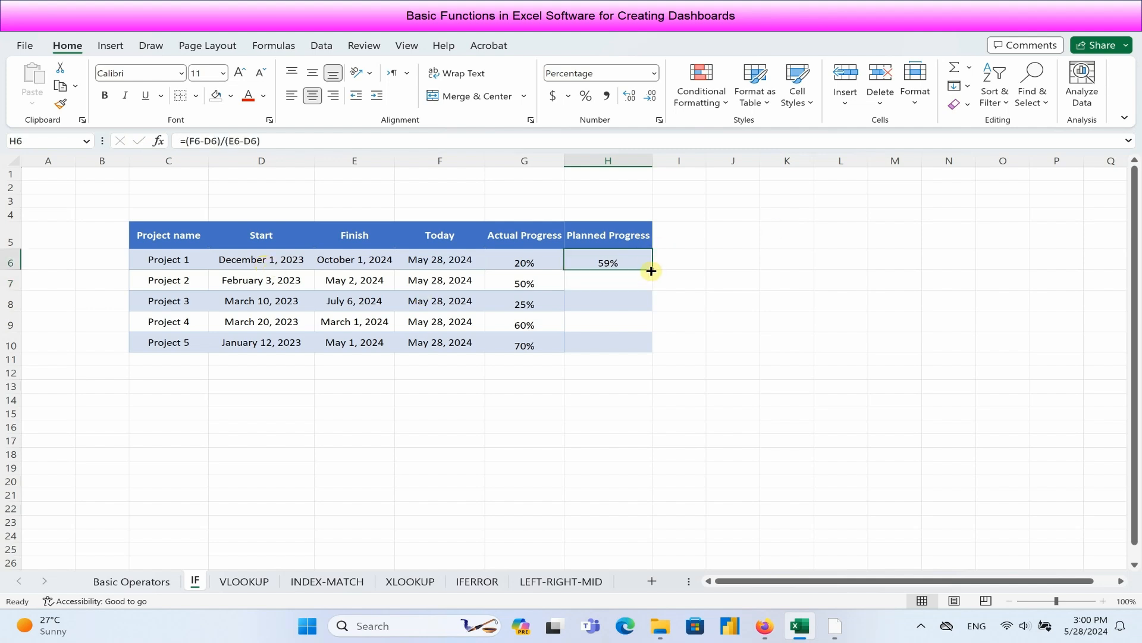
pyautogui.doubleClick(651, 271)
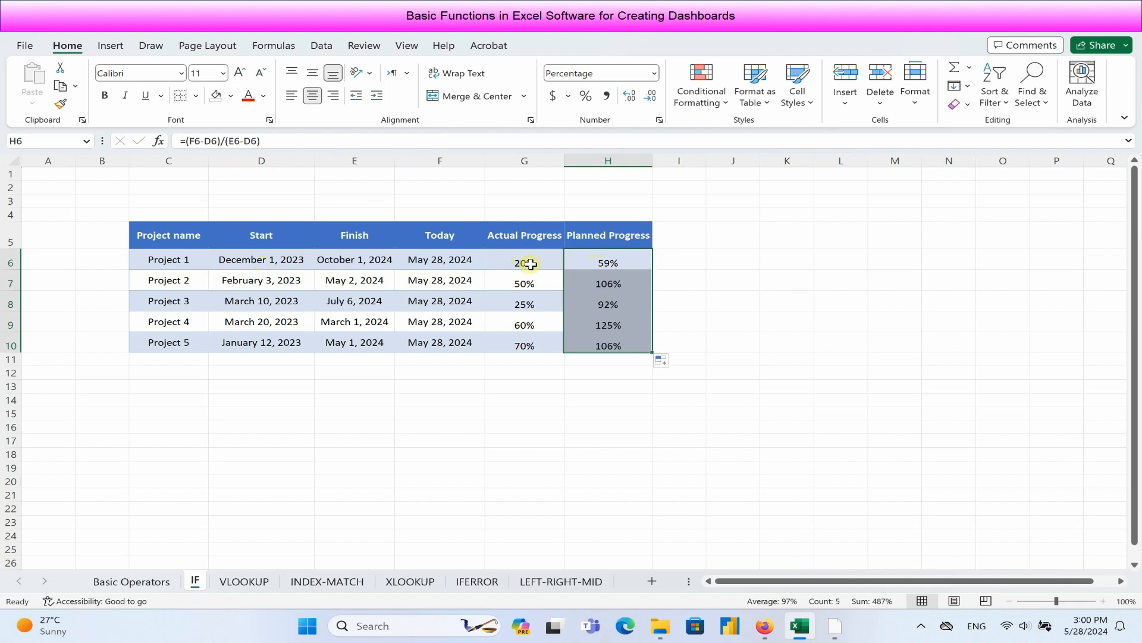
# Step: Add the header "Delay" in I5, next to Planned Progress
pyautogui.click(670, 236)
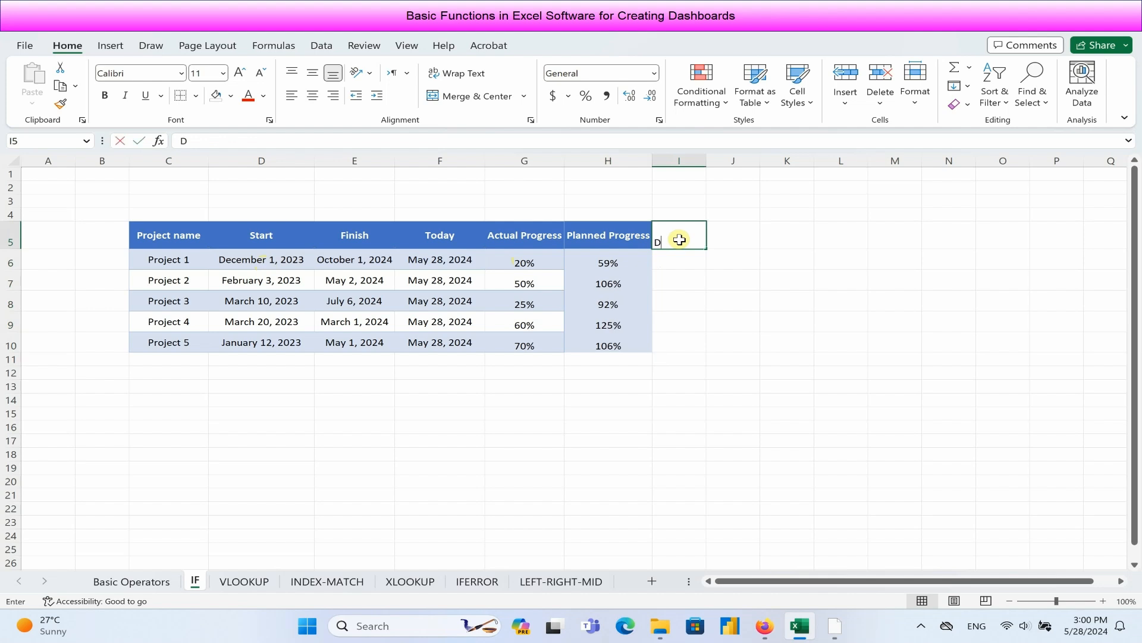
pyautogui.write('De')
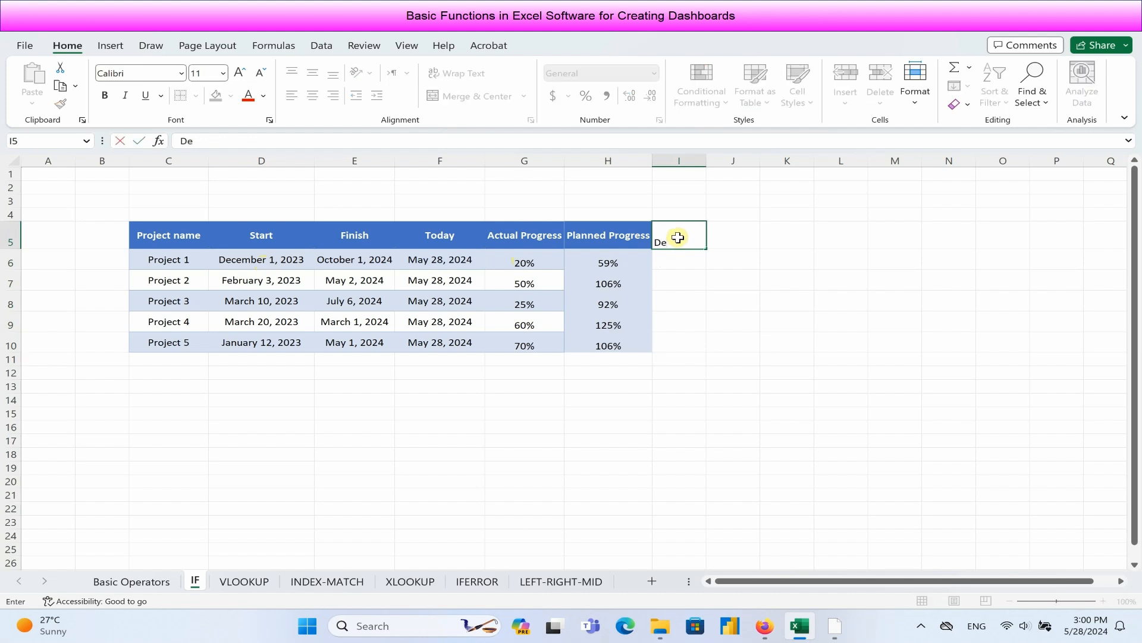
pyautogui.write('lay')
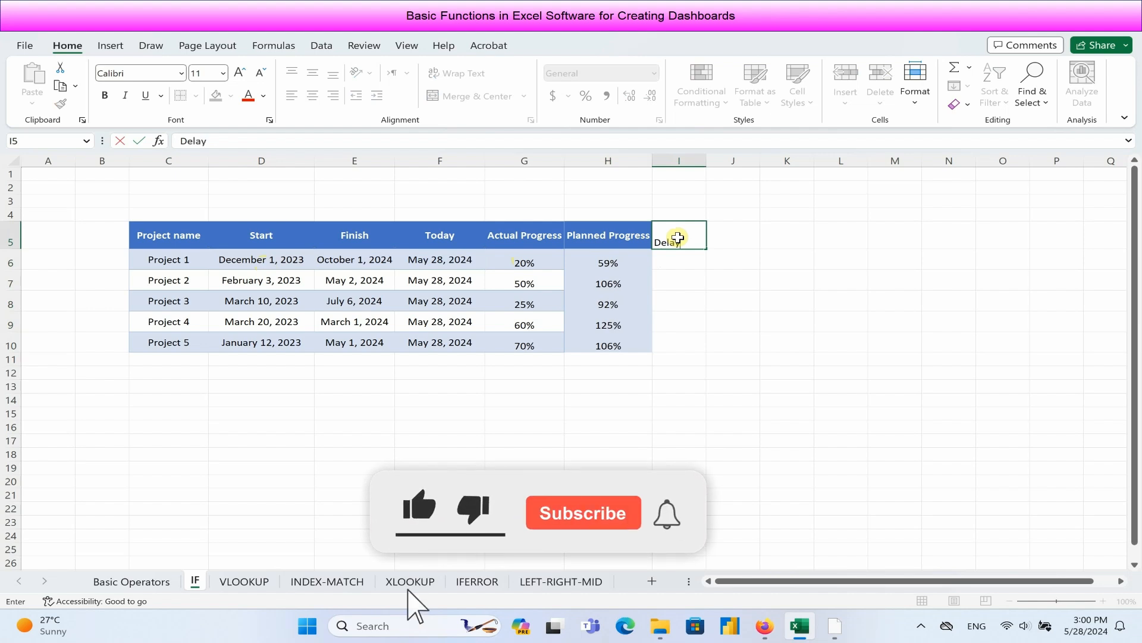
pyautogui.press('Return')
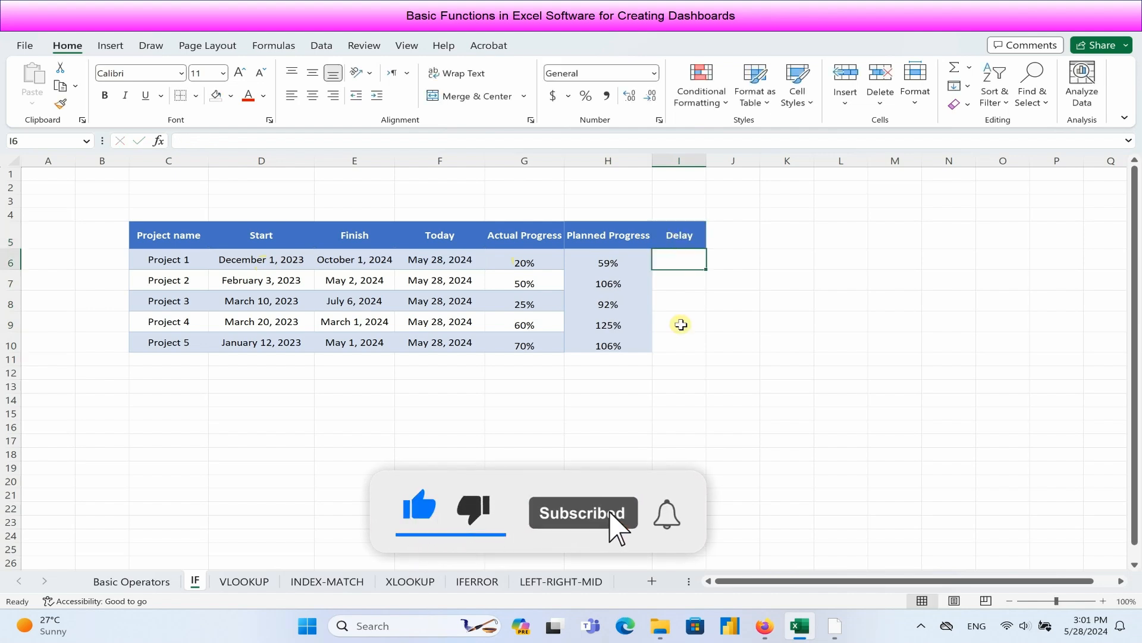
# Step: Start an IF function in I6 and open its Function Arguments dialog, placed clear of the table
pyautogui.write('=I')
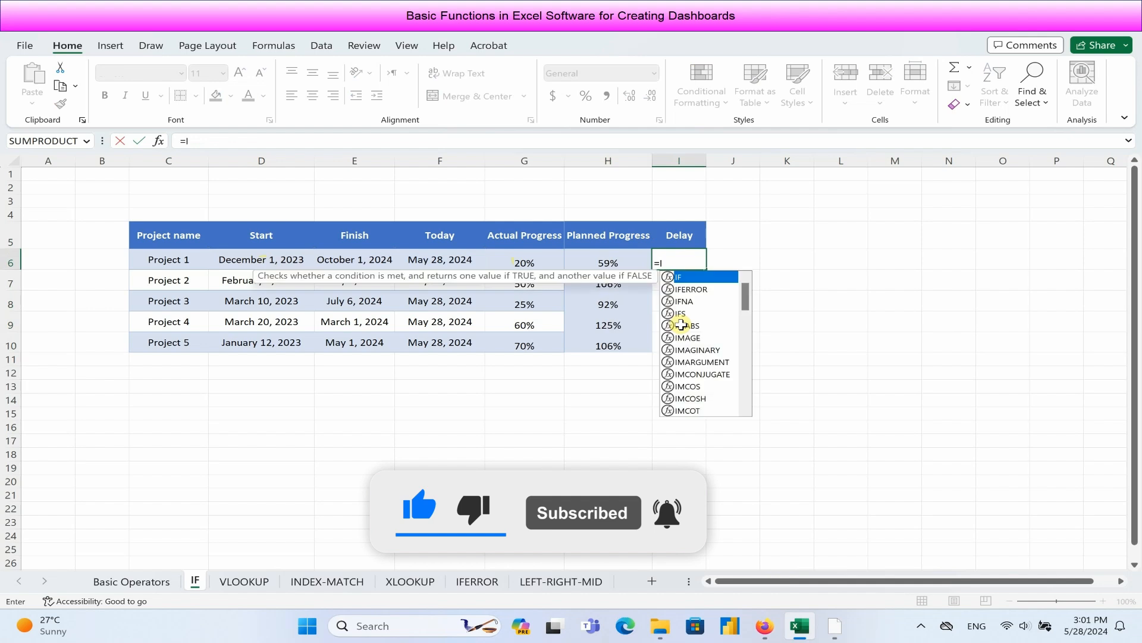
pyautogui.write('f')
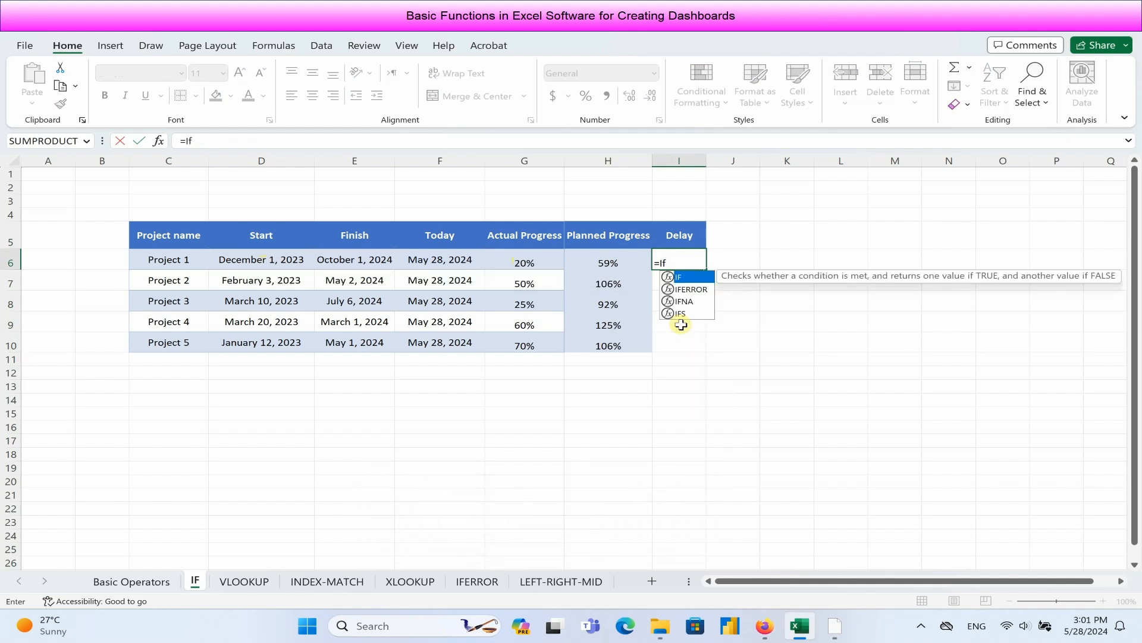
pyautogui.doubleClick(684, 279)
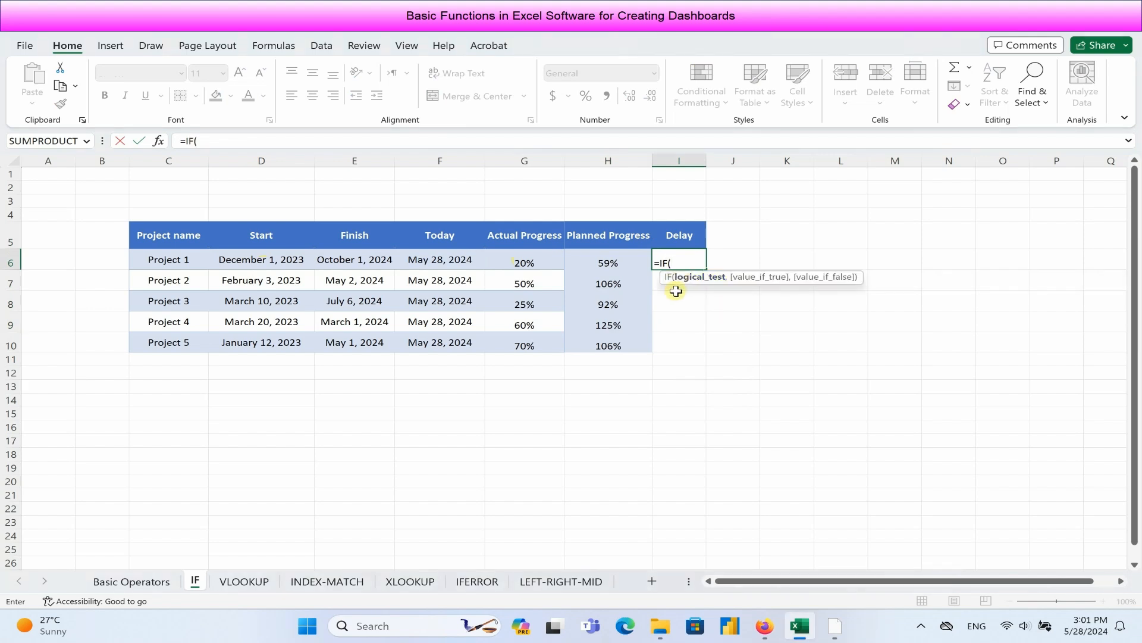
pyautogui.click(159, 141)
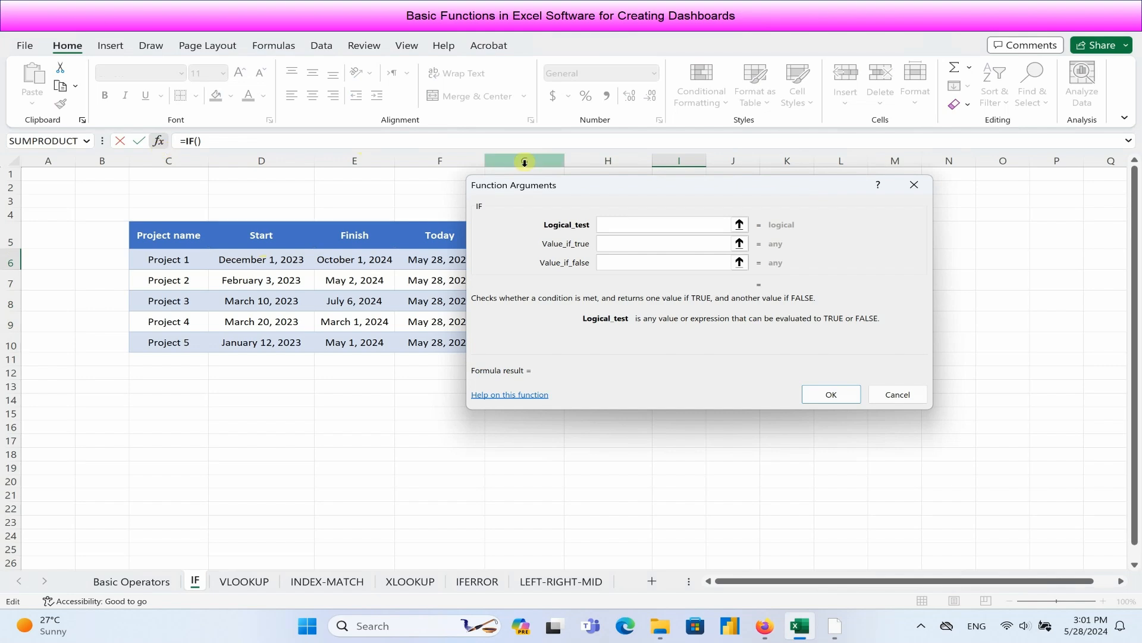
pyautogui.moveTo(597, 183); pyautogui.dragTo(793, 294)
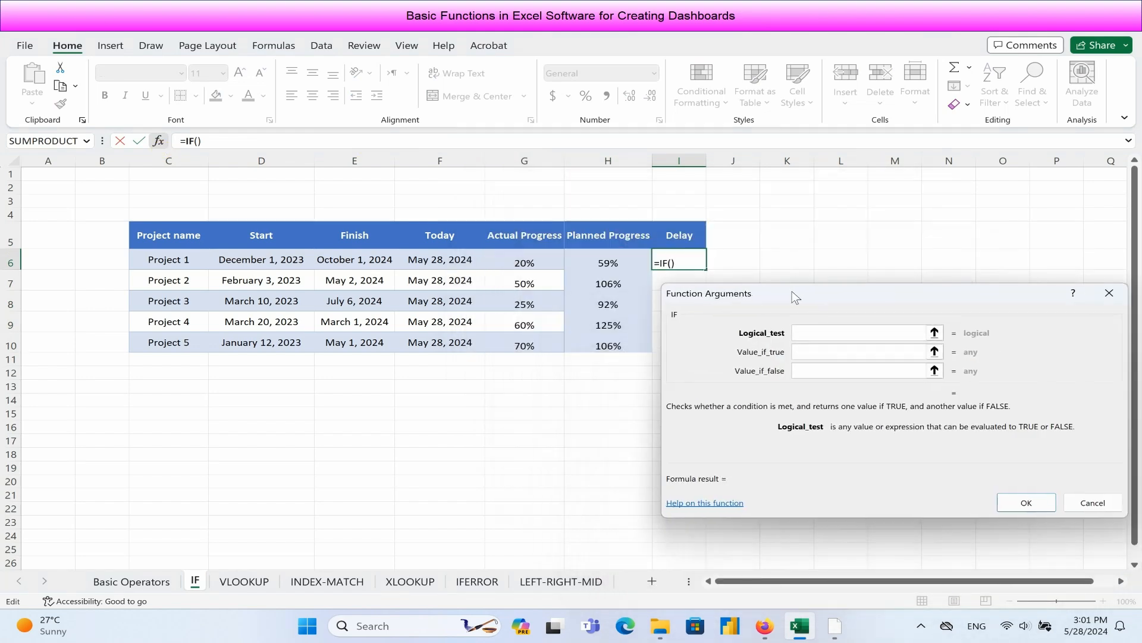
pyautogui.click(795, 295)
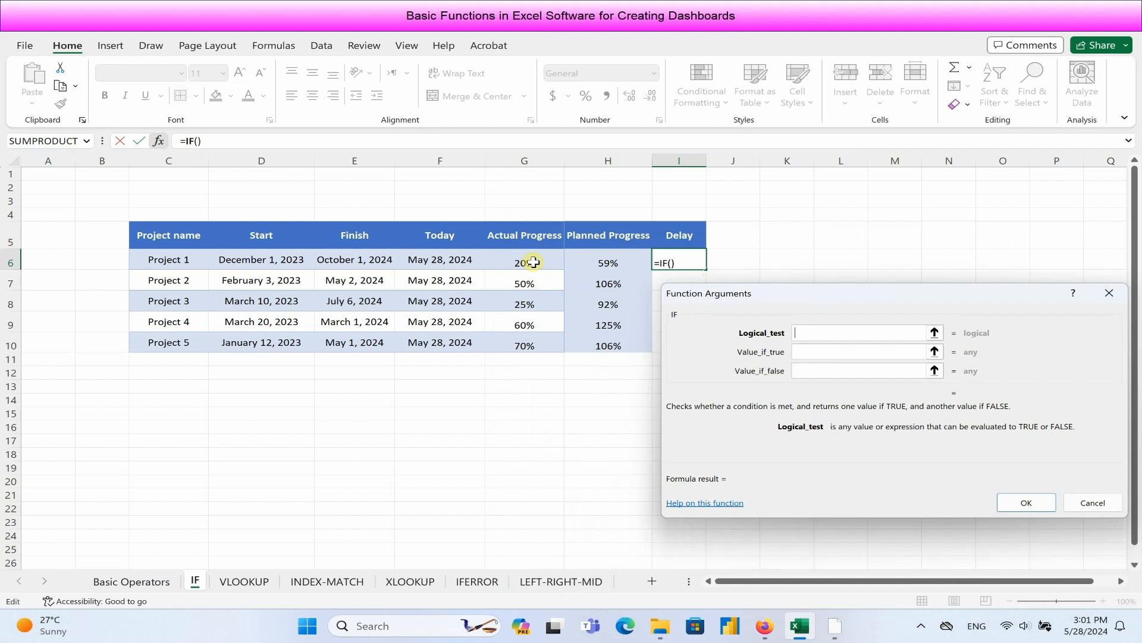
# Step: Complete the IF function in I6 with the test G6<H6, returning "Yes" when true and "No" when false
pyautogui.click(534, 262)
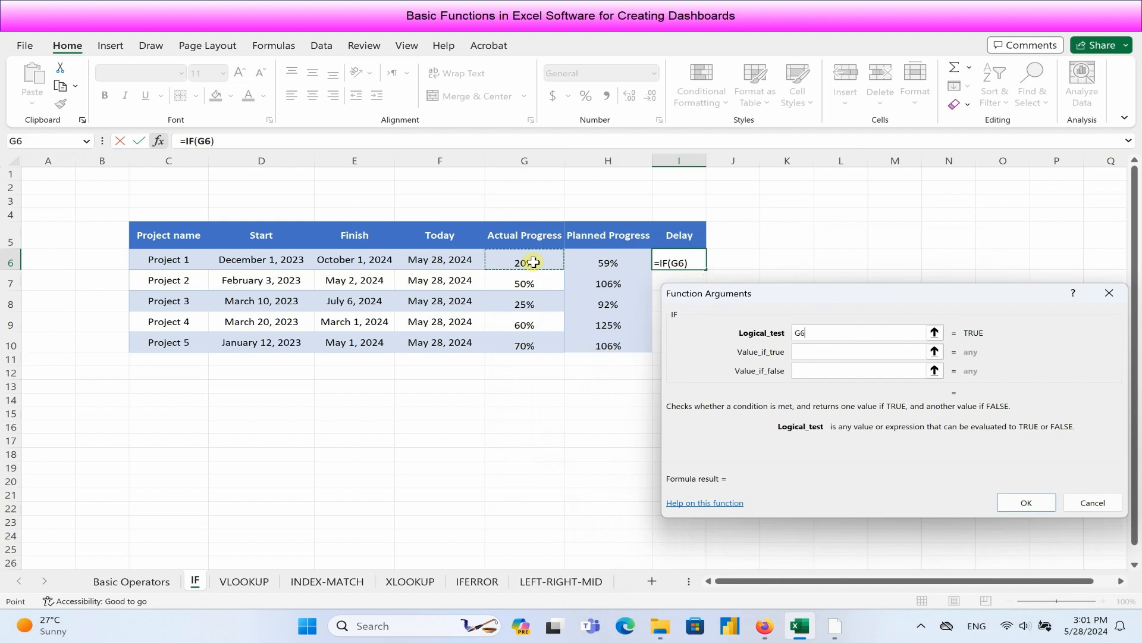
pyautogui.write('<')
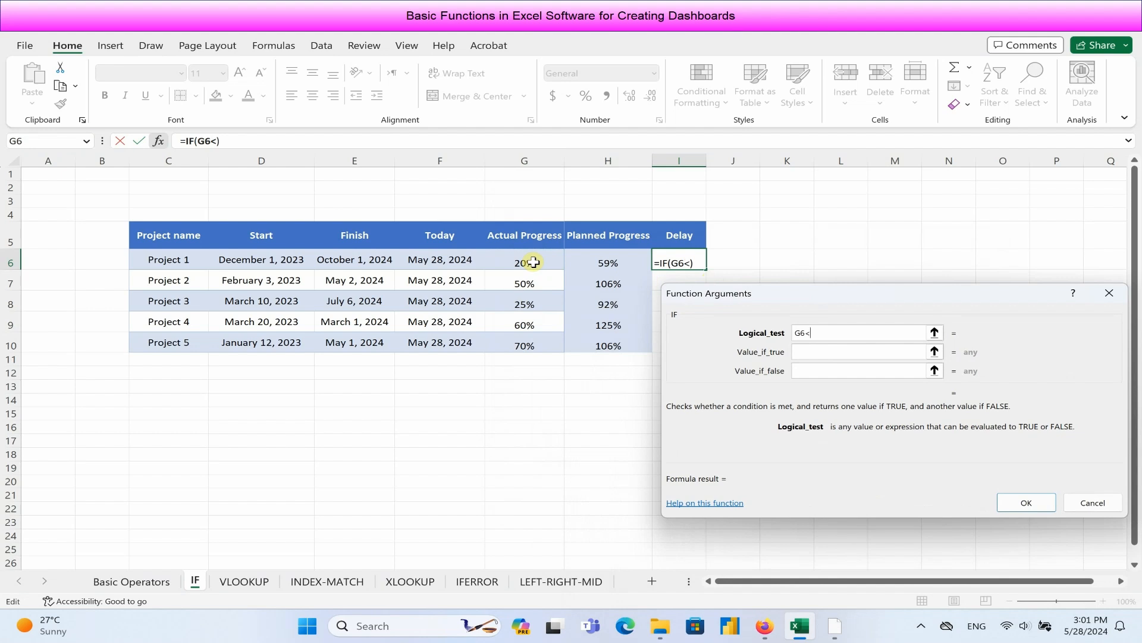
pyautogui.click(597, 262)
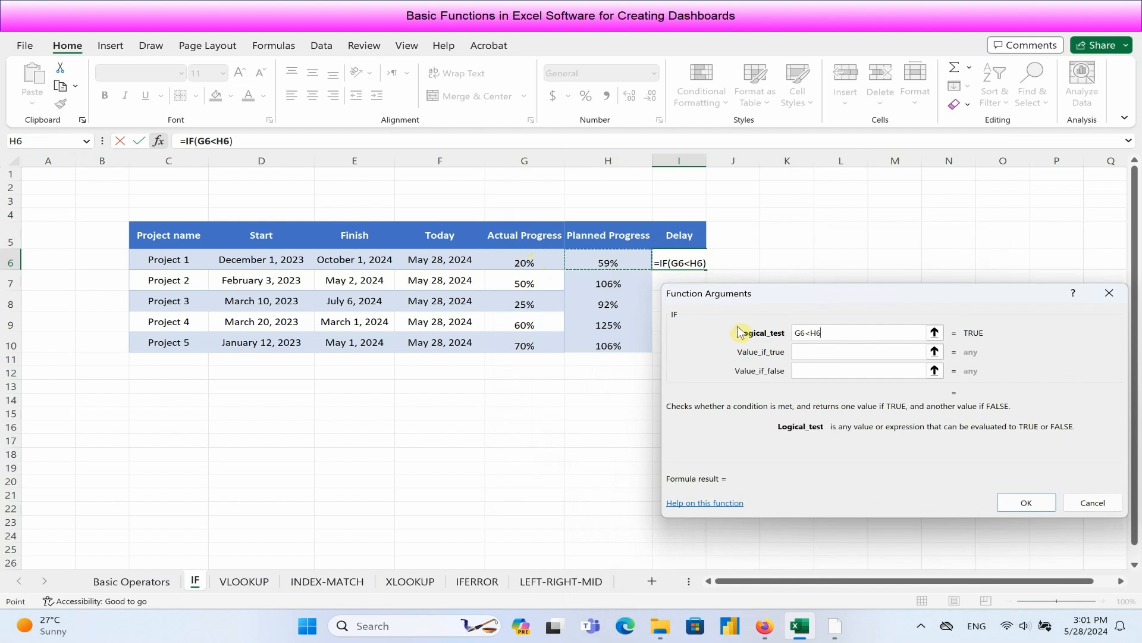
pyautogui.click(814, 351)
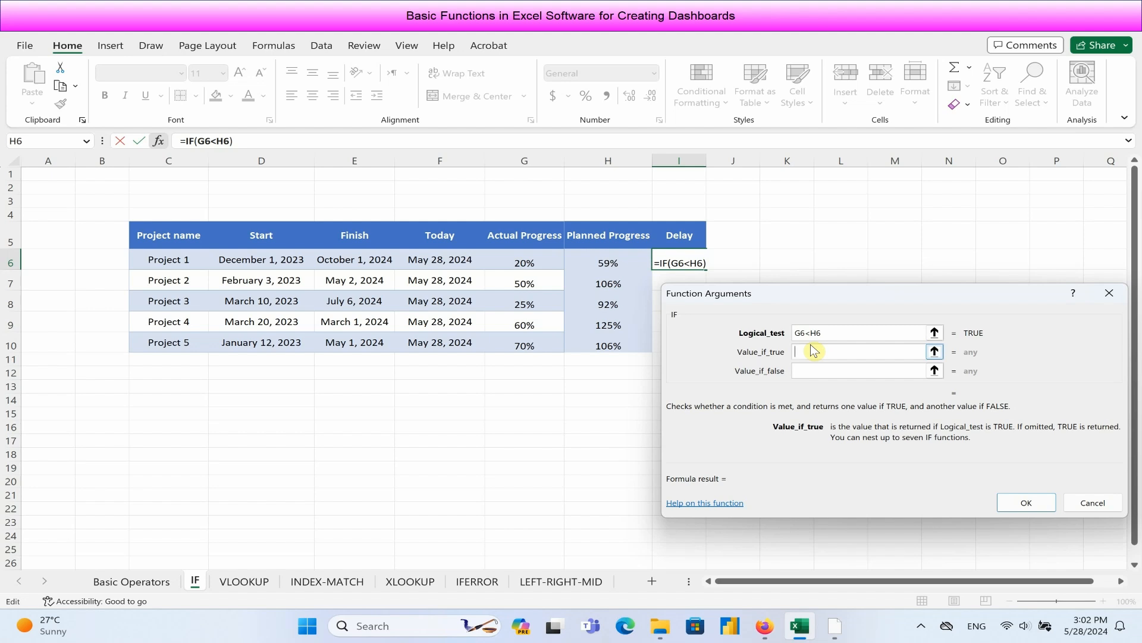
pyautogui.write('Yes')
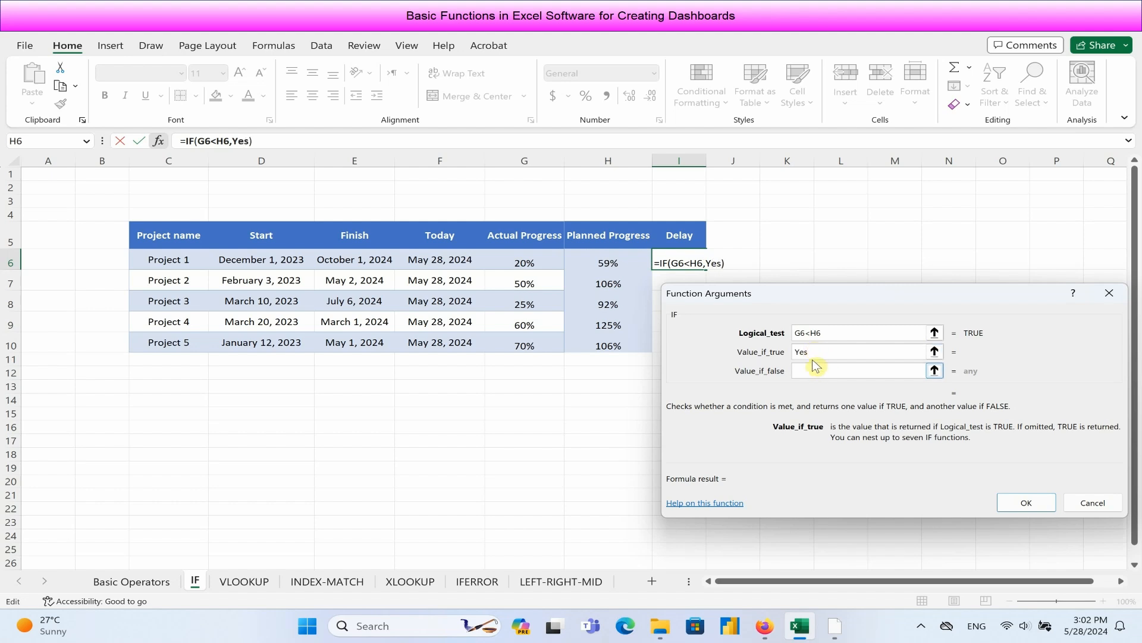
pyautogui.click(815, 369)
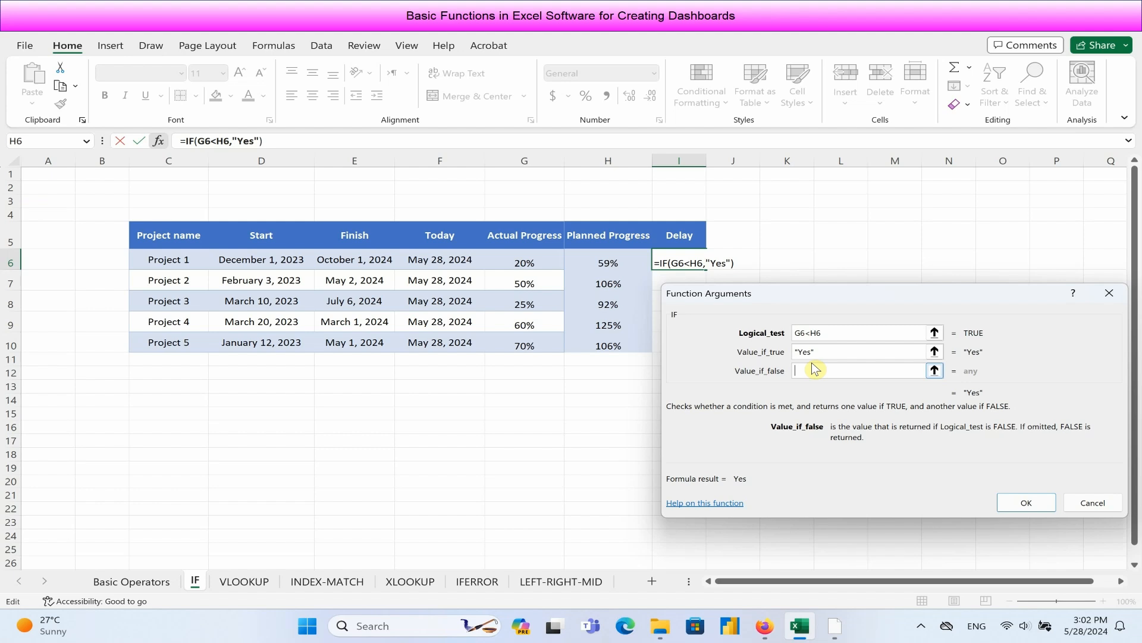
pyautogui.write('No')
pyautogui.click(824, 353)
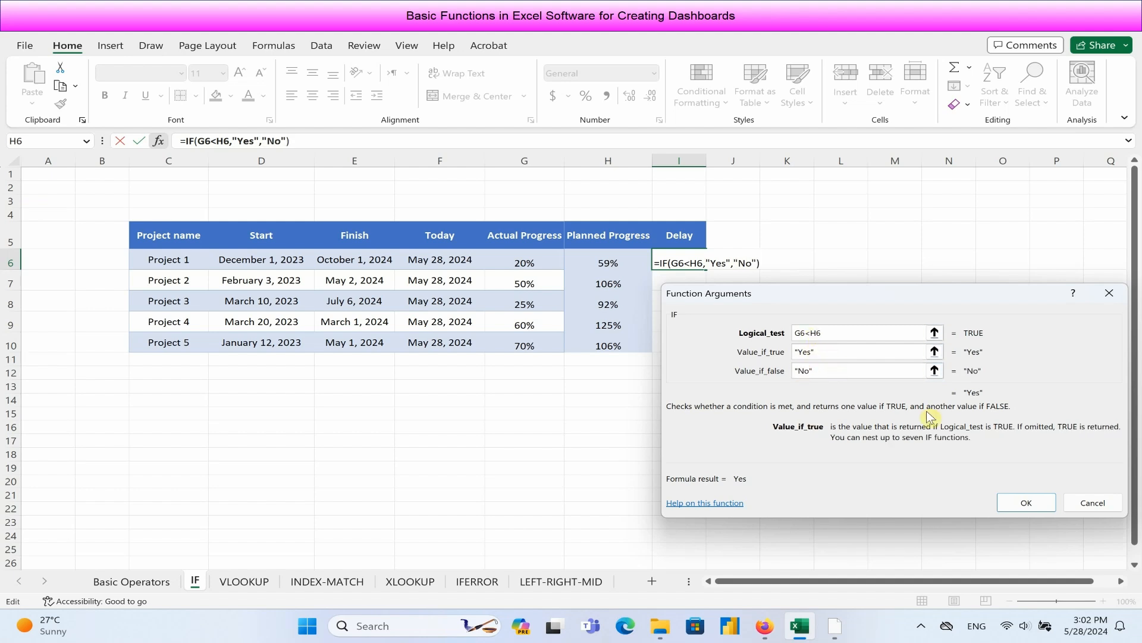
pyautogui.click(1025, 502)
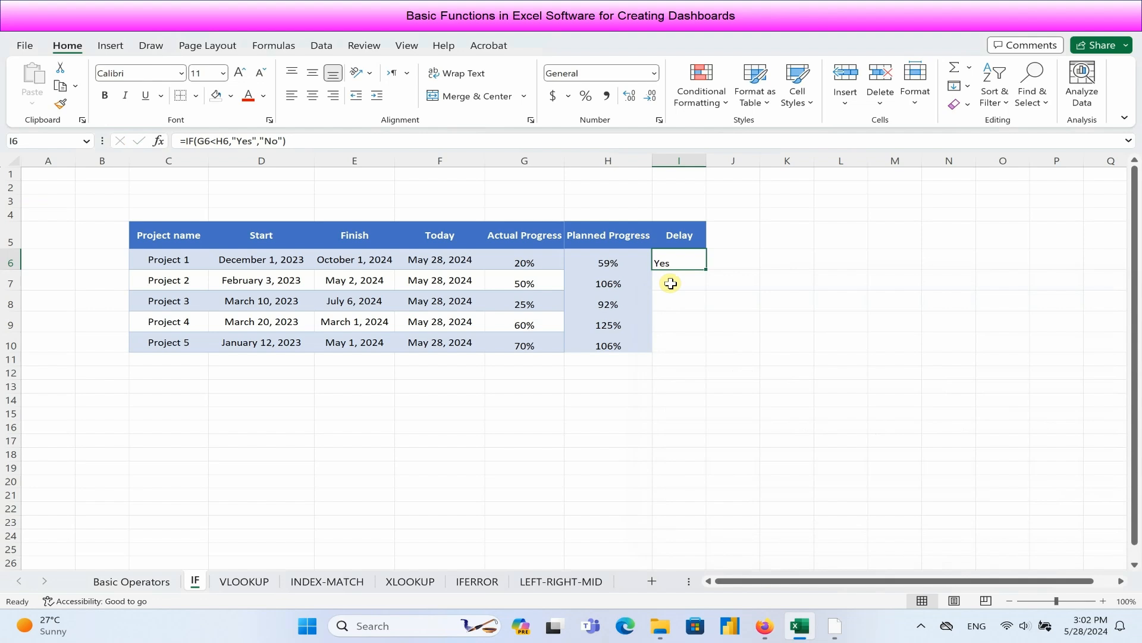
# Step: Fill the Delay formula down to I10 and centre the results horizontally and vertically
pyautogui.moveTo(707, 269); pyautogui.dragTo(702, 347)
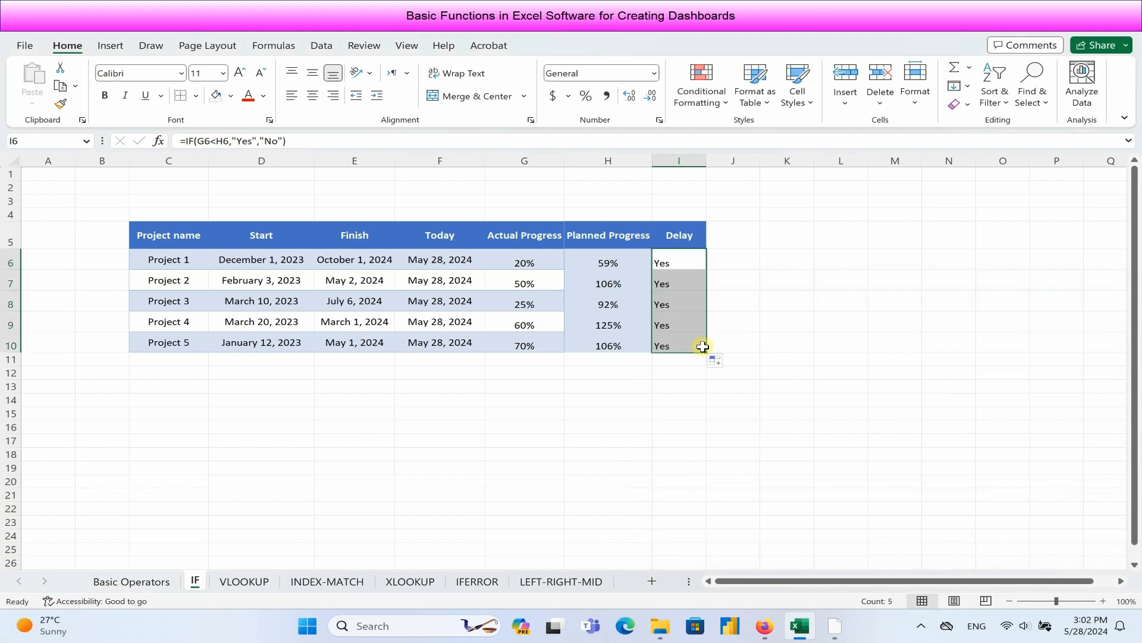
pyautogui.click(316, 96)
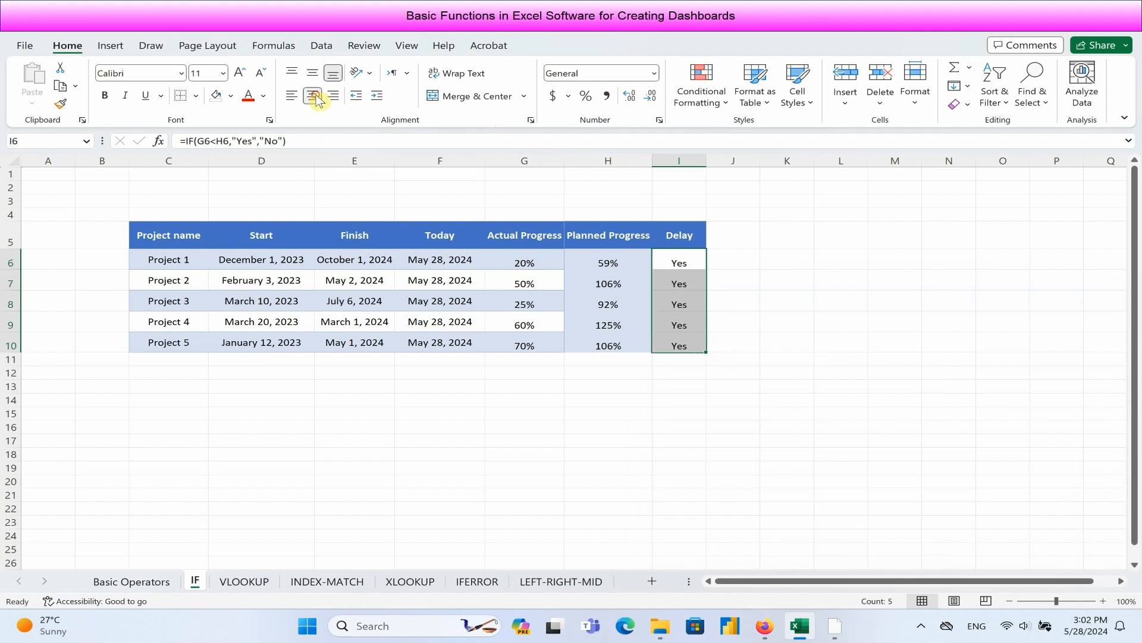
pyautogui.click(313, 72)
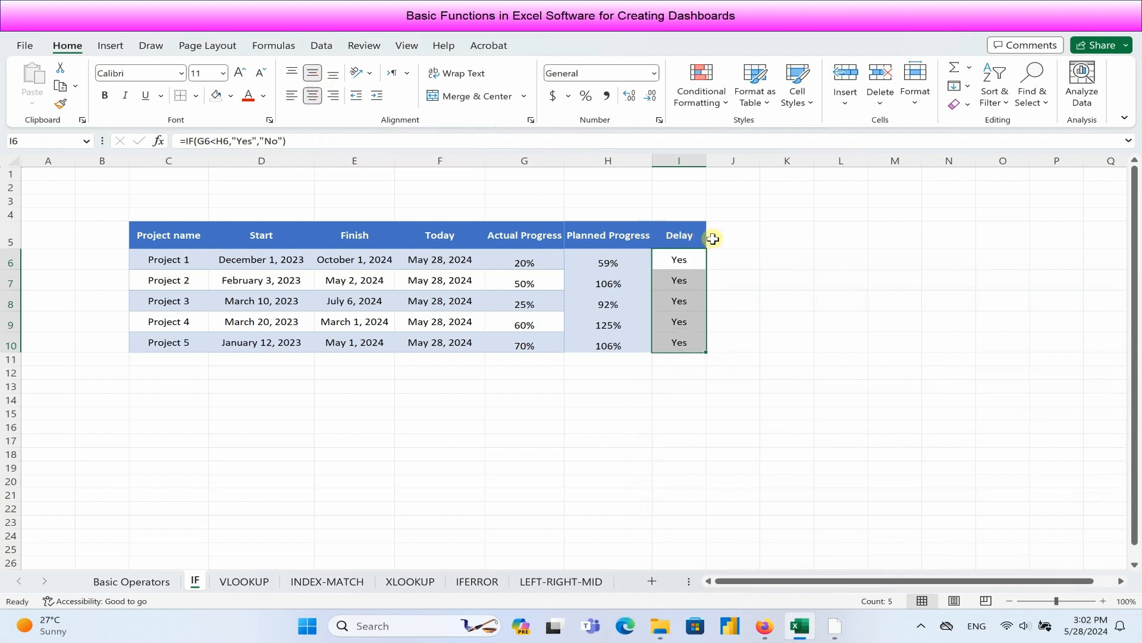
# Step: Add the header "Corrected Plan Progress" in J5 and fit column J's width to it
pyautogui.click(732, 236)
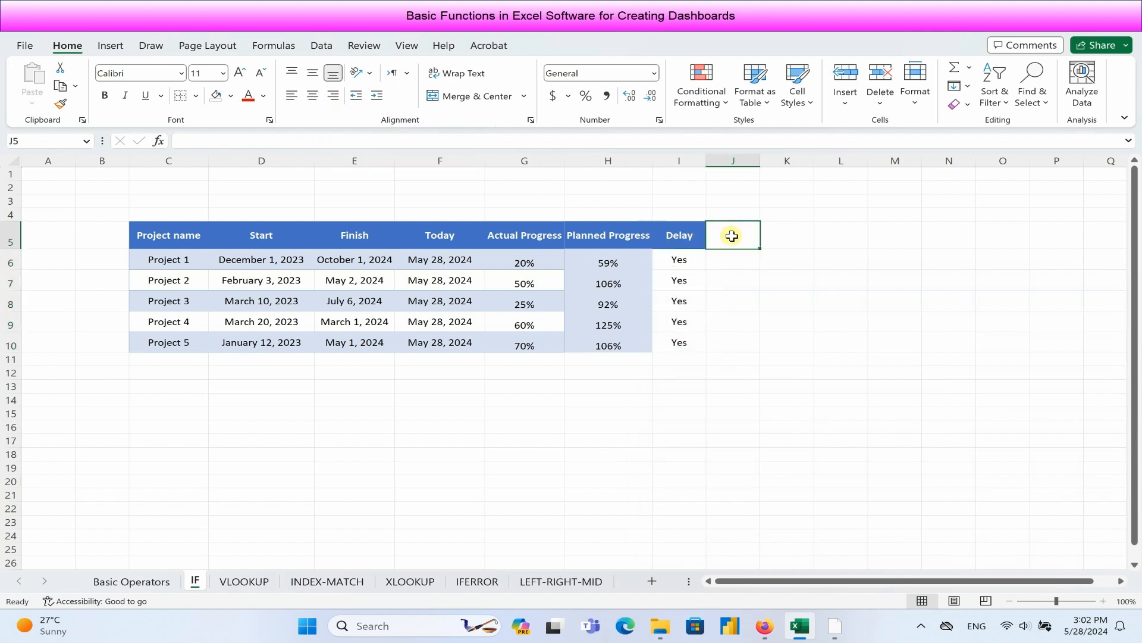
pyautogui.write('C')
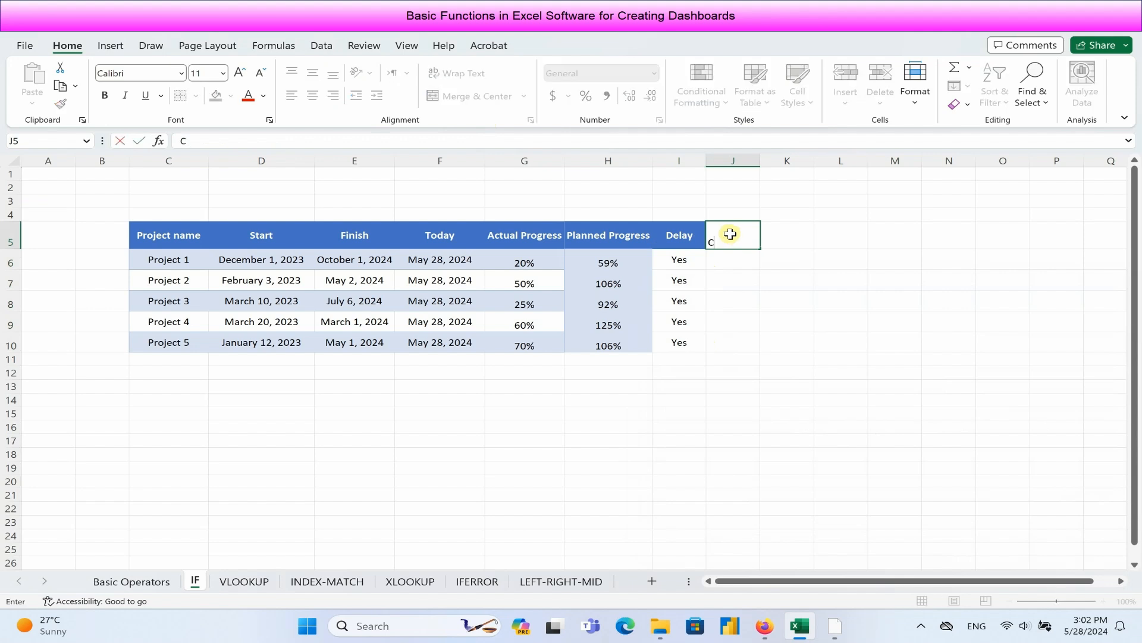
pyautogui.write('orrected Plan Progress')
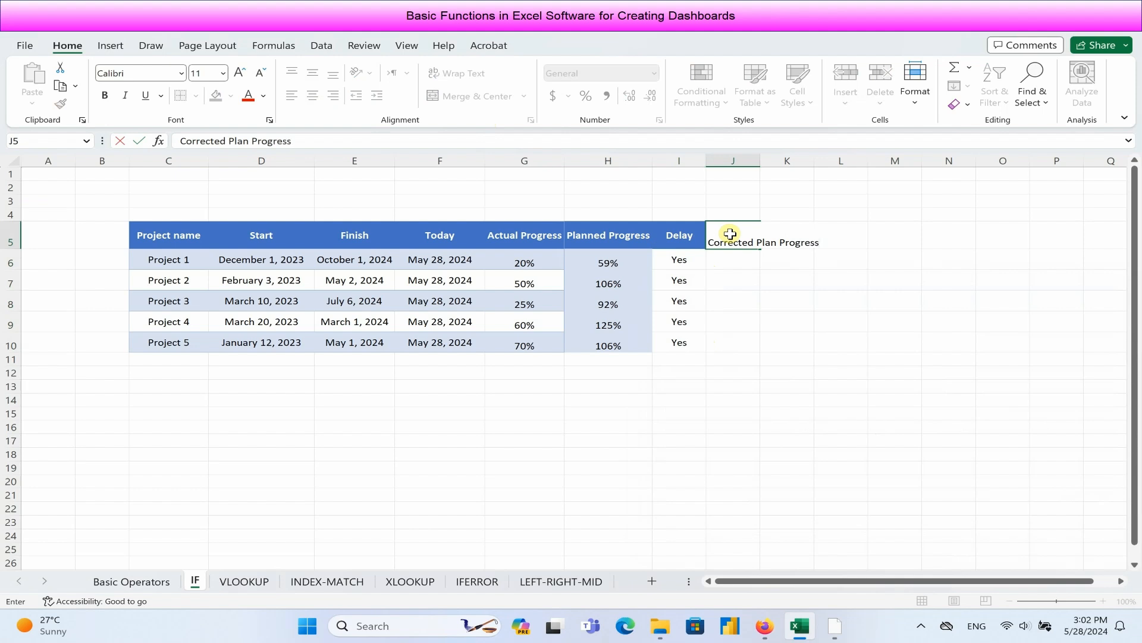
pyautogui.press('Return')
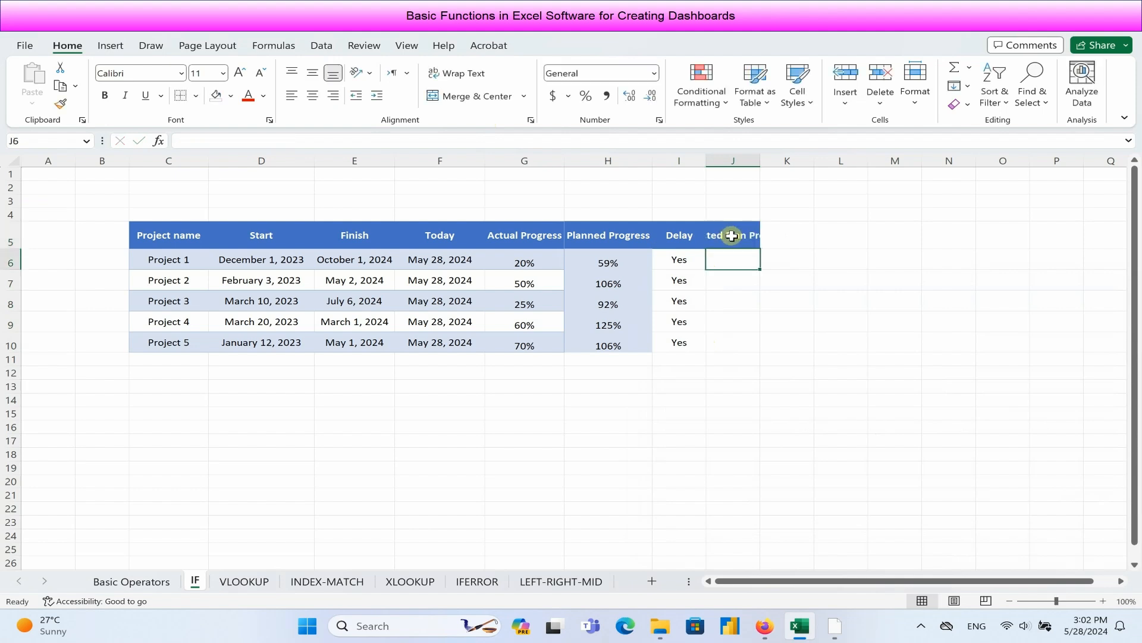
pyautogui.doubleClick(761, 161)
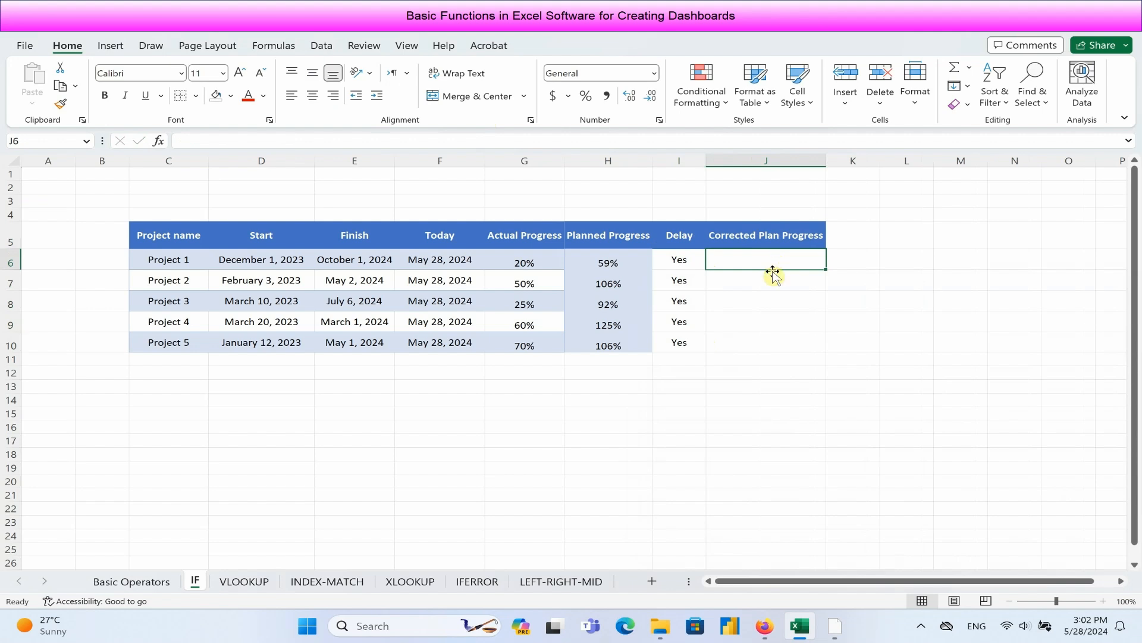
# Step: Start an IF function in J6 and open its Function Arguments dialog, placed below the table
pyautogui.write('=')
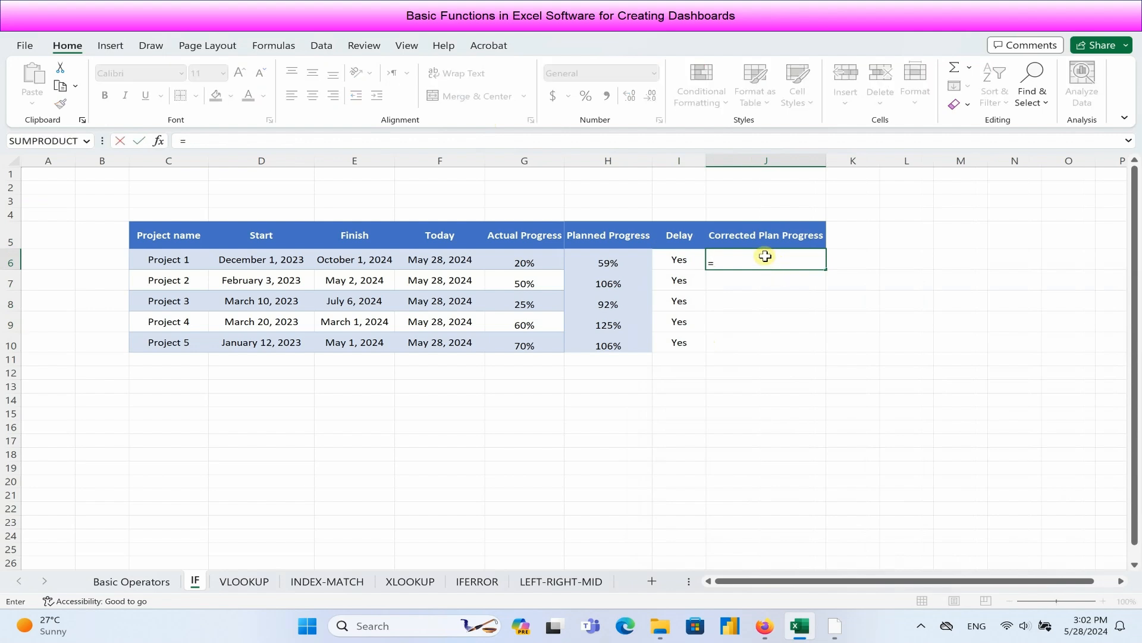
pyautogui.write('If')
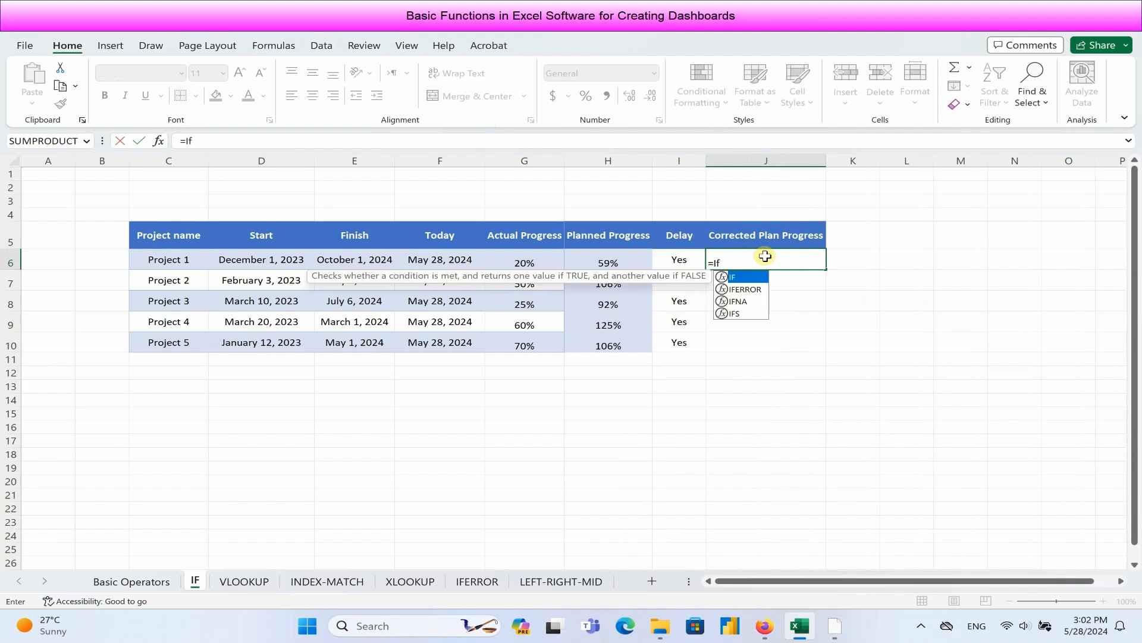
pyautogui.doubleClick(744, 277)
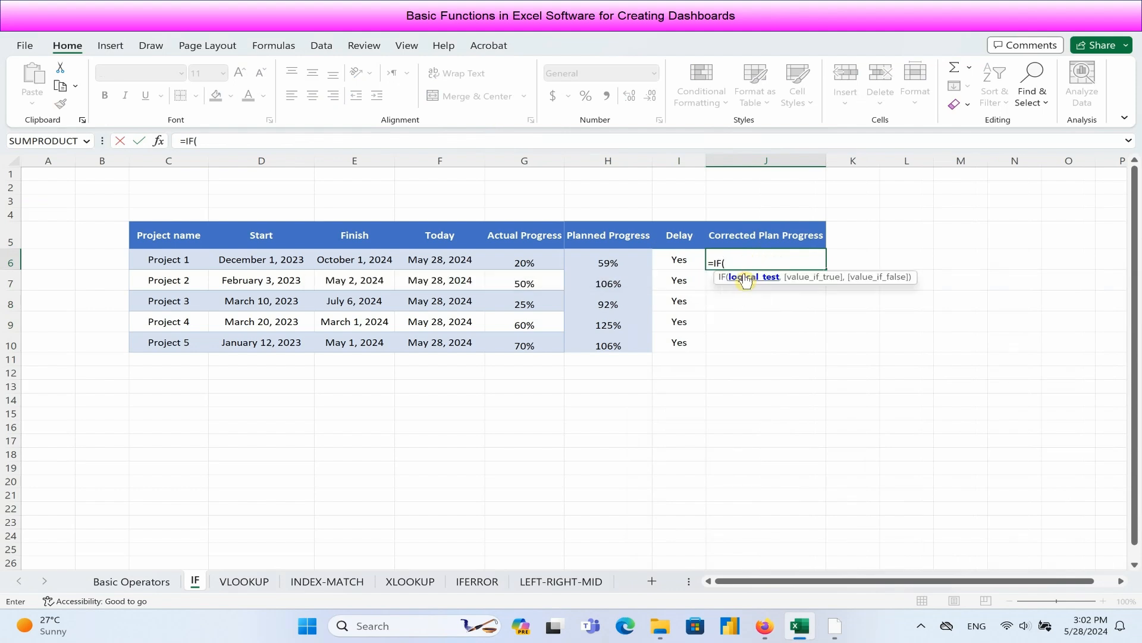
pyautogui.click(158, 141)
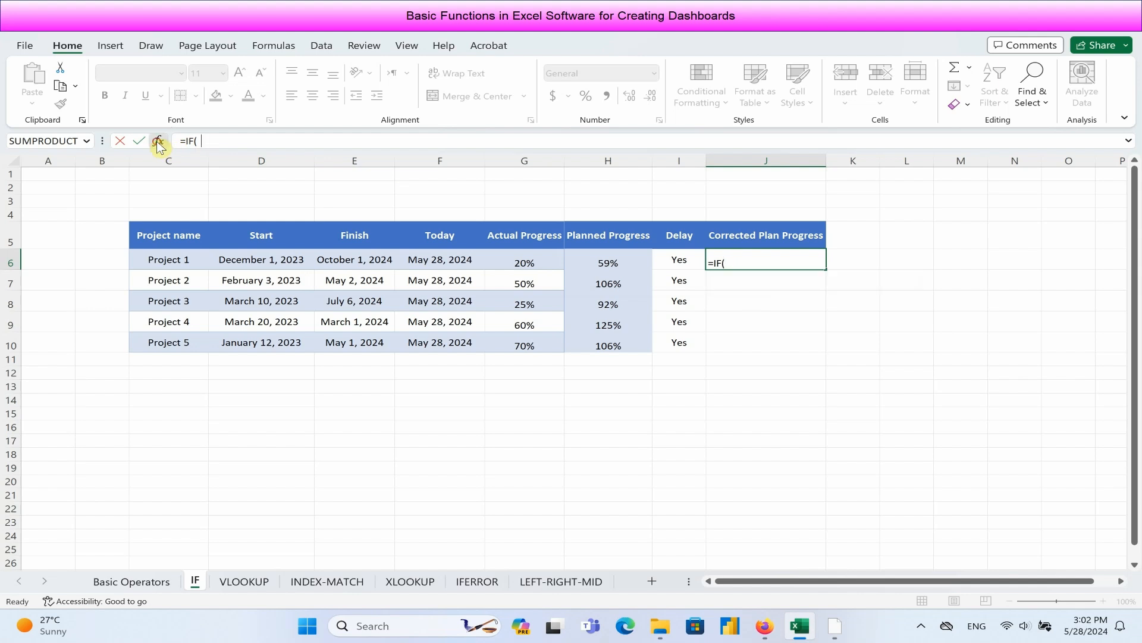
pyautogui.moveTo(796, 297); pyautogui.dragTo(733, 380)
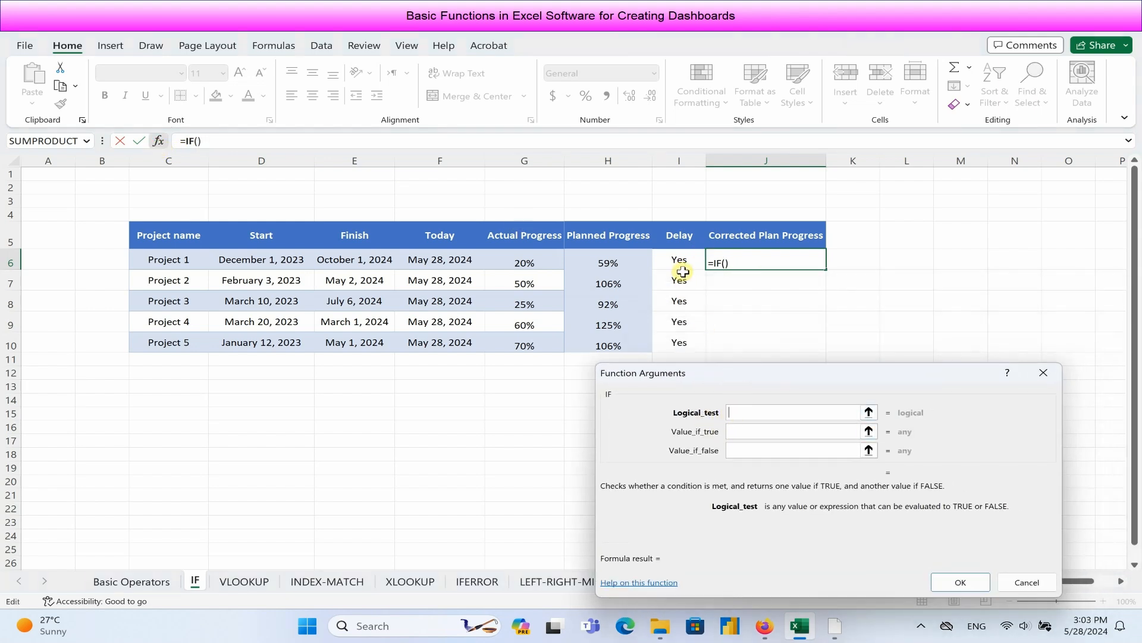
# Step: Complete the IF function in J6 with the test H6>100%, returning 100% when true and H6 when false
pyautogui.click(595, 263)
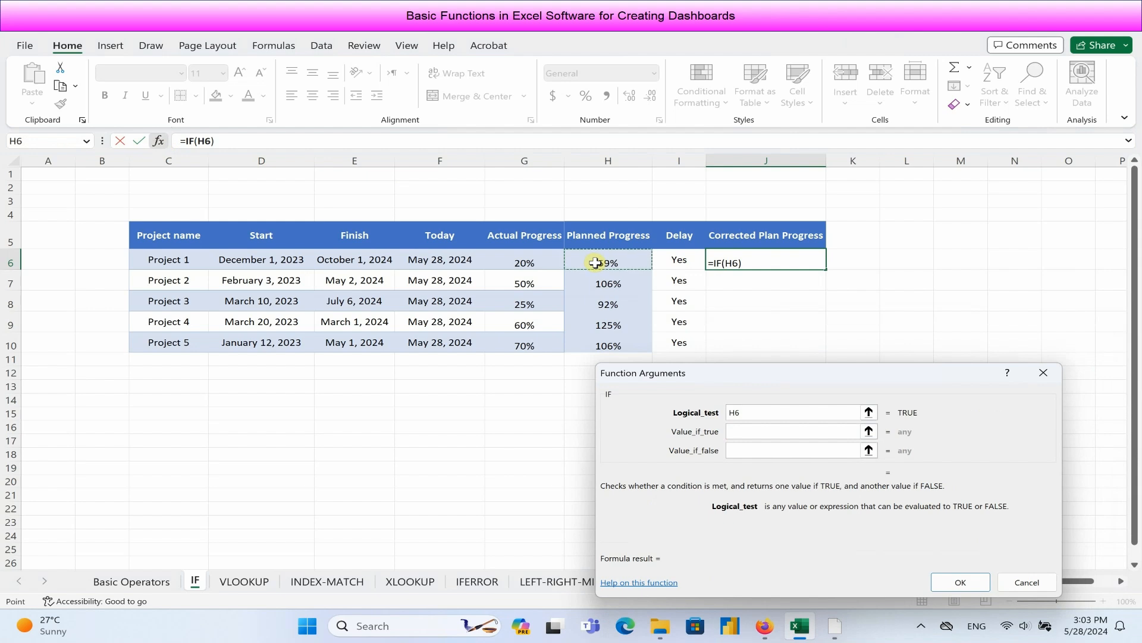
pyautogui.write('>')
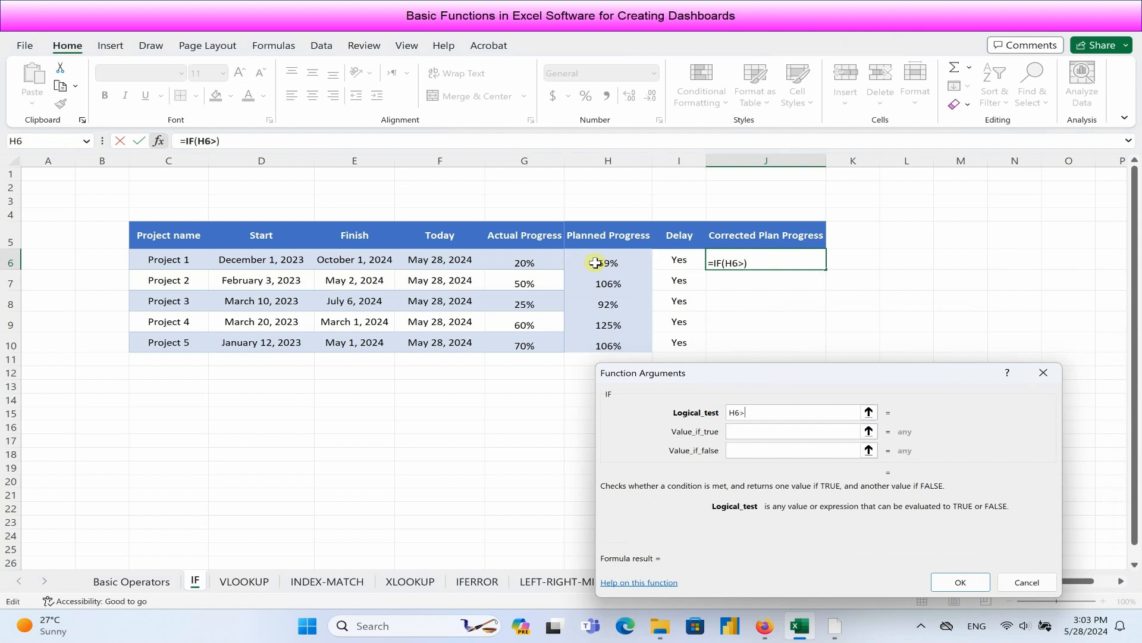
pyautogui.write('100%')
pyautogui.click(750, 429)
pyautogui.write('100')
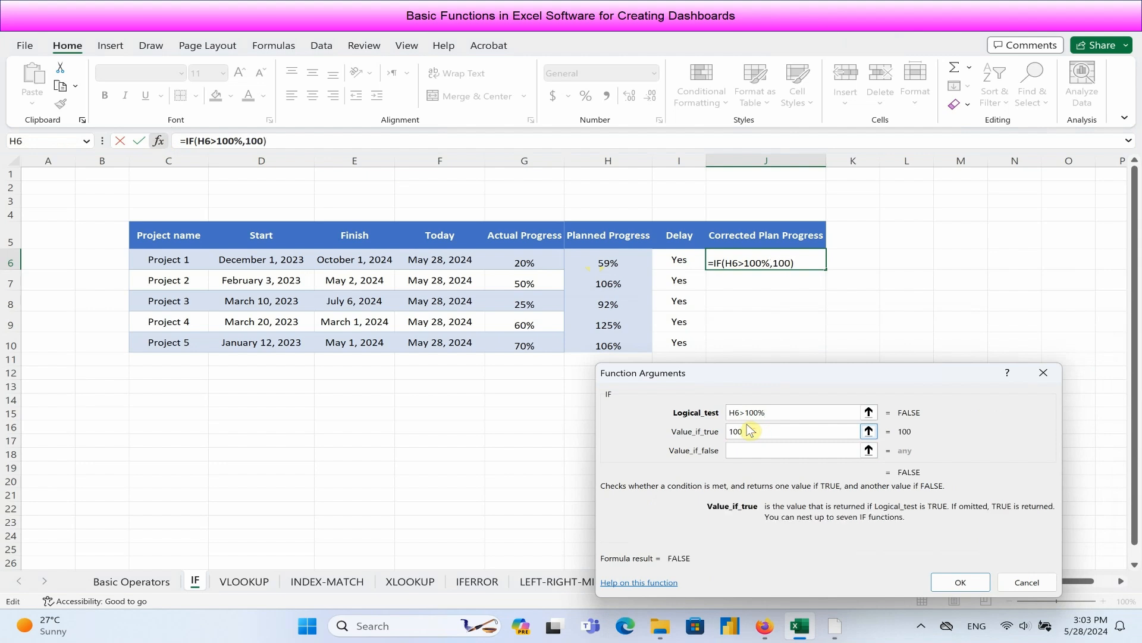
pyautogui.write('%')
pyautogui.click(746, 448)
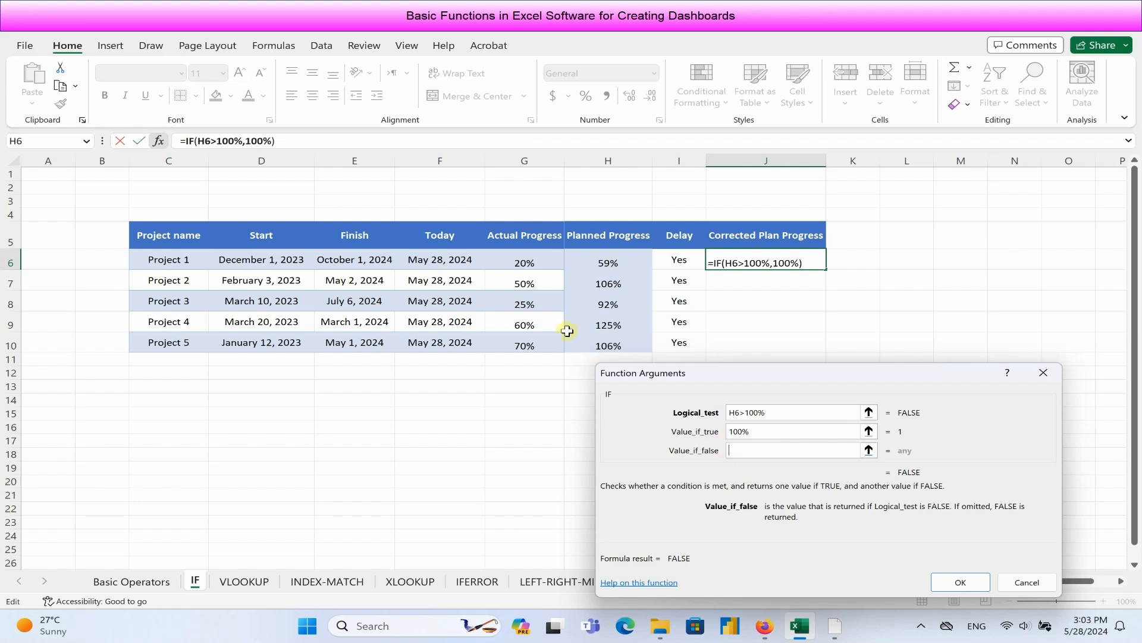
pyautogui.click(576, 262)
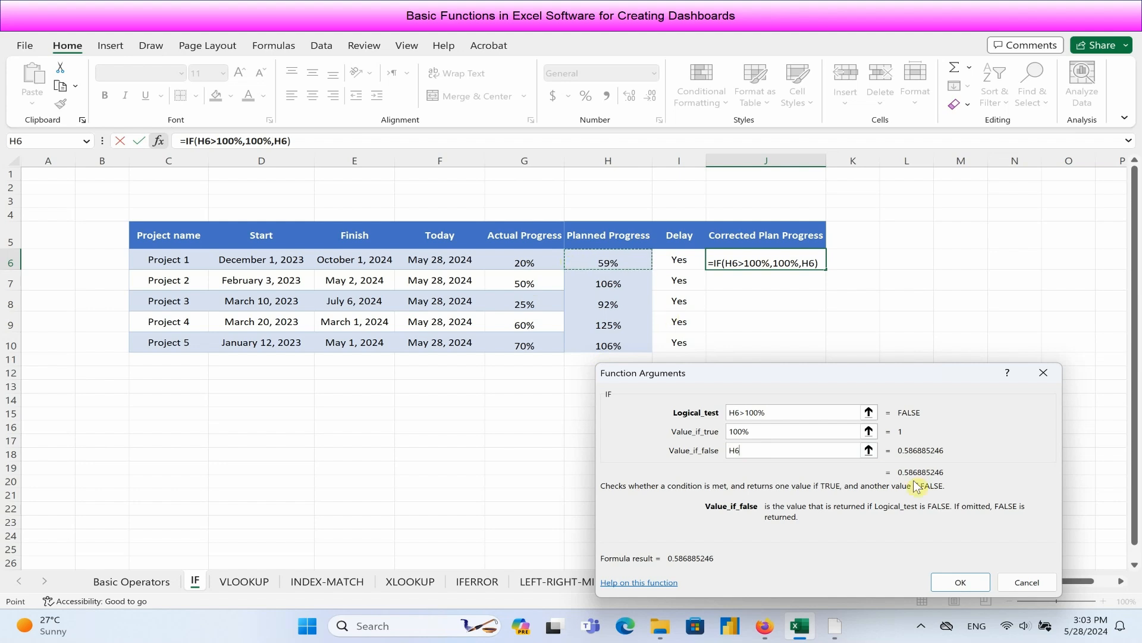
pyautogui.click(964, 582)
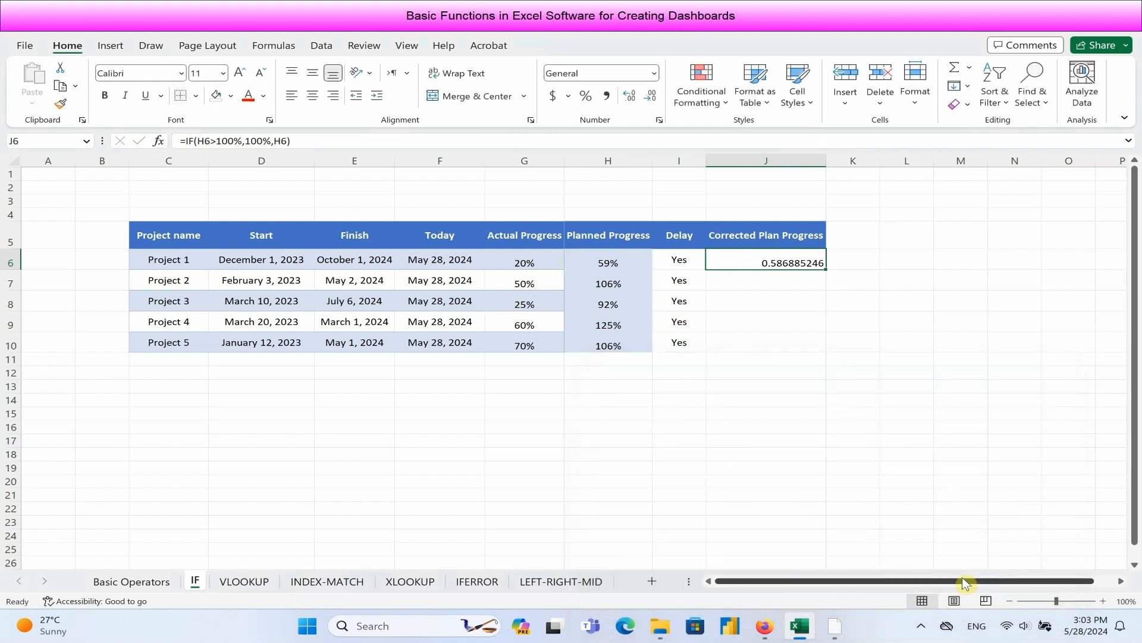
# Step: Fill the Corrected Plan Progress formula down to J10 and format the results as percentages
pyautogui.moveTo(825, 269); pyautogui.dragTo(821, 350)
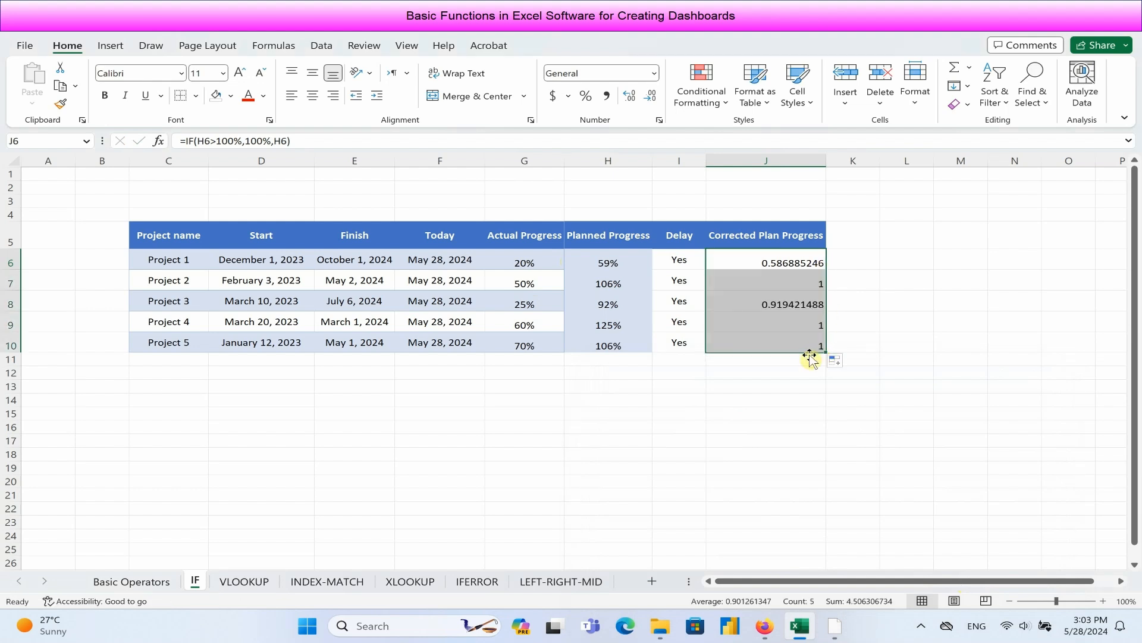
pyautogui.click(585, 97)
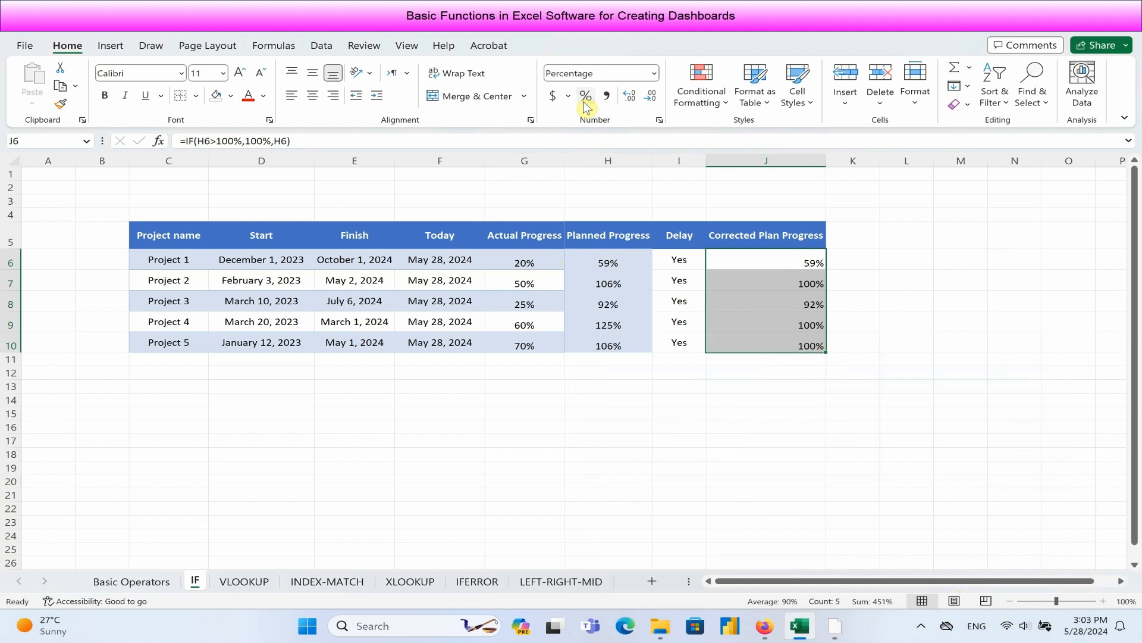
pyautogui.click(630, 98)
pyautogui.click(632, 102)
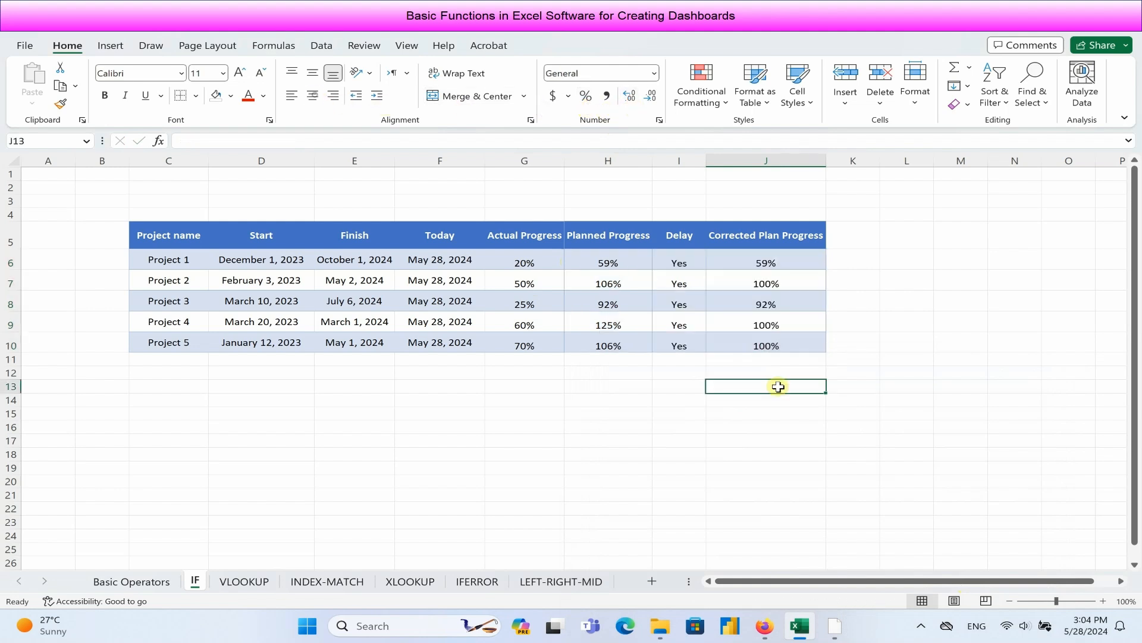
# Step: On the VLOOKUP sheet, copy the first project name from C6 and paste it as values into K1
pyautogui.click(246, 581)
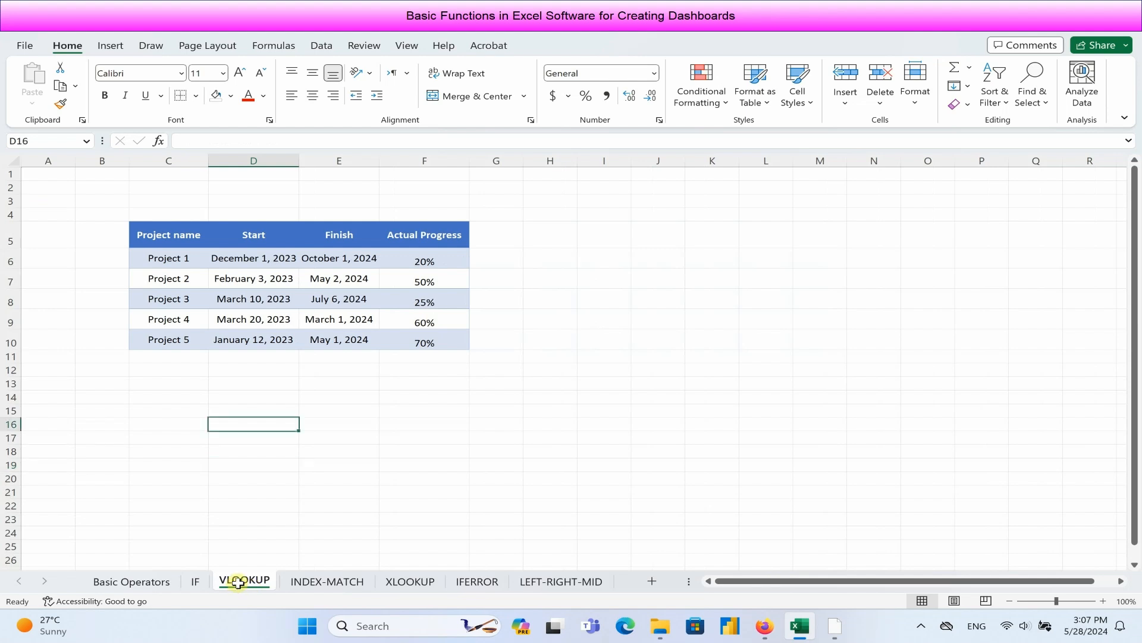
pyautogui.click(179, 258)
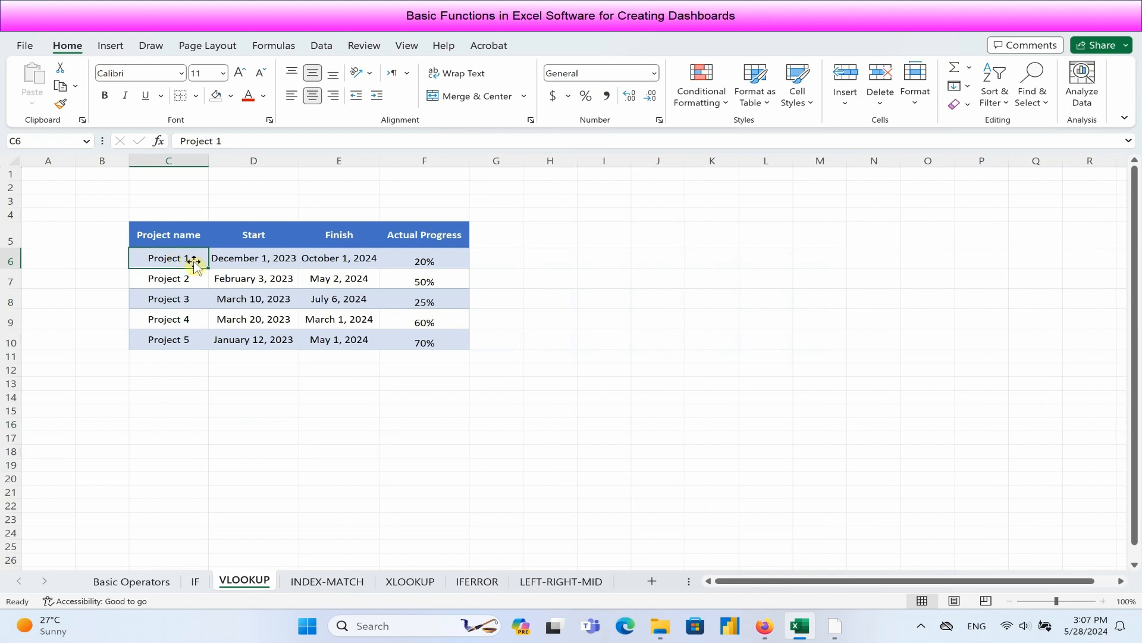
pyautogui.moveTo(182, 258); pyautogui.dragTo(415, 339)
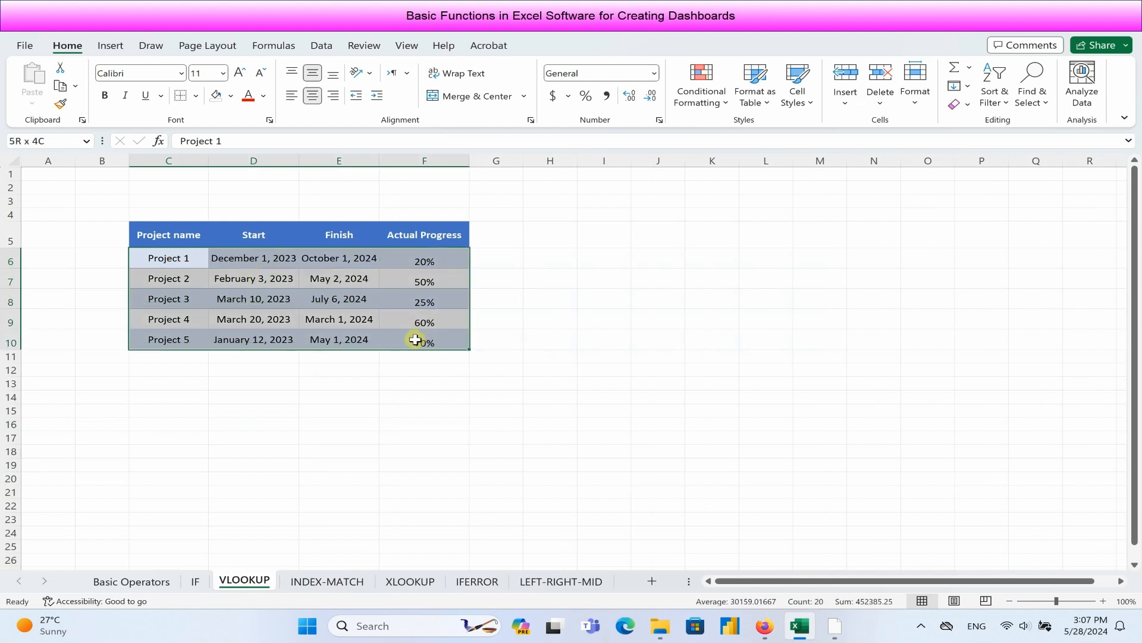
pyautogui.click(185, 260)
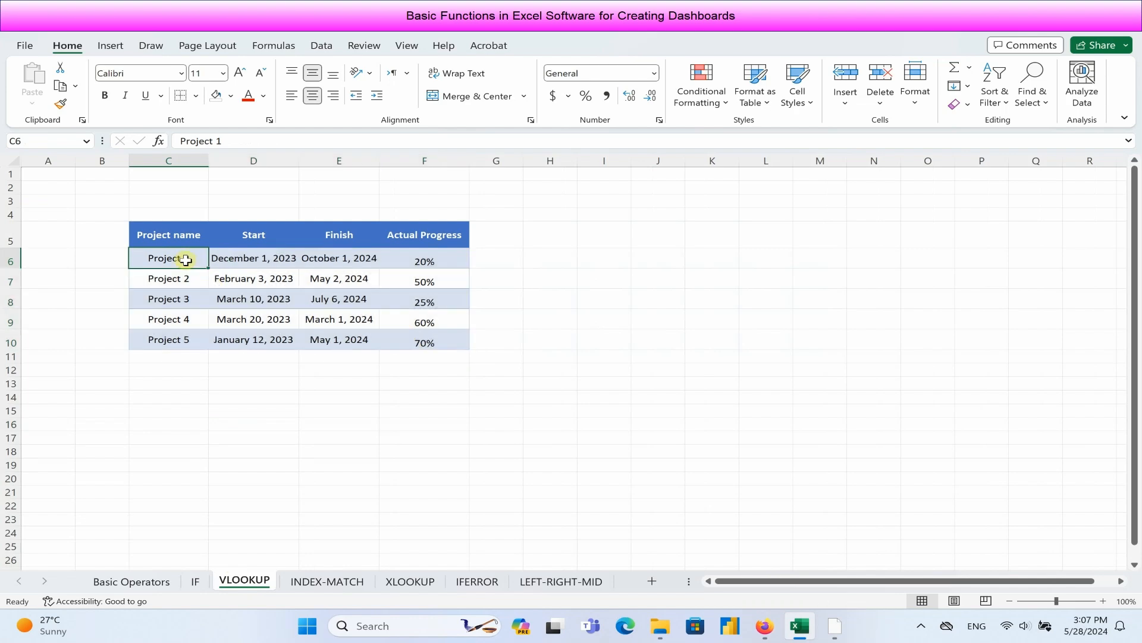
pyautogui.rightClick(186, 261)
pyautogui.click(230, 177)
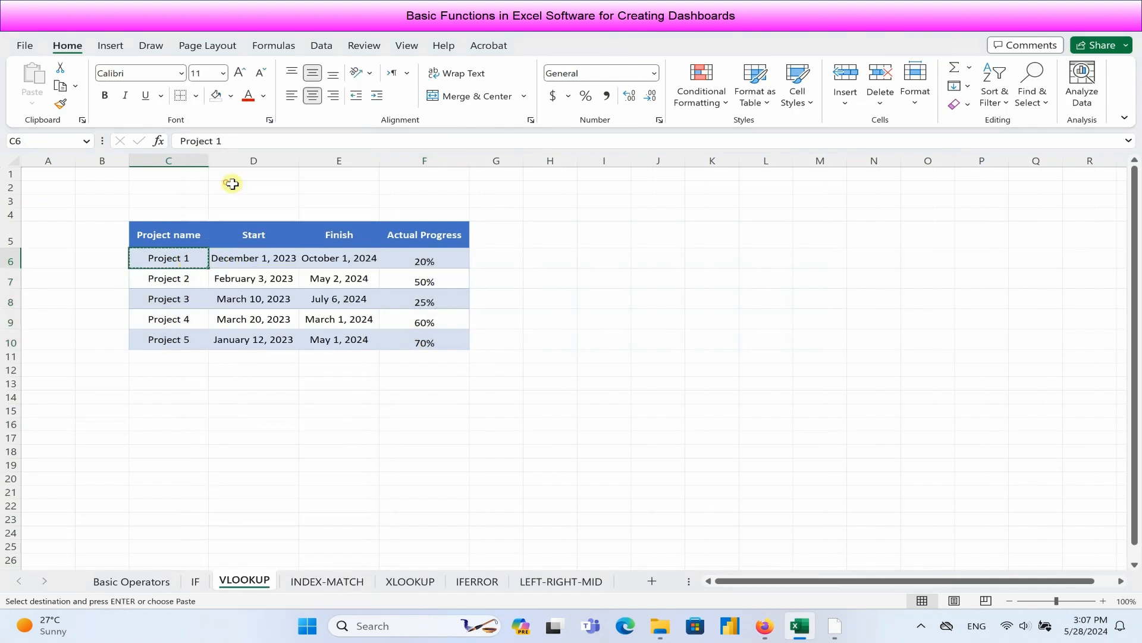
pyautogui.rightClick(705, 173)
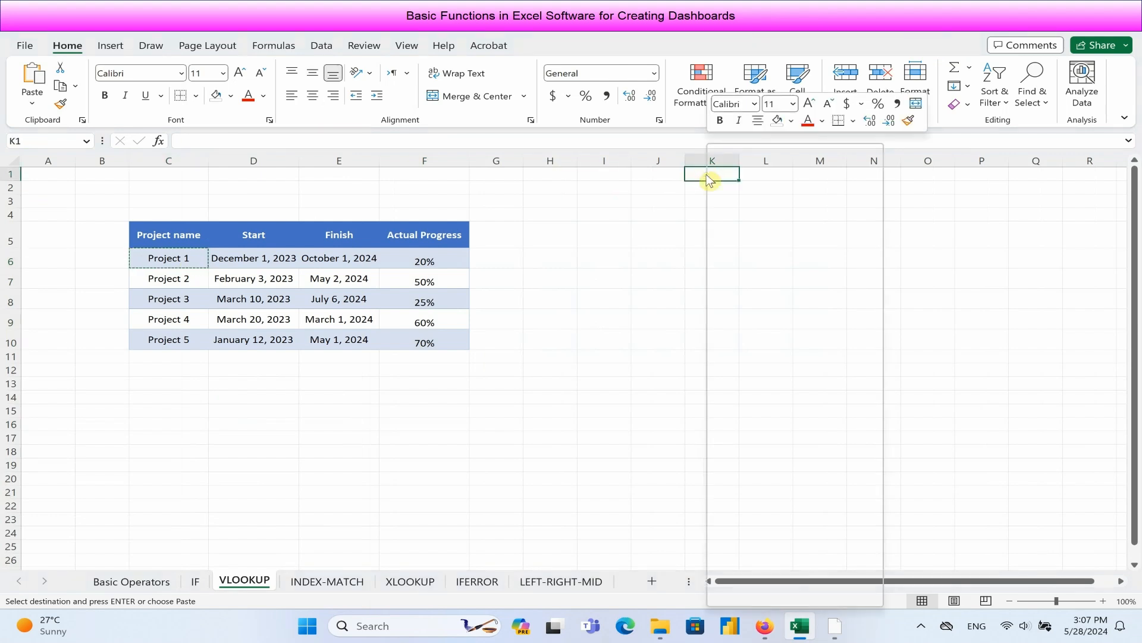
pyautogui.click(770, 245)
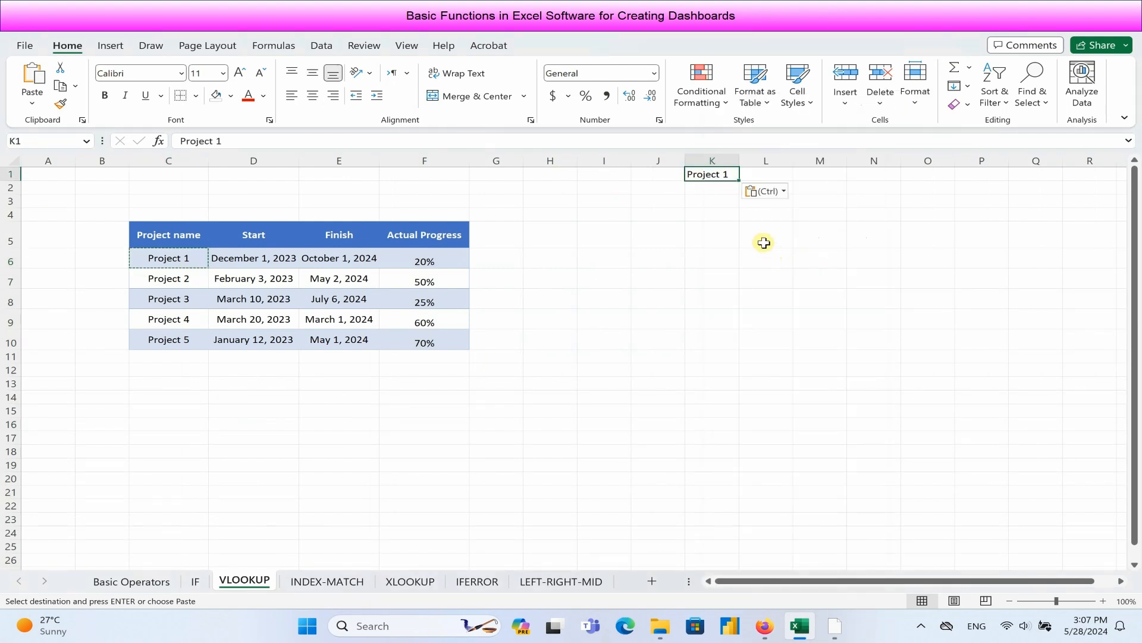
# Step: Start a VLOOKUP formula in L1 with K1 as the lookup value and C5:F10 as the table array
pyautogui.click(767, 175)
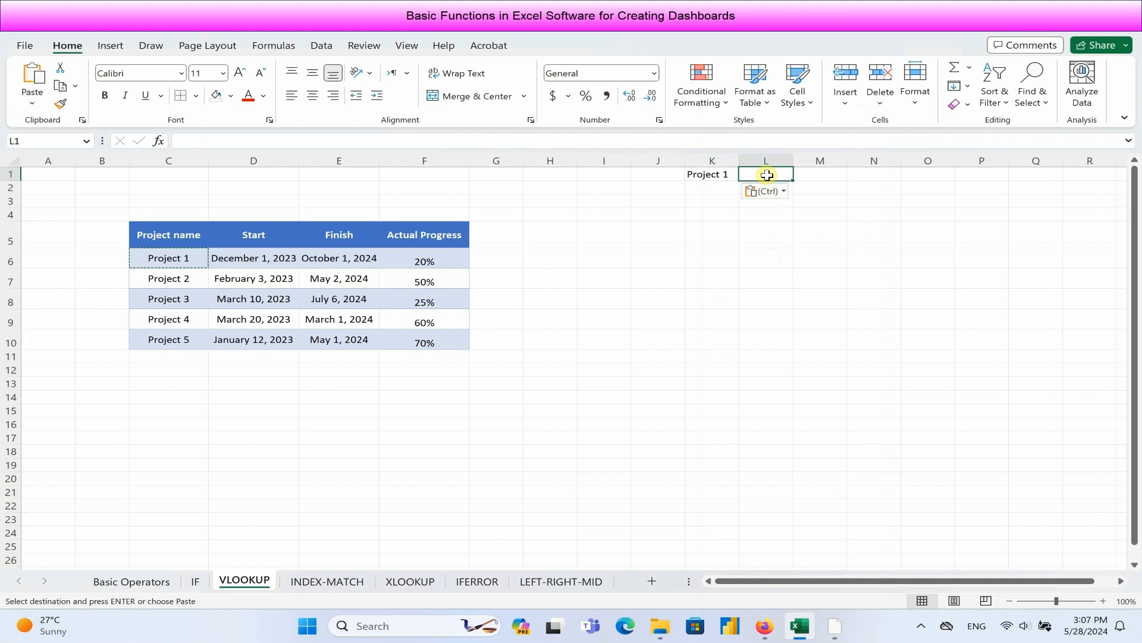
pyautogui.write('=v')
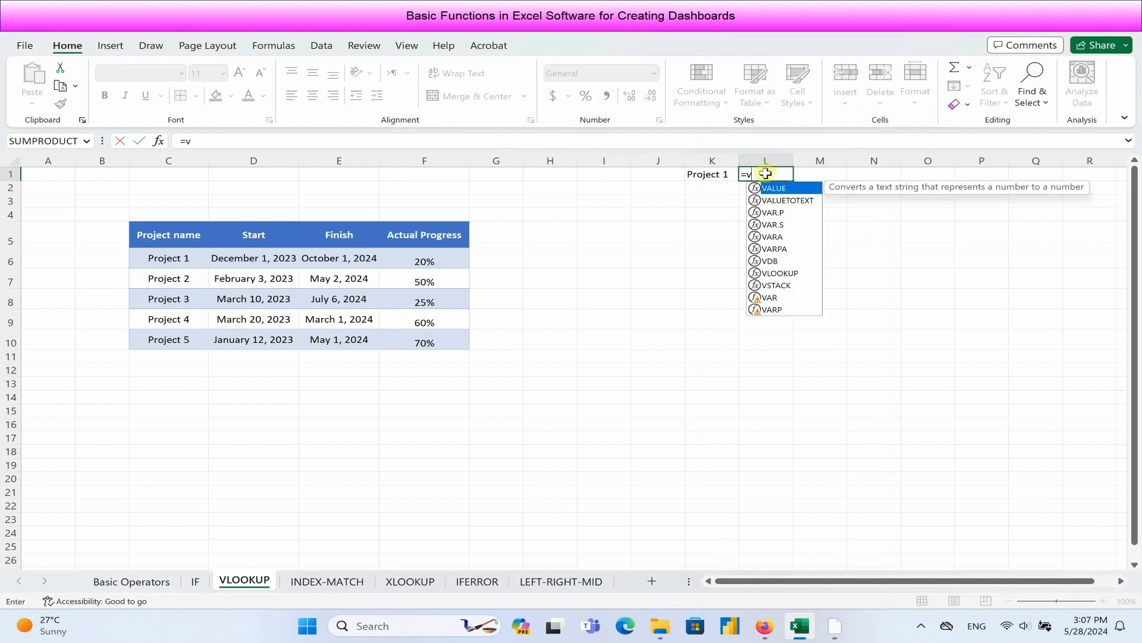
pyautogui.click(779, 273)
pyautogui.doubleClick(778, 272)
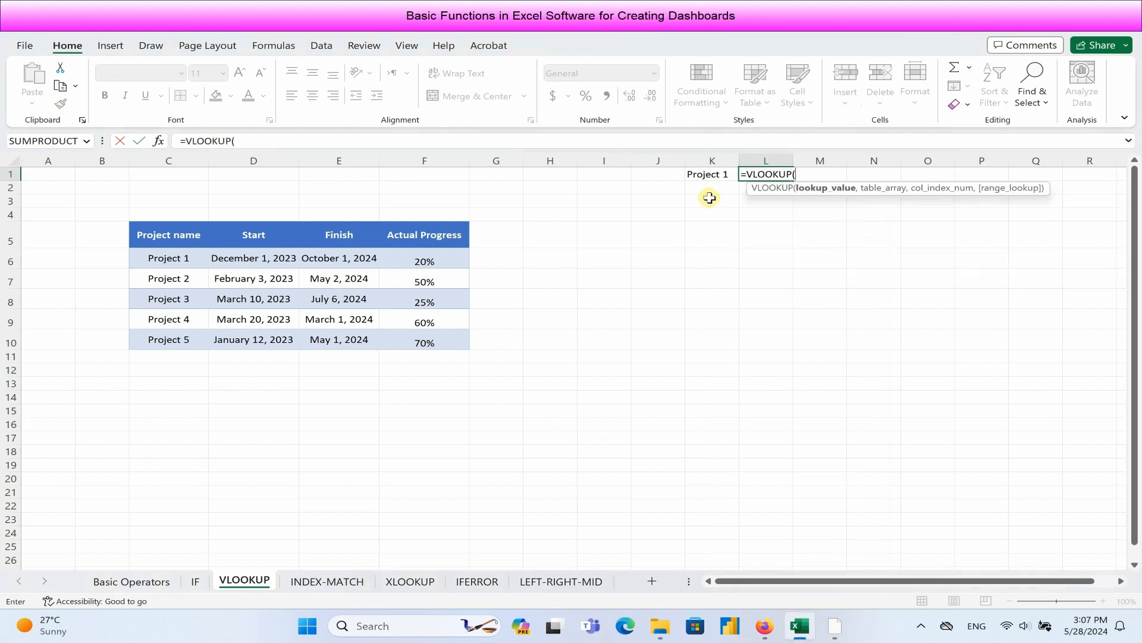
pyautogui.click(714, 174)
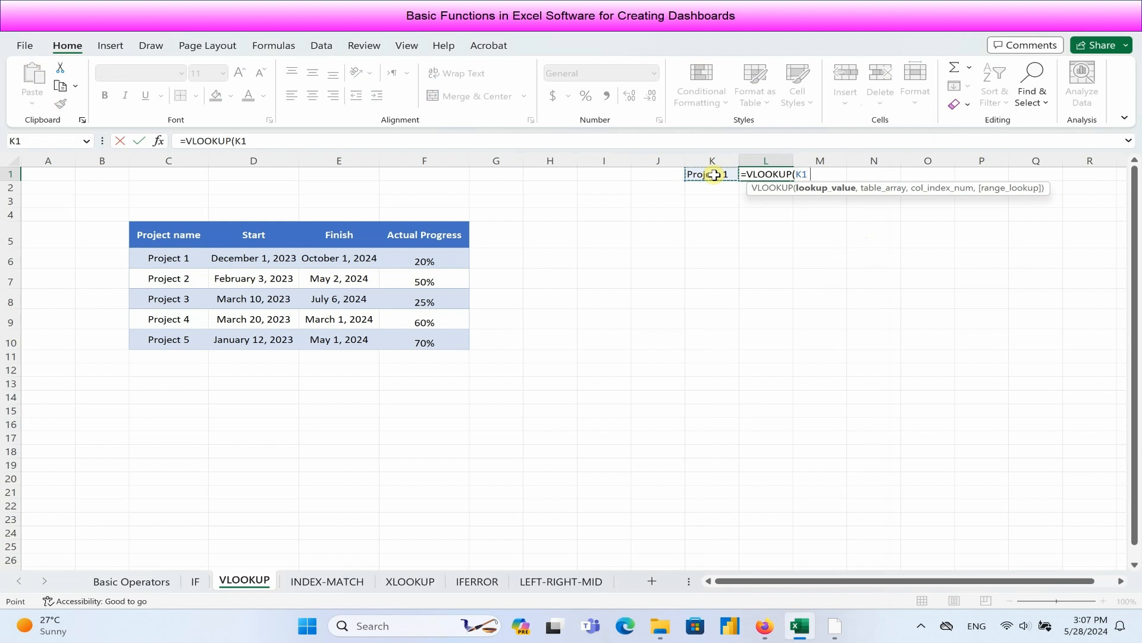
pyautogui.write(',')
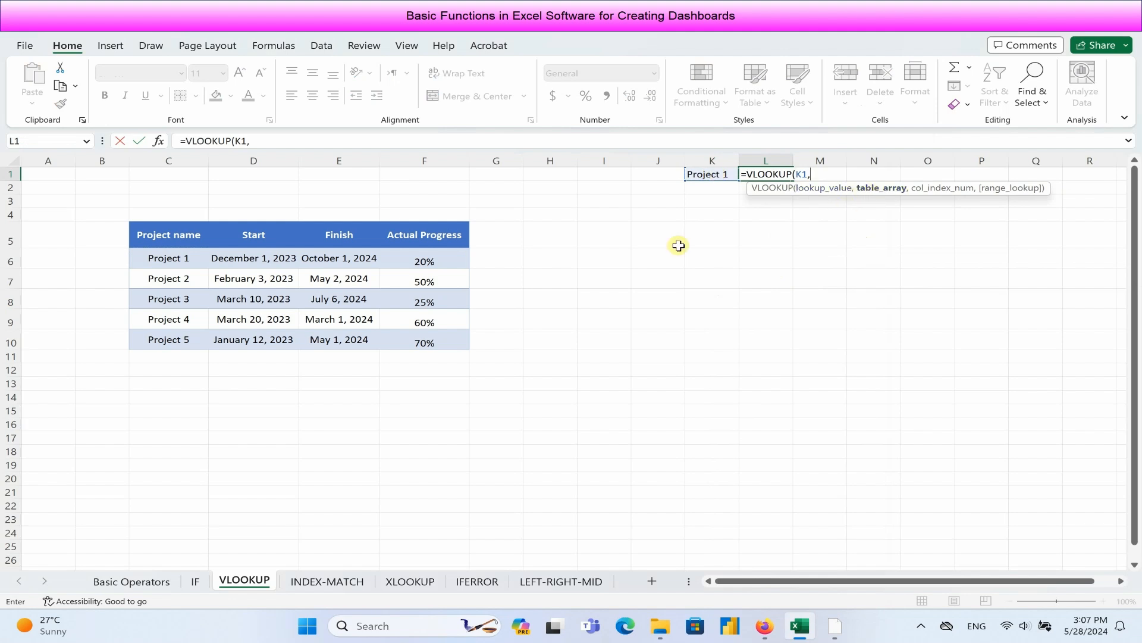
pyautogui.moveTo(166, 235); pyautogui.dragTo(388, 324)
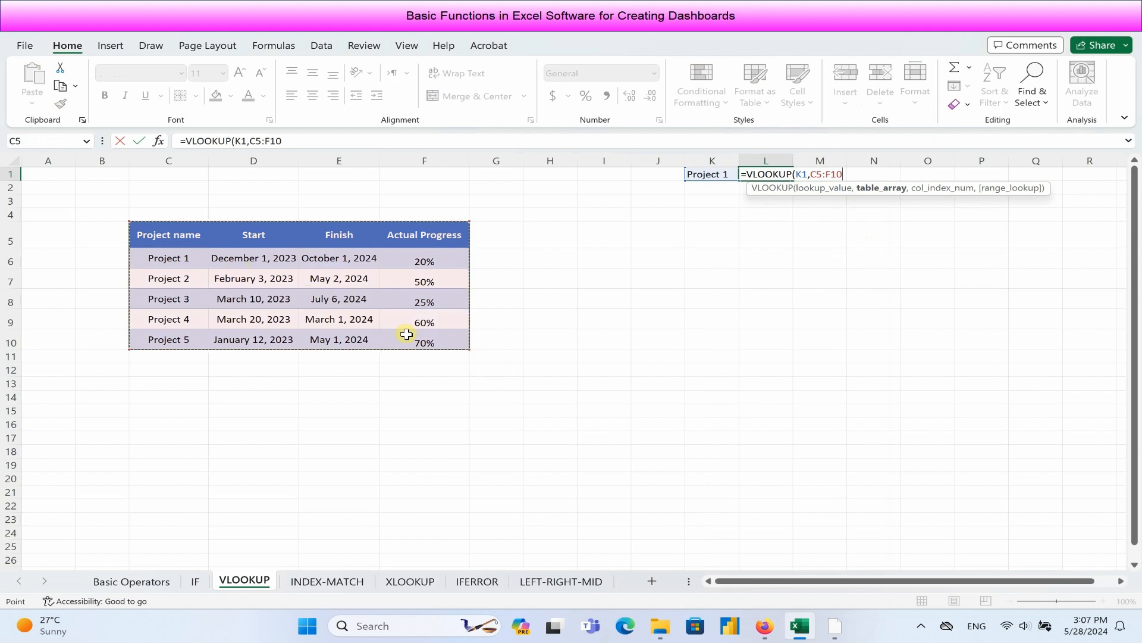
pyautogui.write(',')
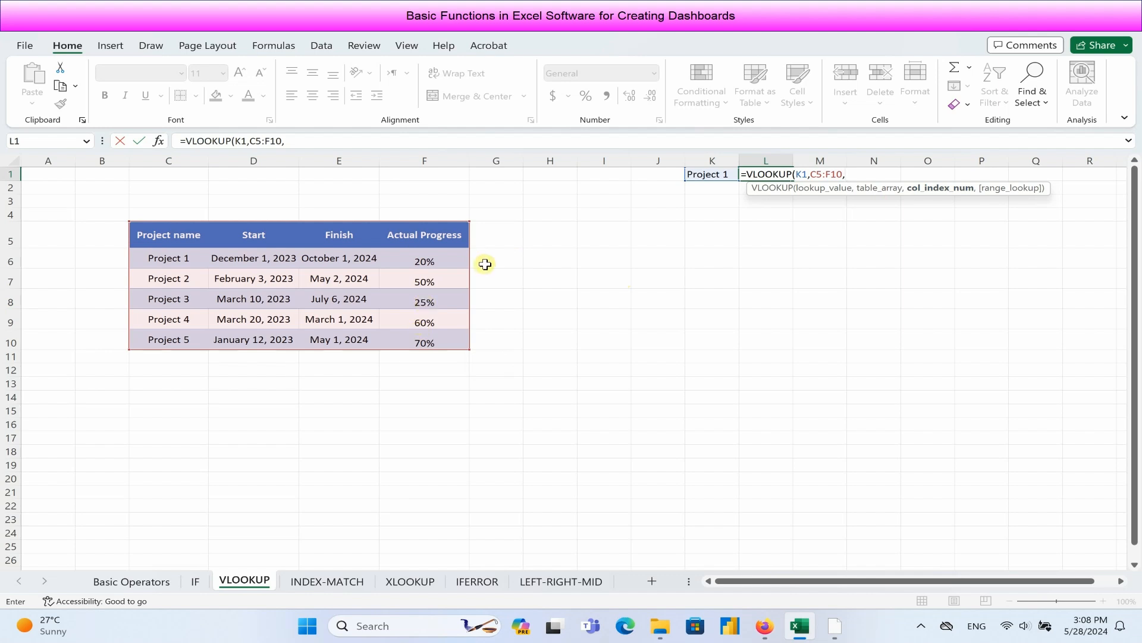
# Step: Complete the VLOOKUP in L1 with column index 4 and exact match FALSE, and format the result as a percentage
pyautogui.write('4,')
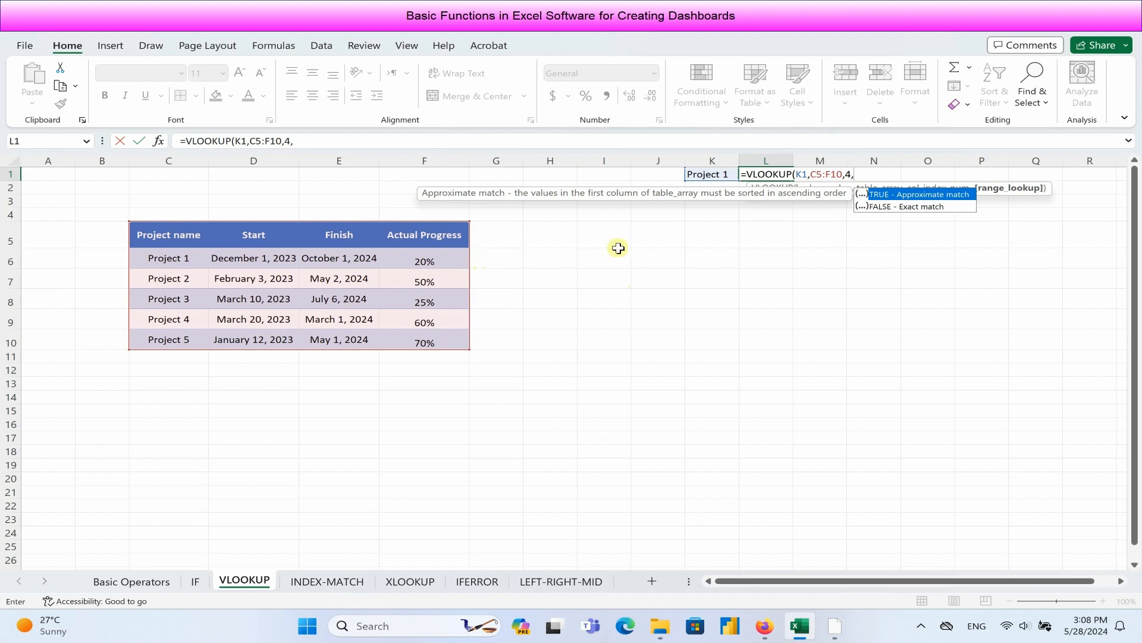
pyautogui.doubleClick(921, 207)
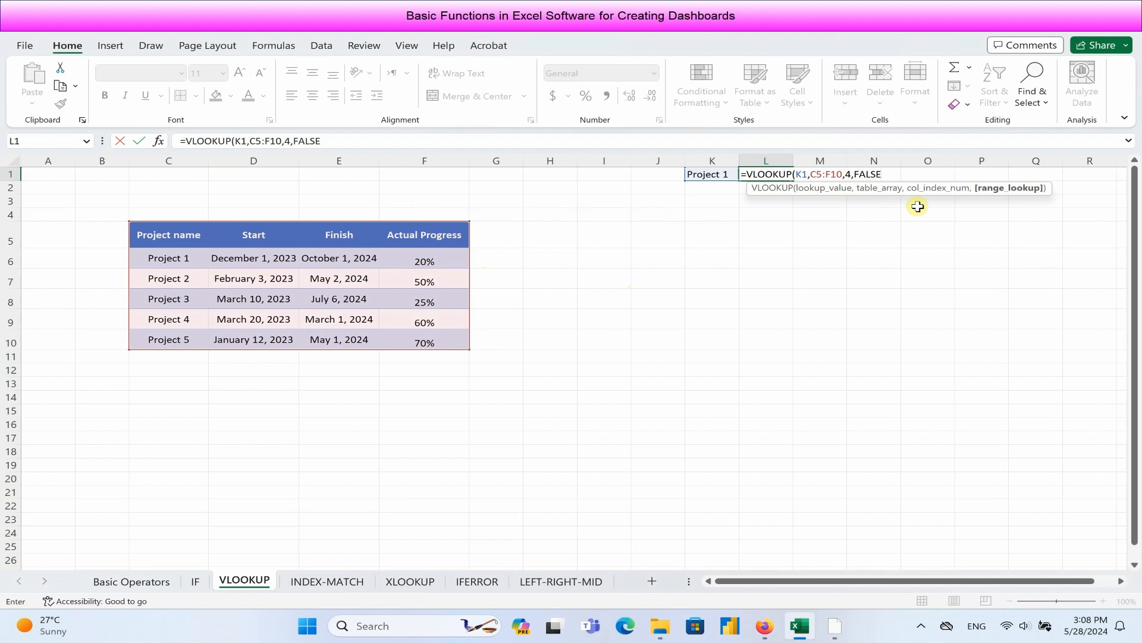
pyautogui.write(')')
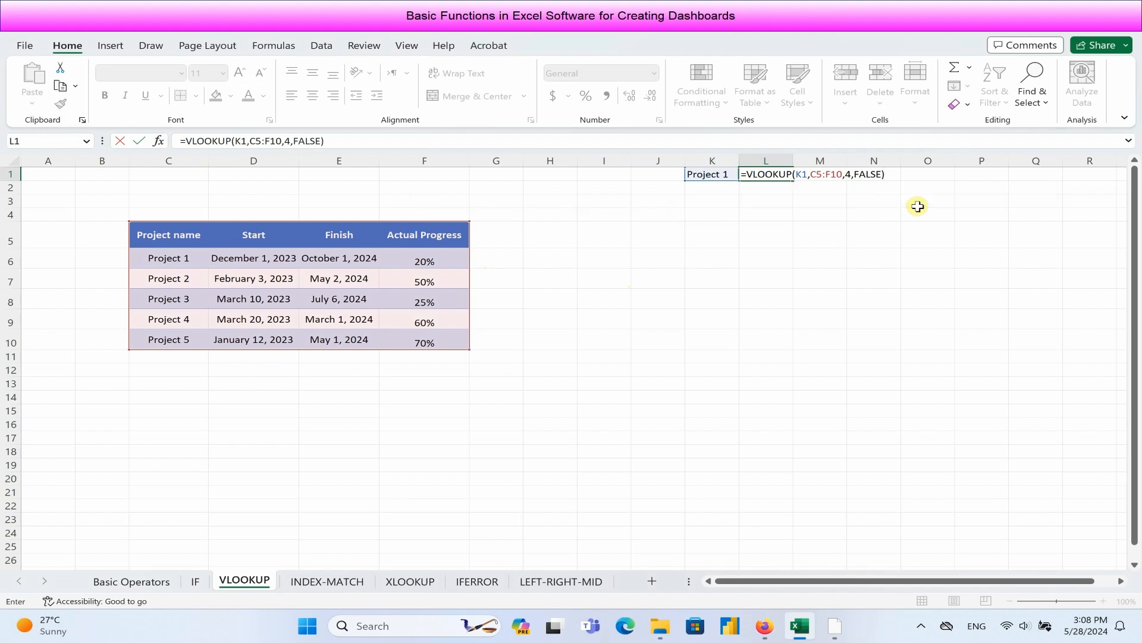
pyautogui.press('Return')
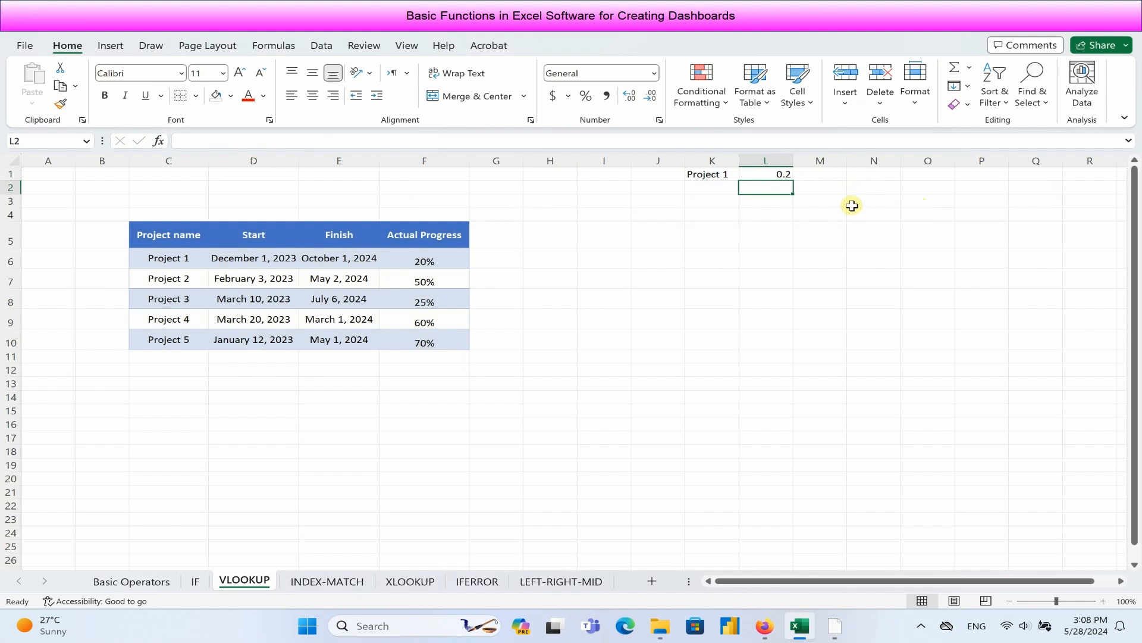
pyautogui.click(772, 174)
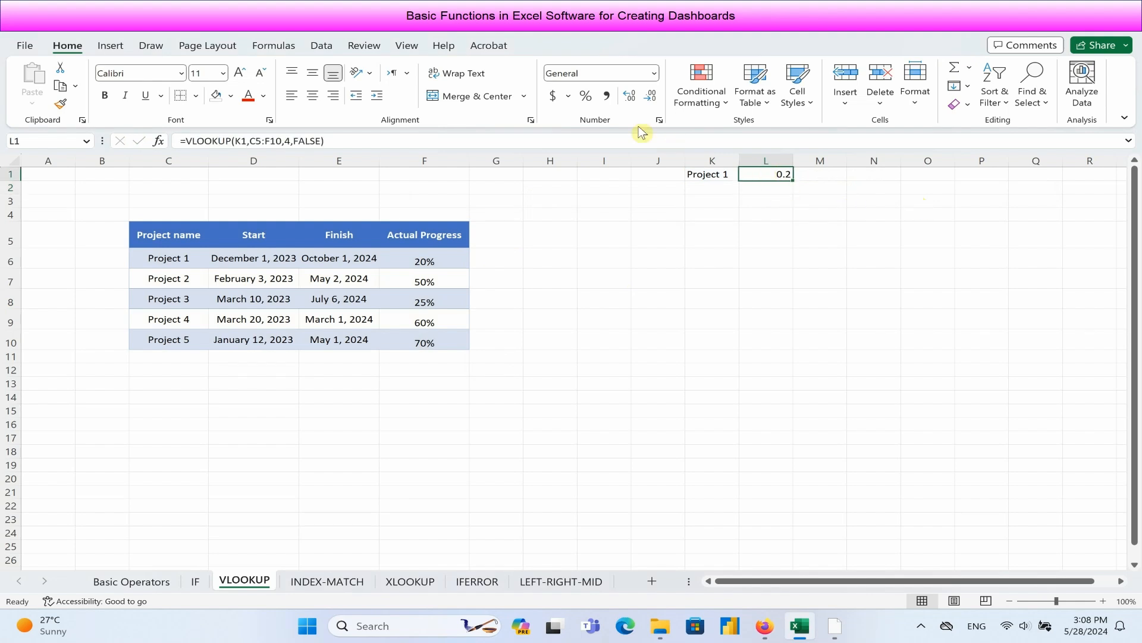
pyautogui.click(586, 97)
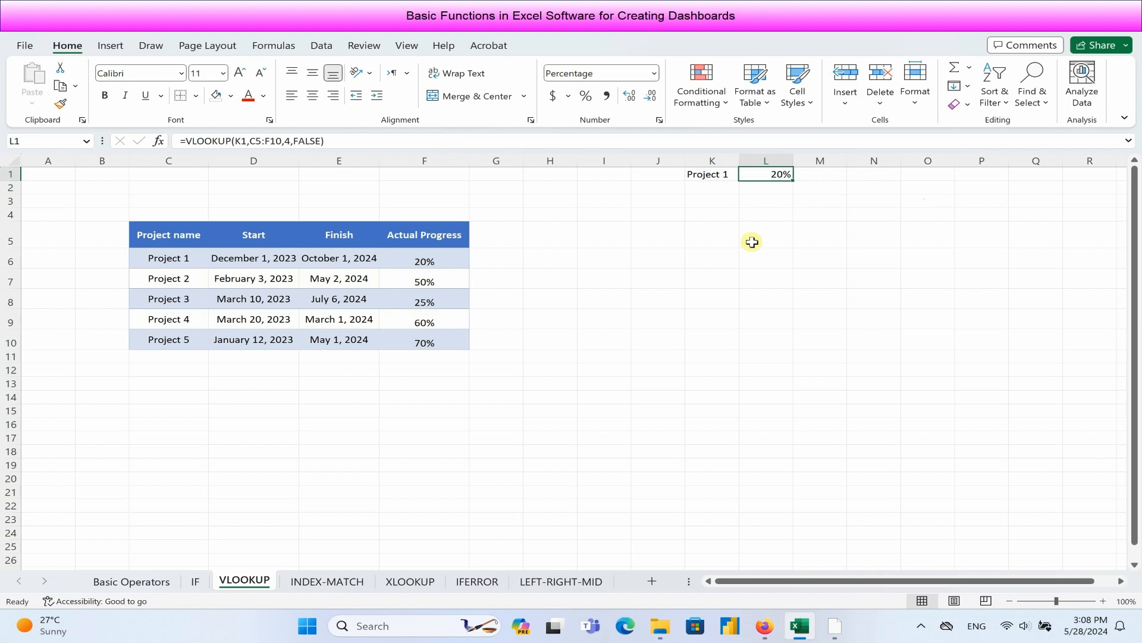
pyautogui.moveTo(167, 257); pyautogui.dragTo(400, 258)
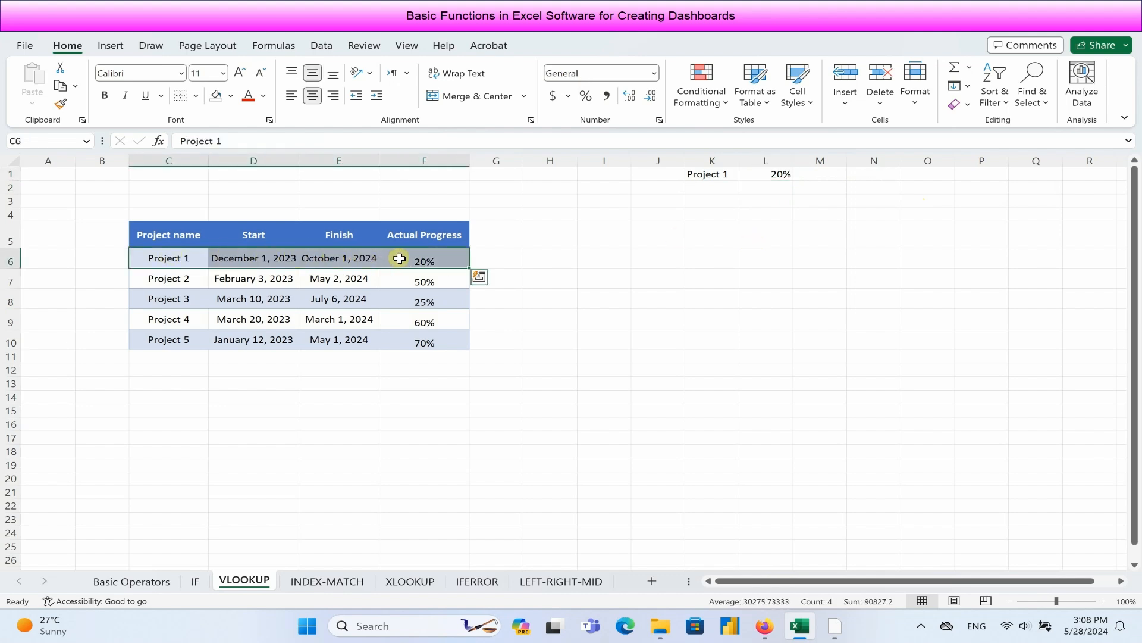
# Step: Change the lookup value in K1 to Project 4 and compare the result with that project's table row
pyautogui.doubleClick(726, 173)
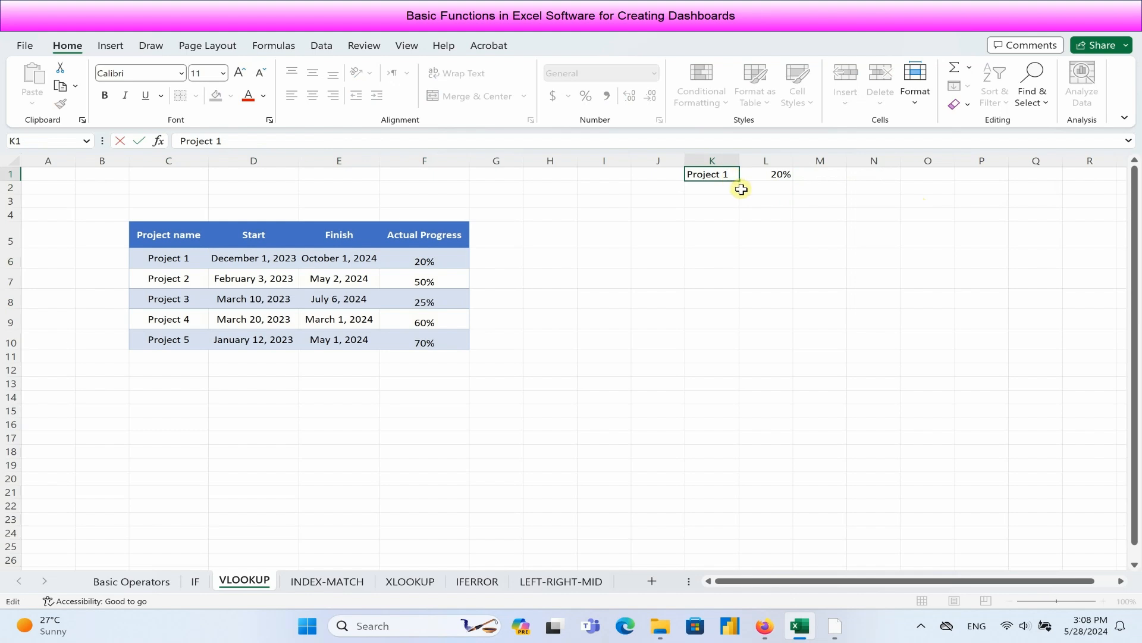
pyautogui.write('4')
pyautogui.press('Return')
pyautogui.moveTo(781, 173); pyautogui.dragTo(719, 172)
pyautogui.moveTo(446, 321); pyautogui.dragTo(188, 323)
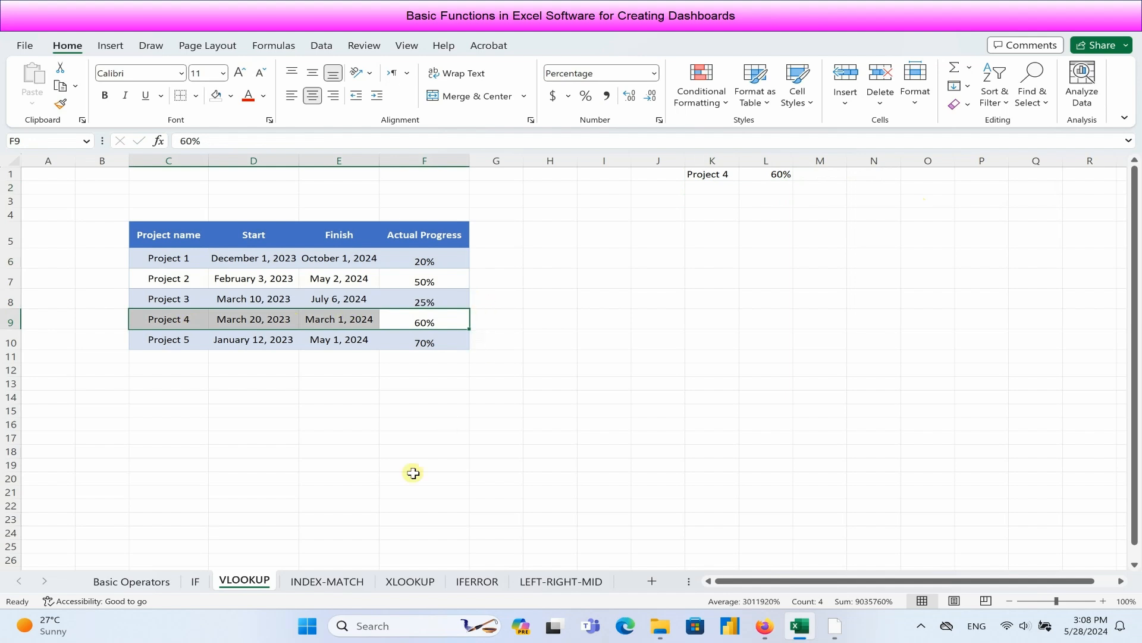
# Step: Open the INDEX-MATCH sheet, clear the pending copy, and examine the Project 2 name, the Finish header and their intersecting cell E7
pyautogui.click(332, 582)
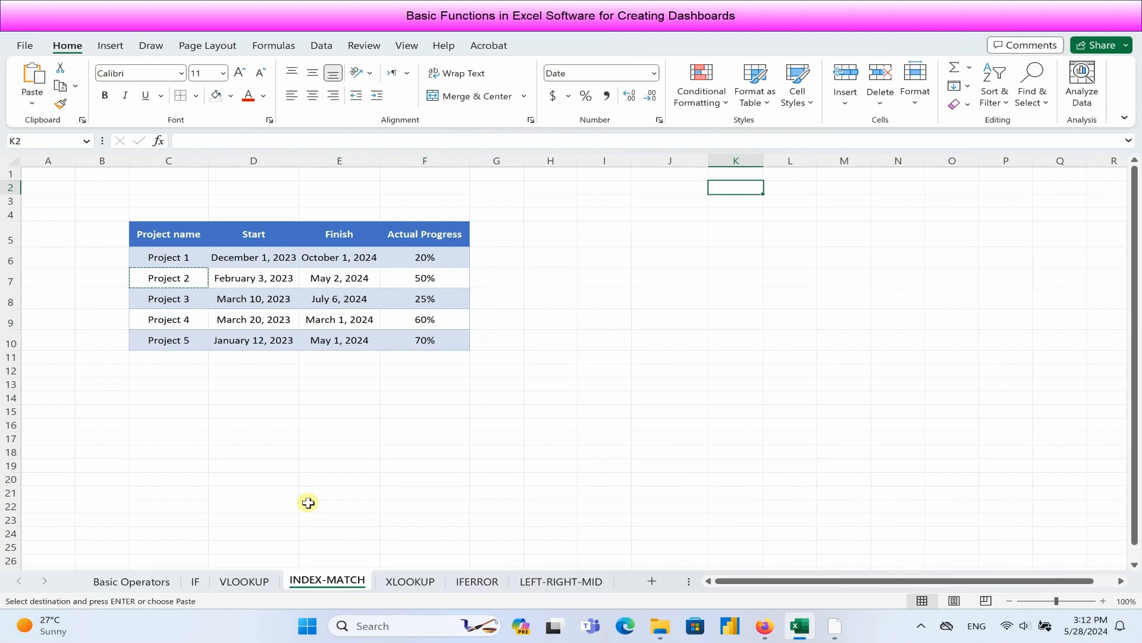
pyautogui.press('Escape')
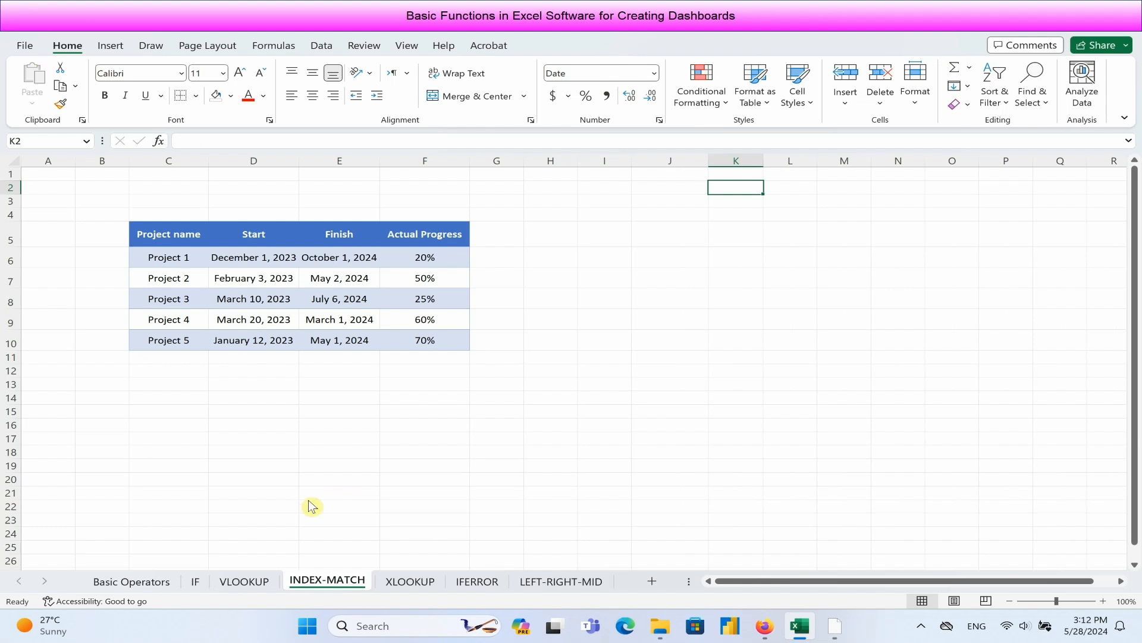
pyautogui.click(338, 577)
pyautogui.click(170, 280)
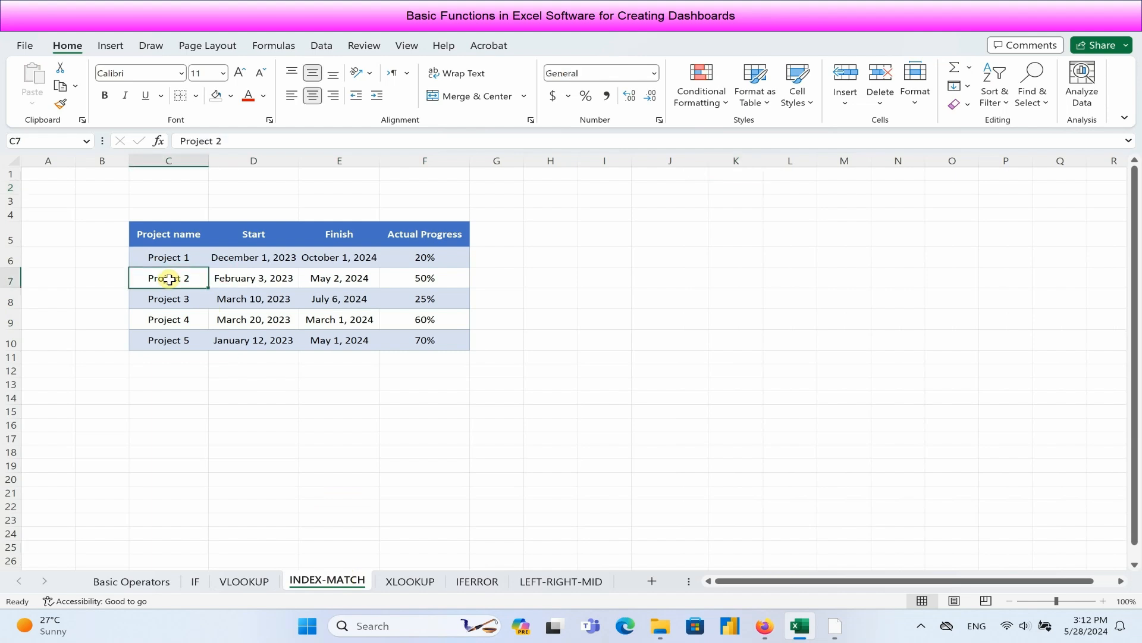
pyautogui.click(333, 237)
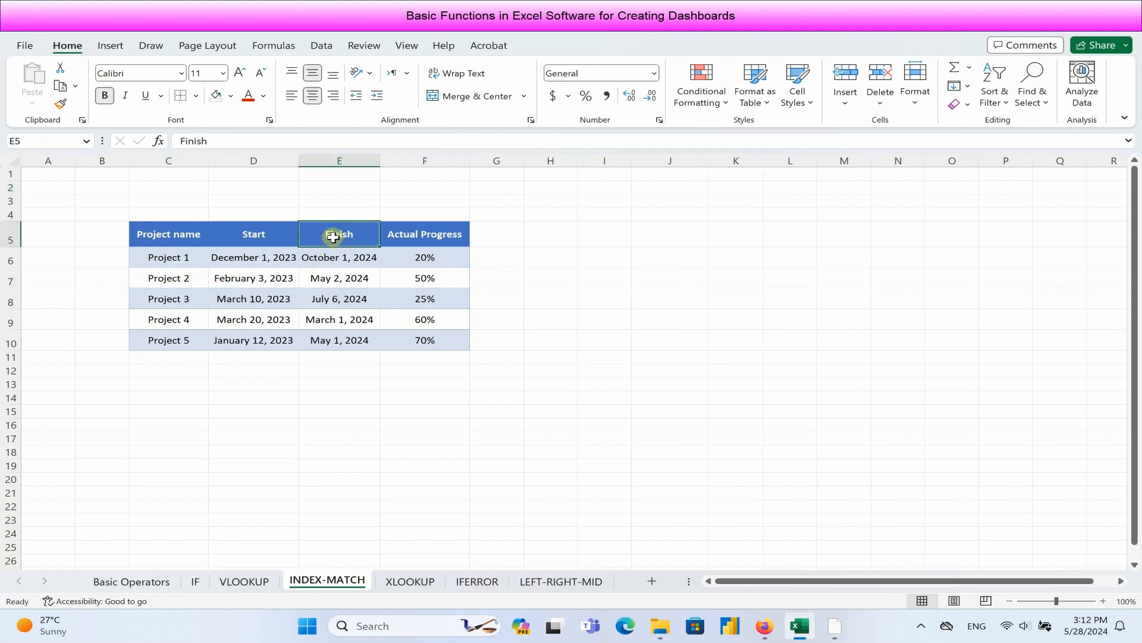
pyautogui.click(337, 280)
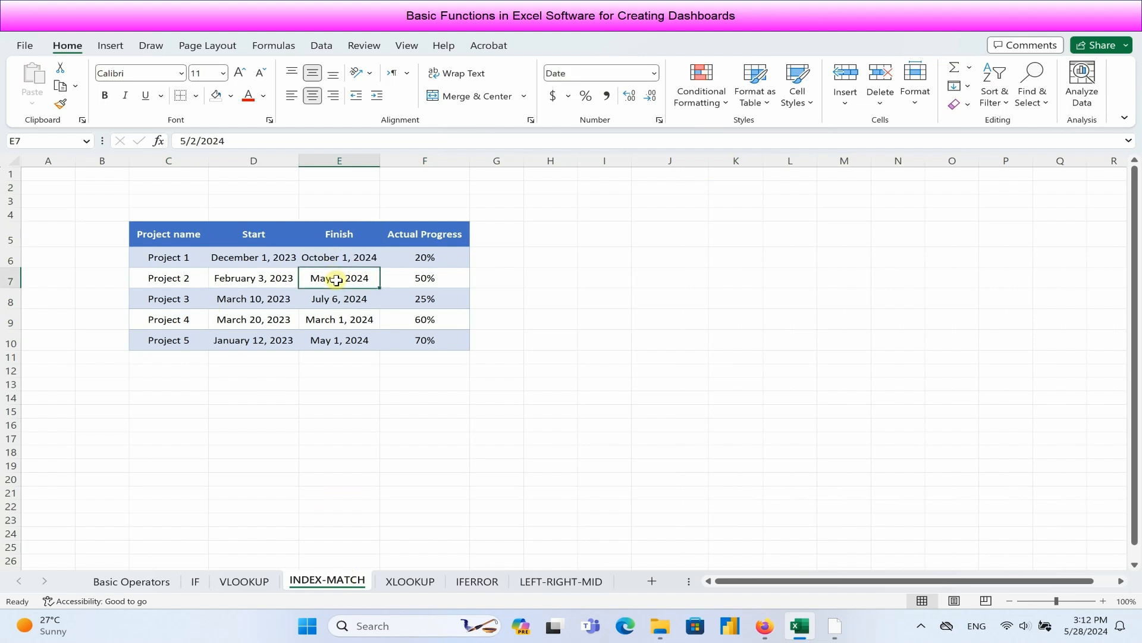
# Step: Copy the Project 2 name from C7 and paste it as values into L2
pyautogui.click(184, 283)
pyautogui.rightClick(185, 285)
pyautogui.click(223, 181)
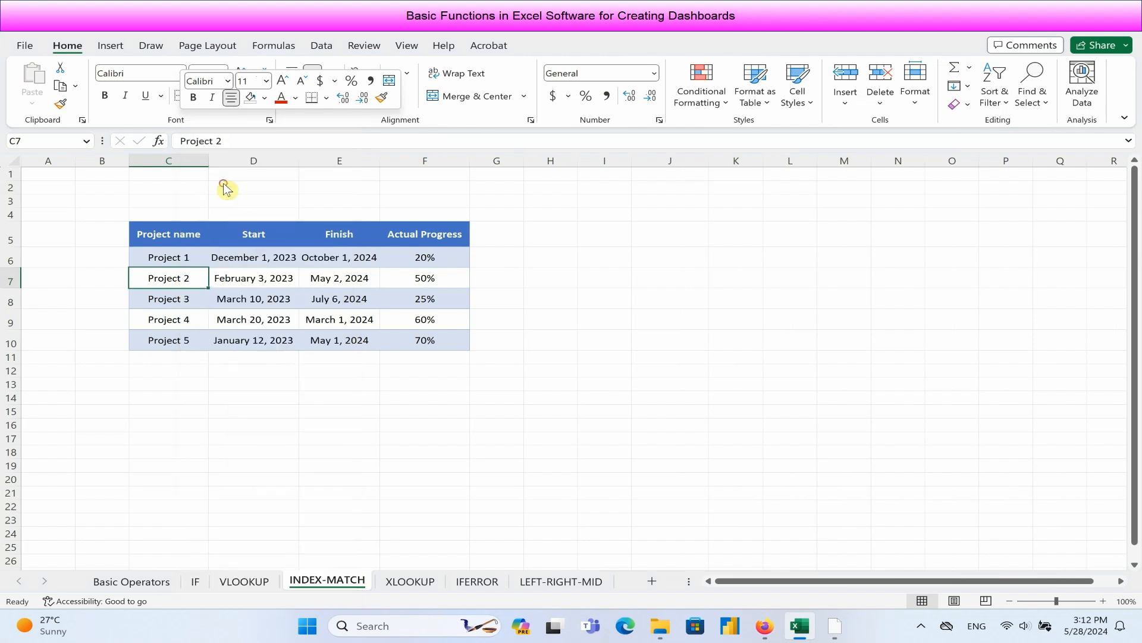
pyautogui.click(767, 187)
pyautogui.rightClick(768, 186)
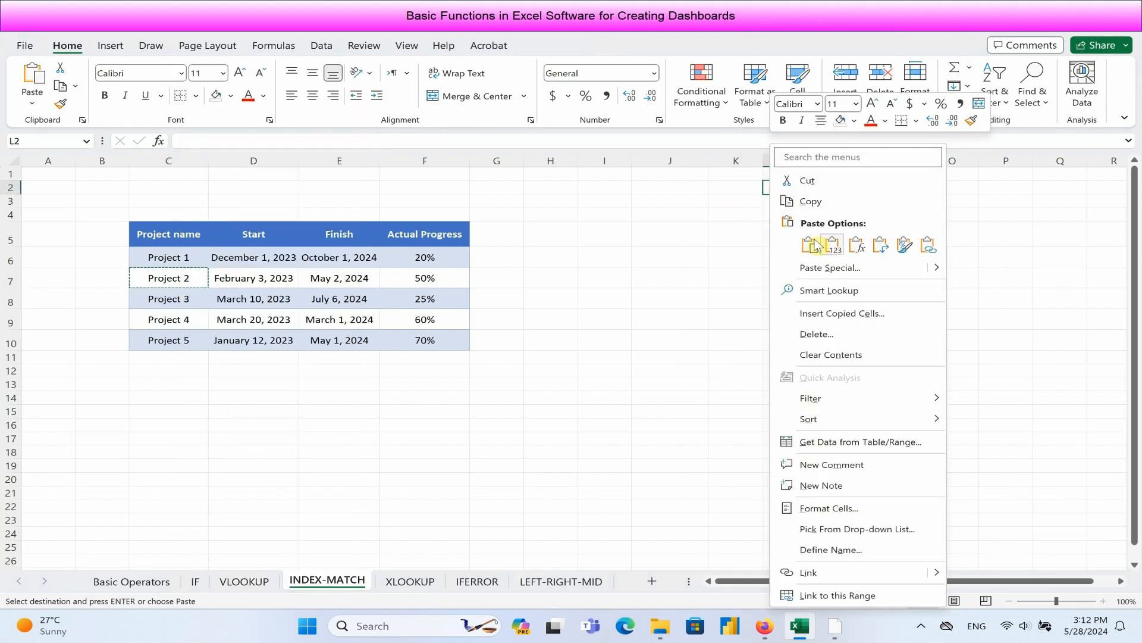
pyautogui.click(831, 244)
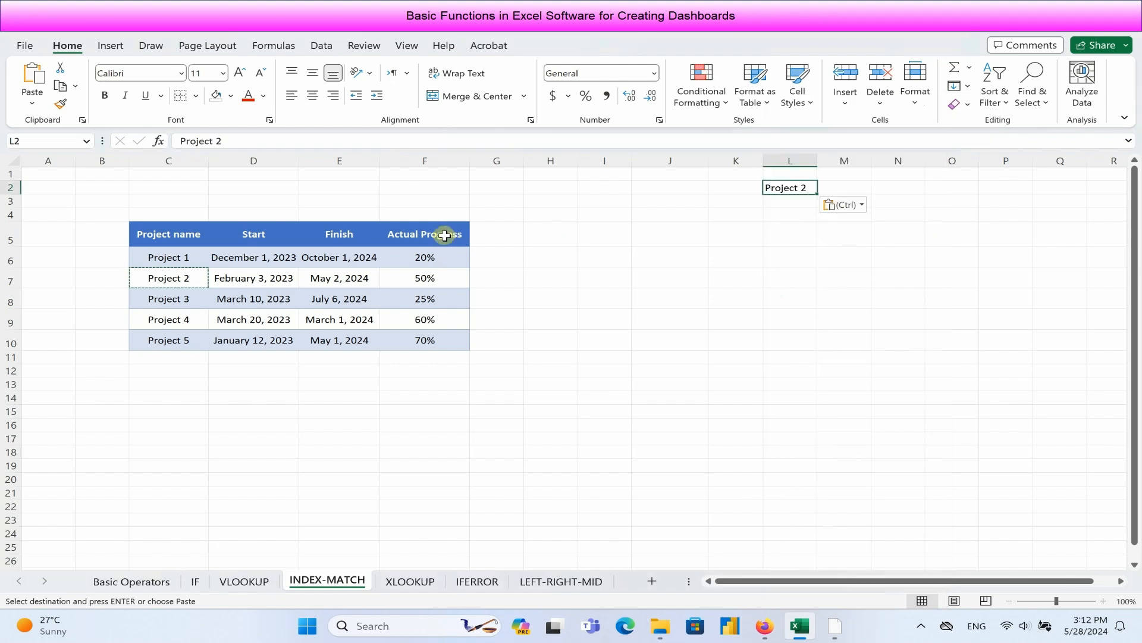
# Step: Copy the Finish header from E5 and paste it as values into L3
pyautogui.click(339, 230)
pyautogui.rightClick(340, 231)
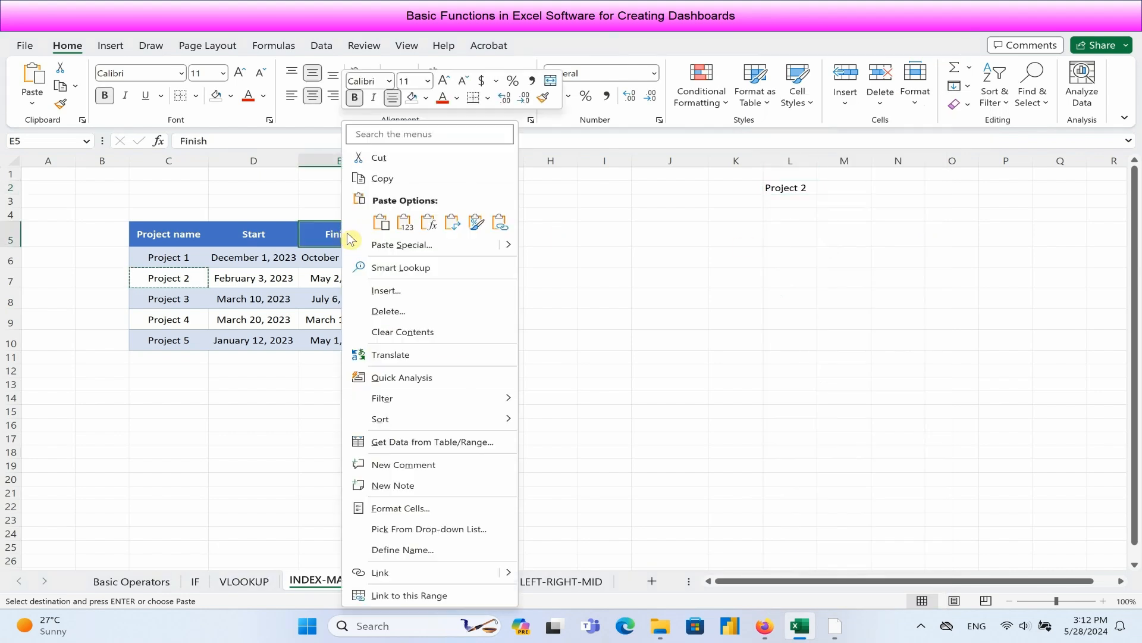
pyautogui.click(380, 178)
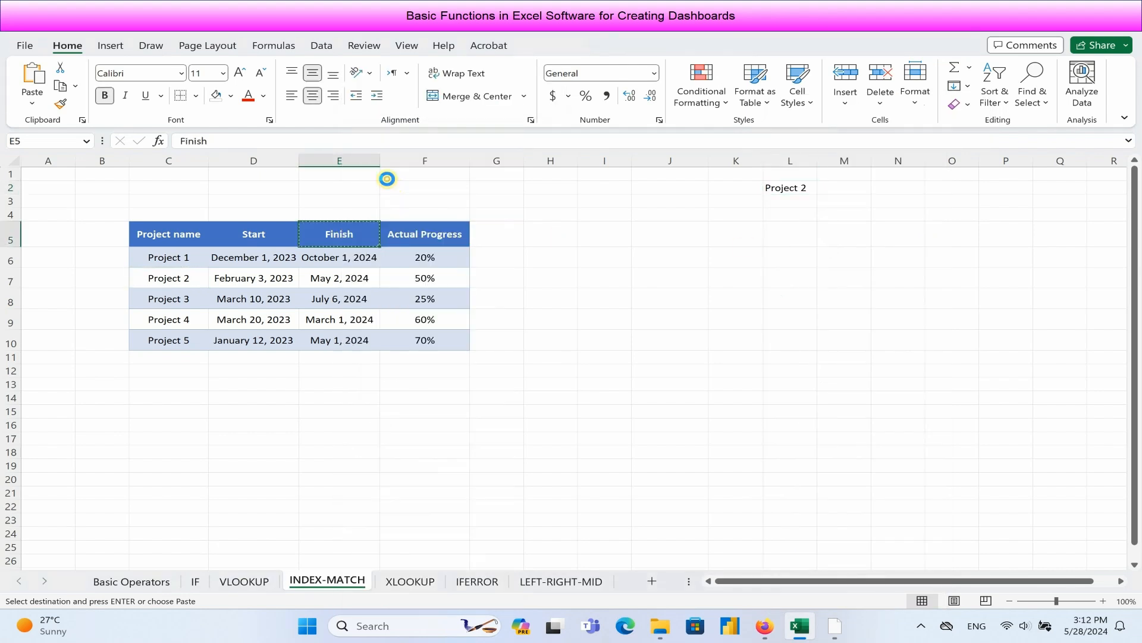
pyautogui.click(780, 203)
pyautogui.rightClick(780, 202)
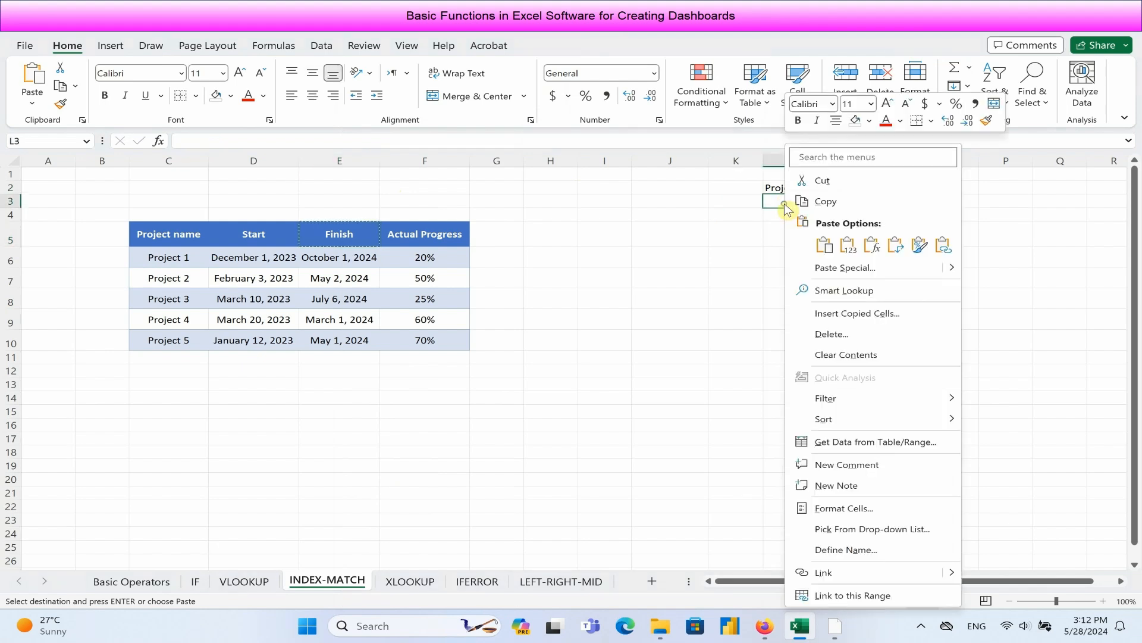
pyautogui.click(847, 245)
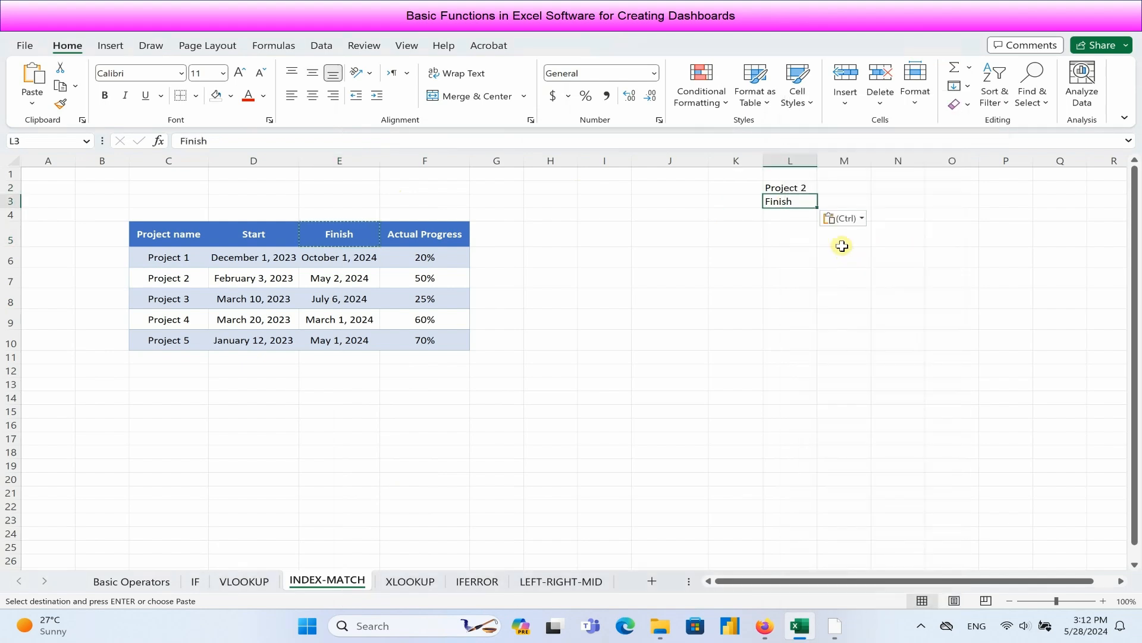
# Step: Enter the formula =INDEX(D6:F10,2,2) in M2 to return the value at row 2, column 2 of the table data
pyautogui.click(838, 188)
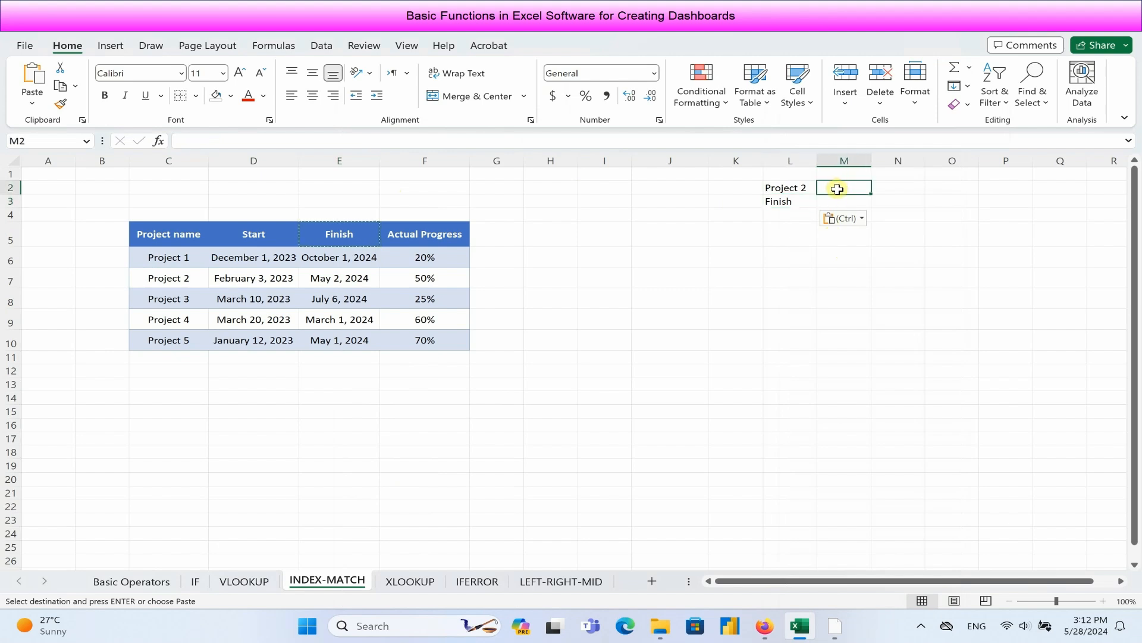
pyautogui.write('=')
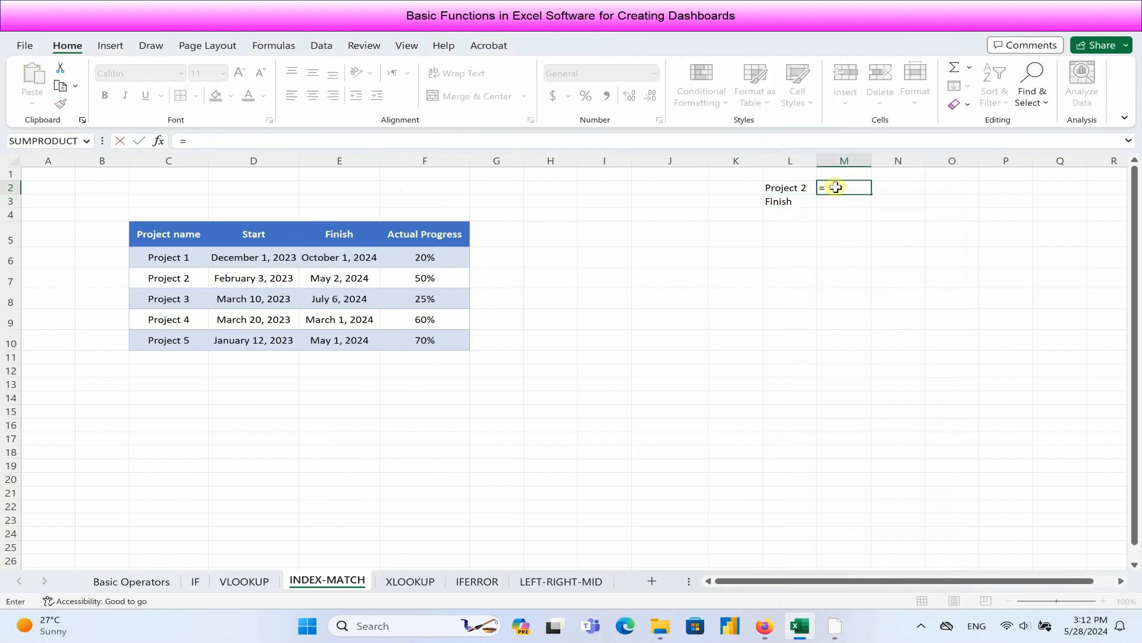
pyautogui.write('i')
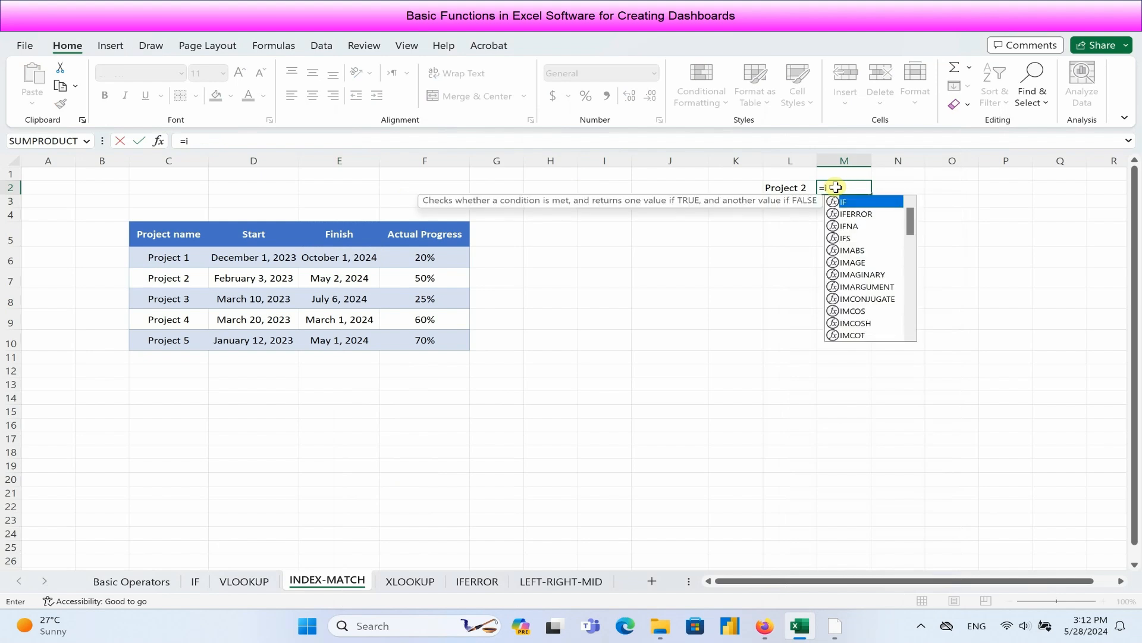
pyautogui.write('n')
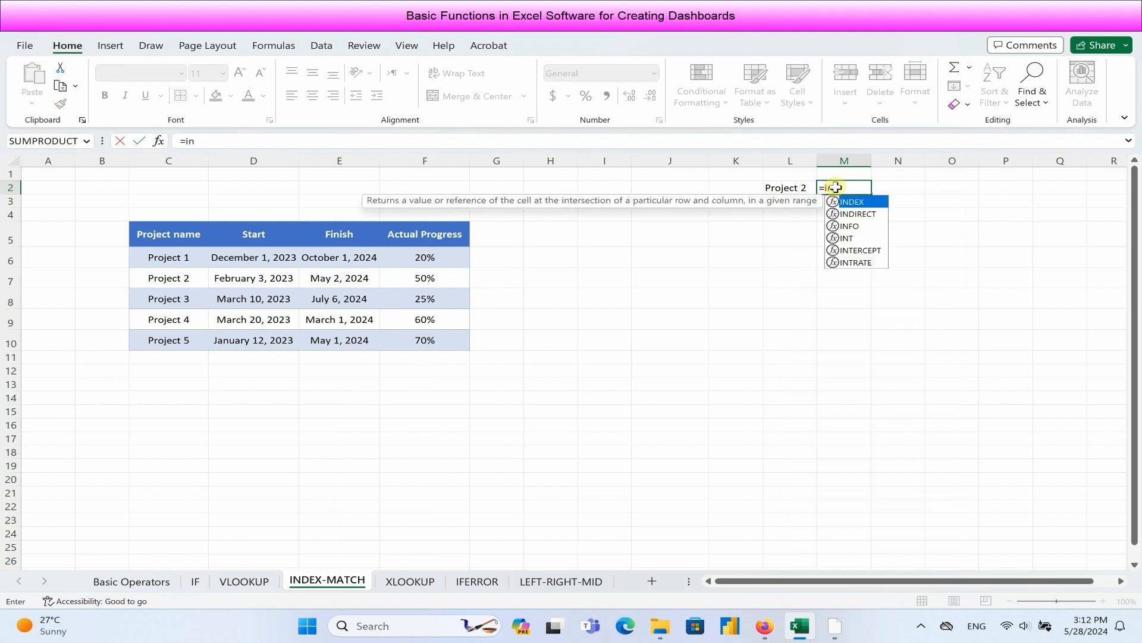
pyautogui.write('de')
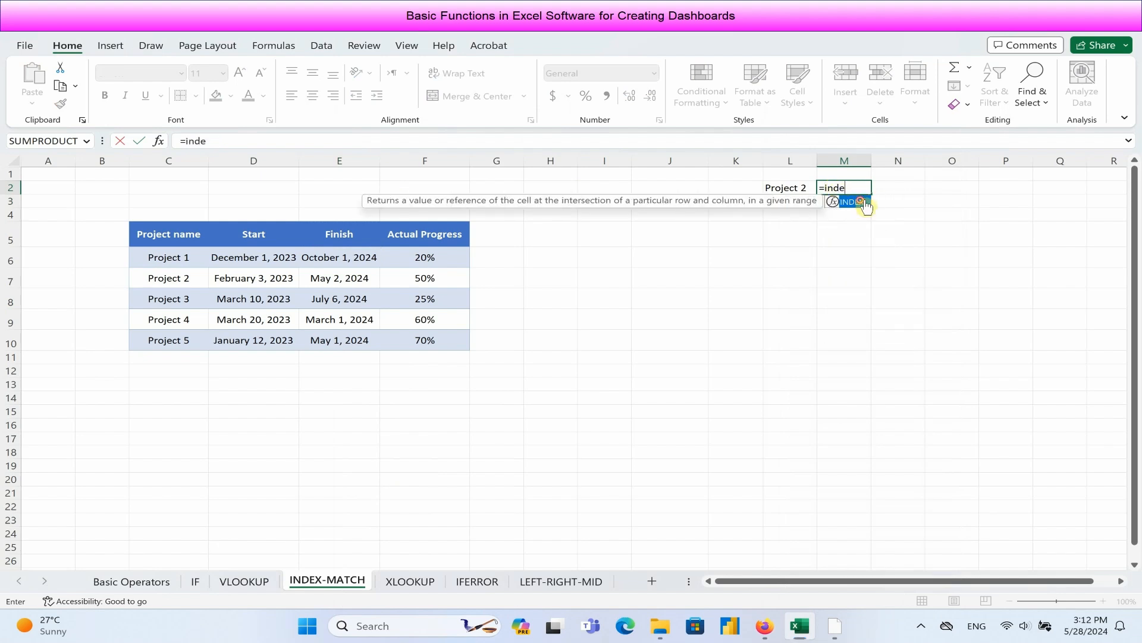
pyautogui.doubleClick(857, 202)
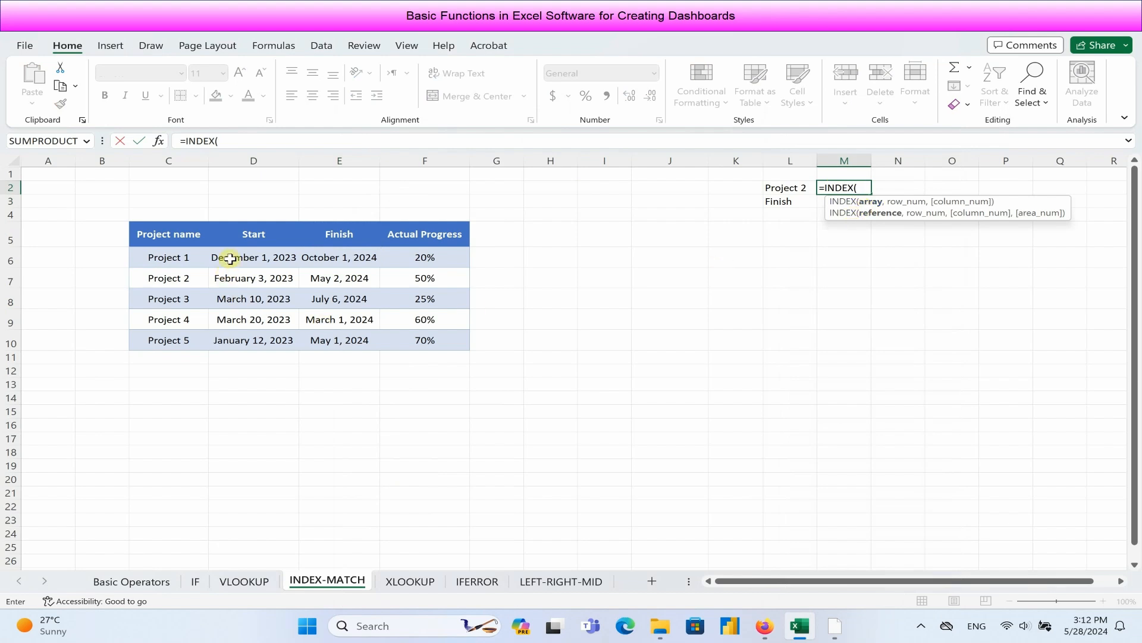
pyautogui.moveTo(230, 259); pyautogui.dragTo(408, 335)
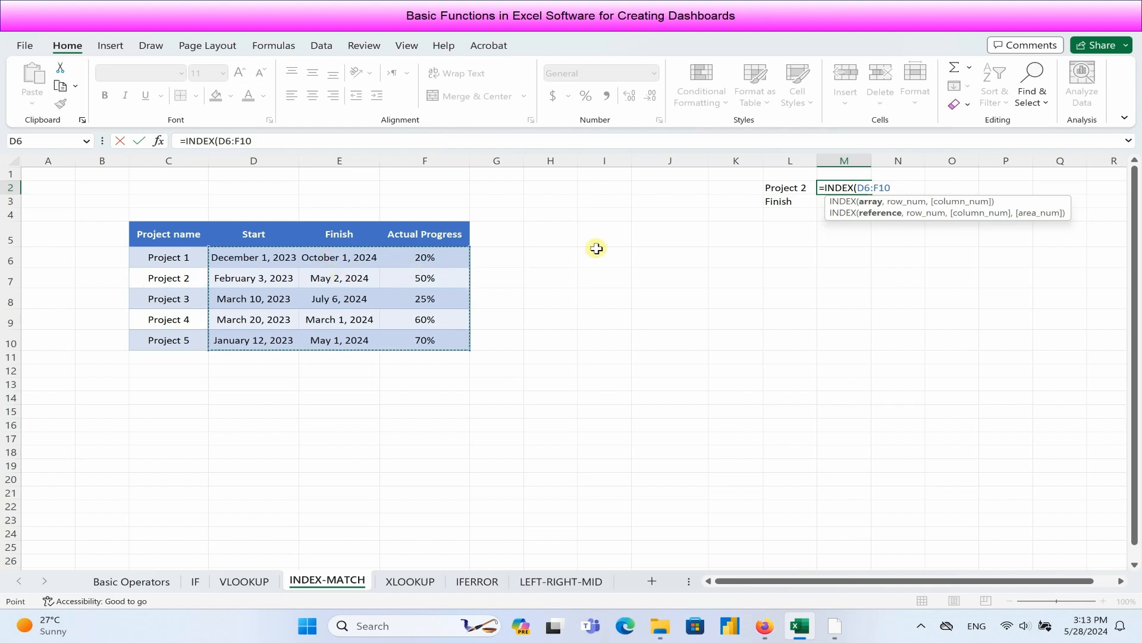
pyautogui.write(',')
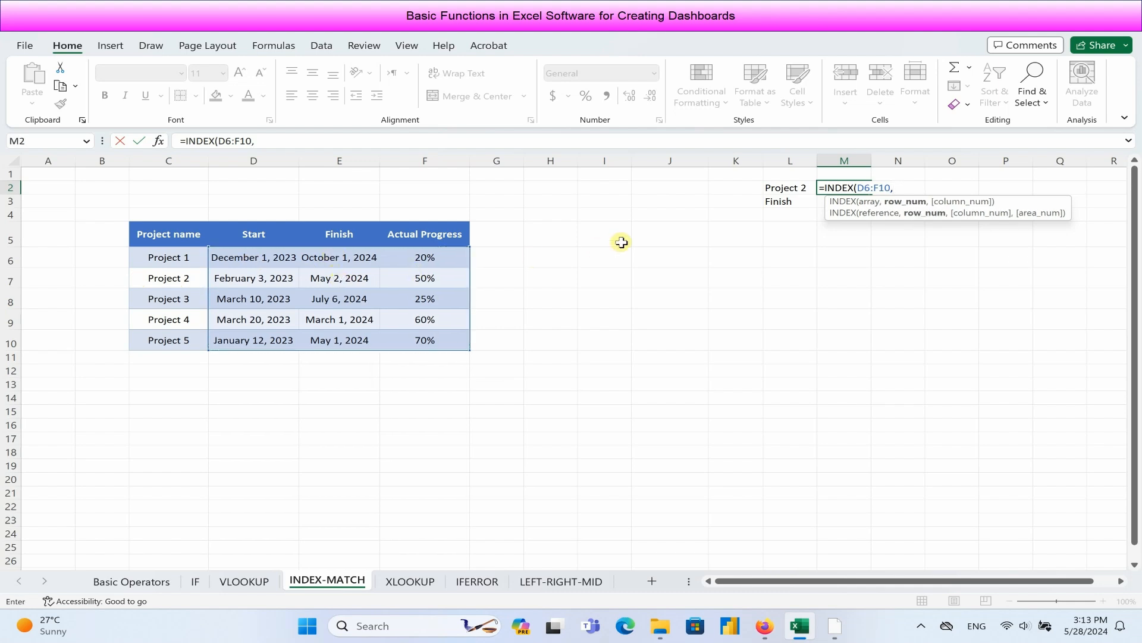
pyautogui.write('2,2')
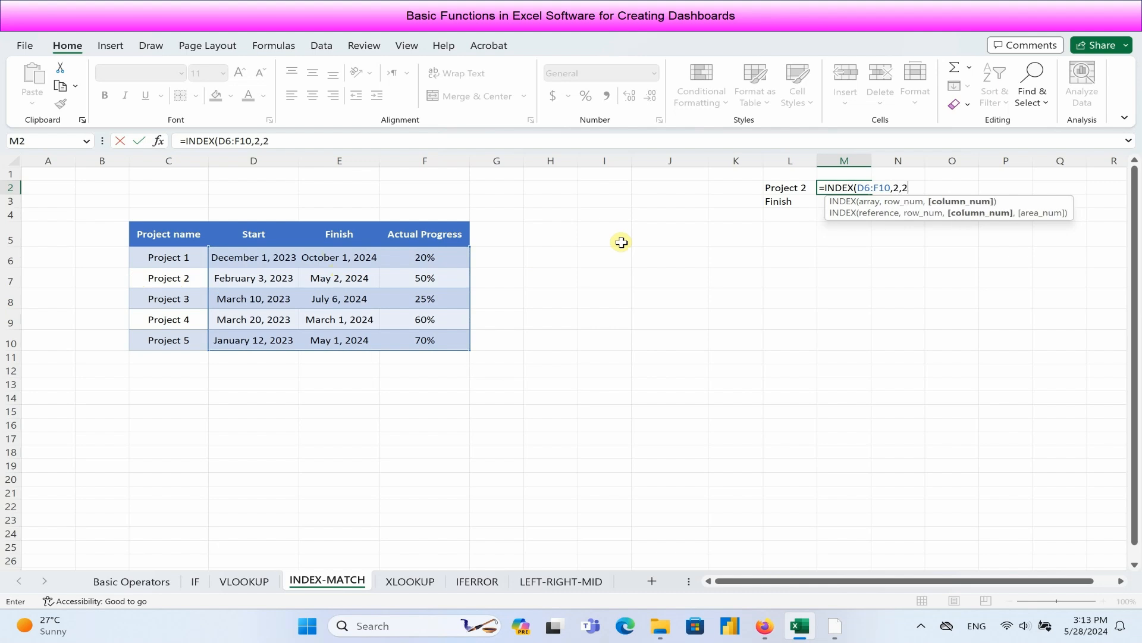
pyautogui.write(')')
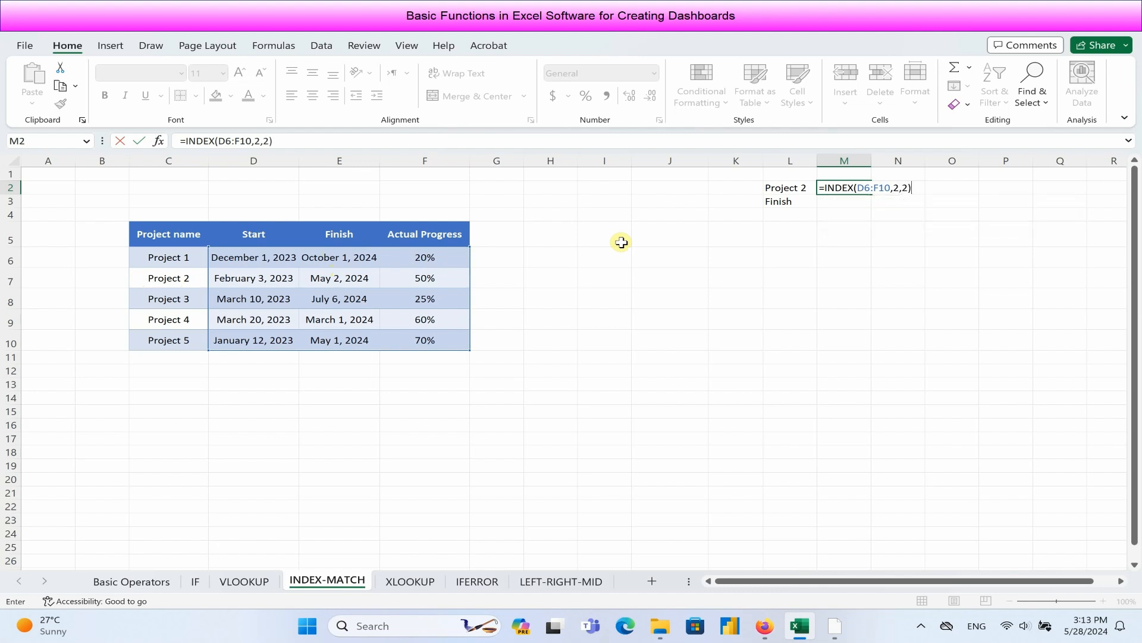
pyautogui.press('Return')
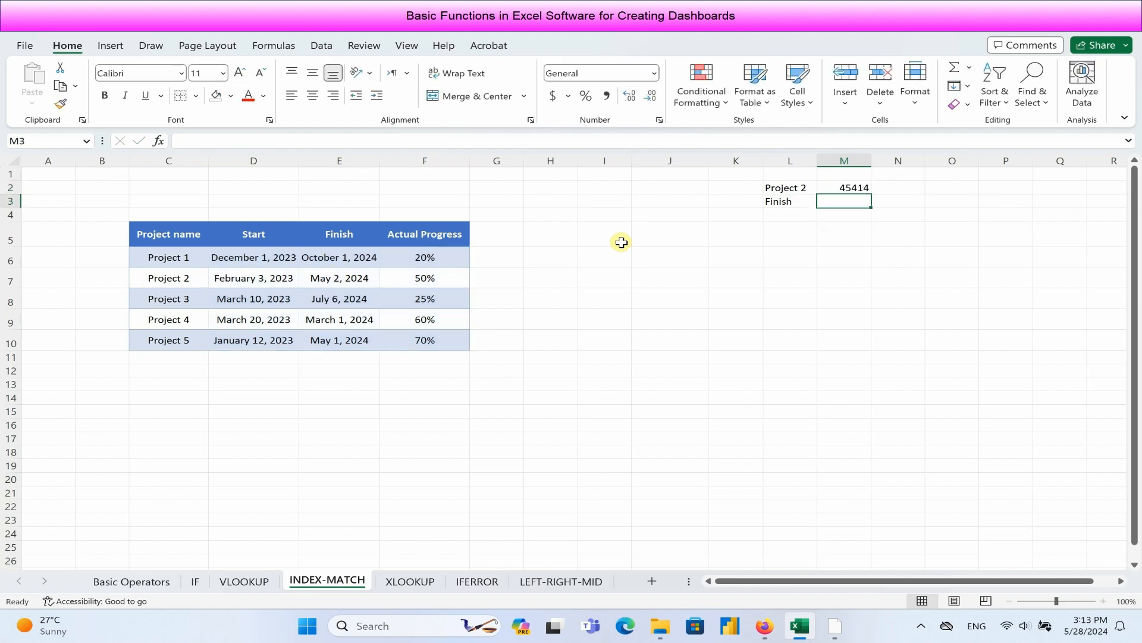
# Step: Format M2 as a Short Date and compare it with the Project 2 finish date in E7
pyautogui.click(860, 187)
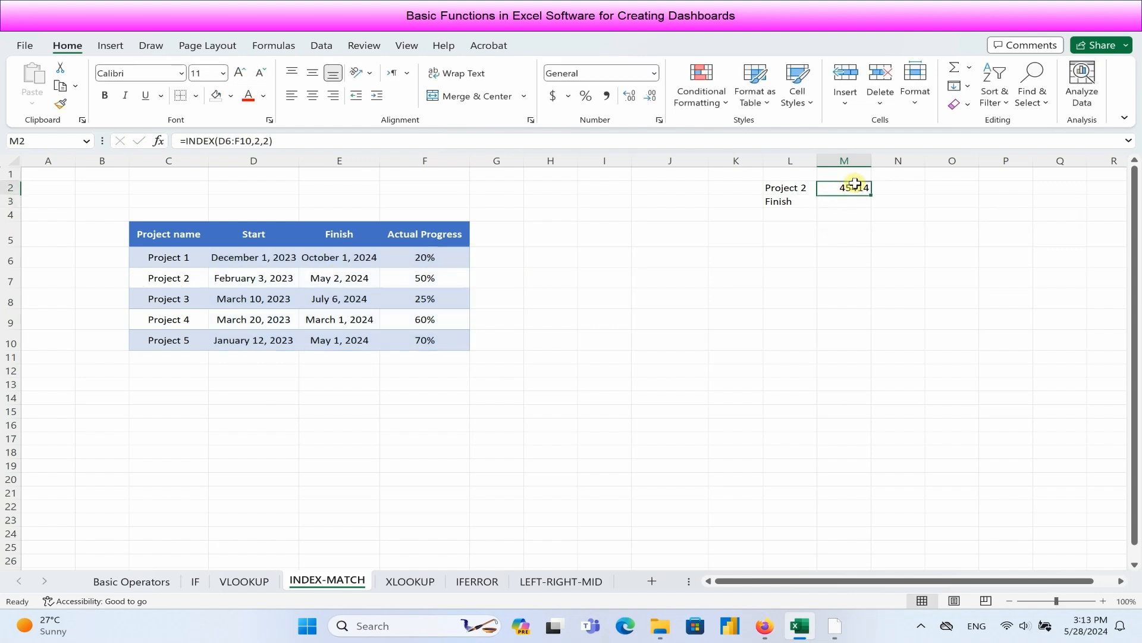
pyautogui.click(657, 71)
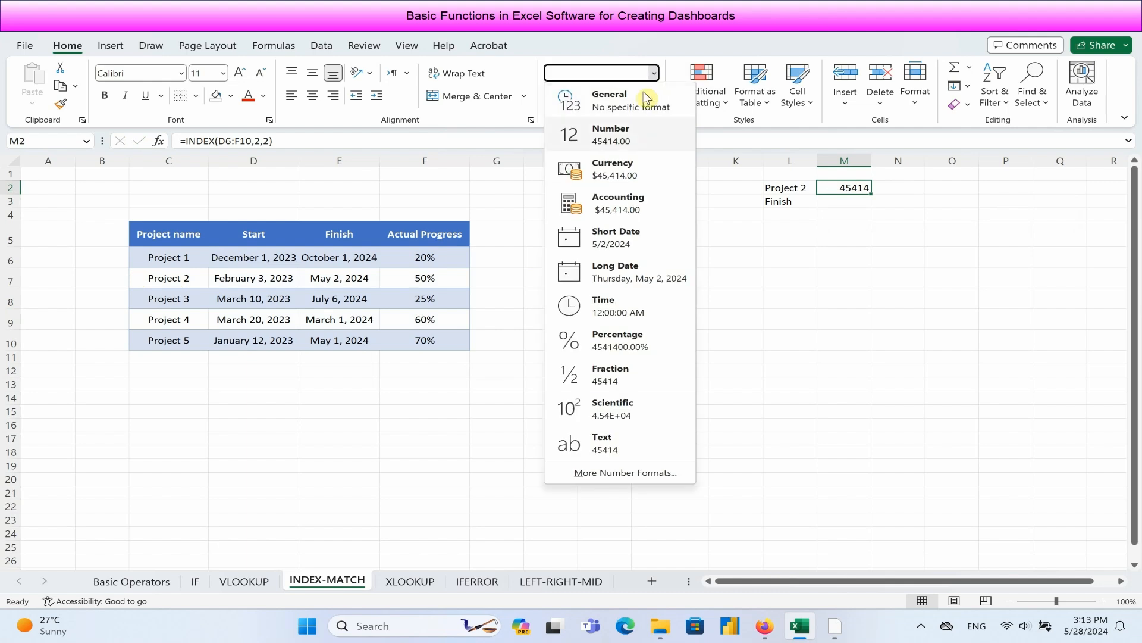
pyautogui.click(625, 238)
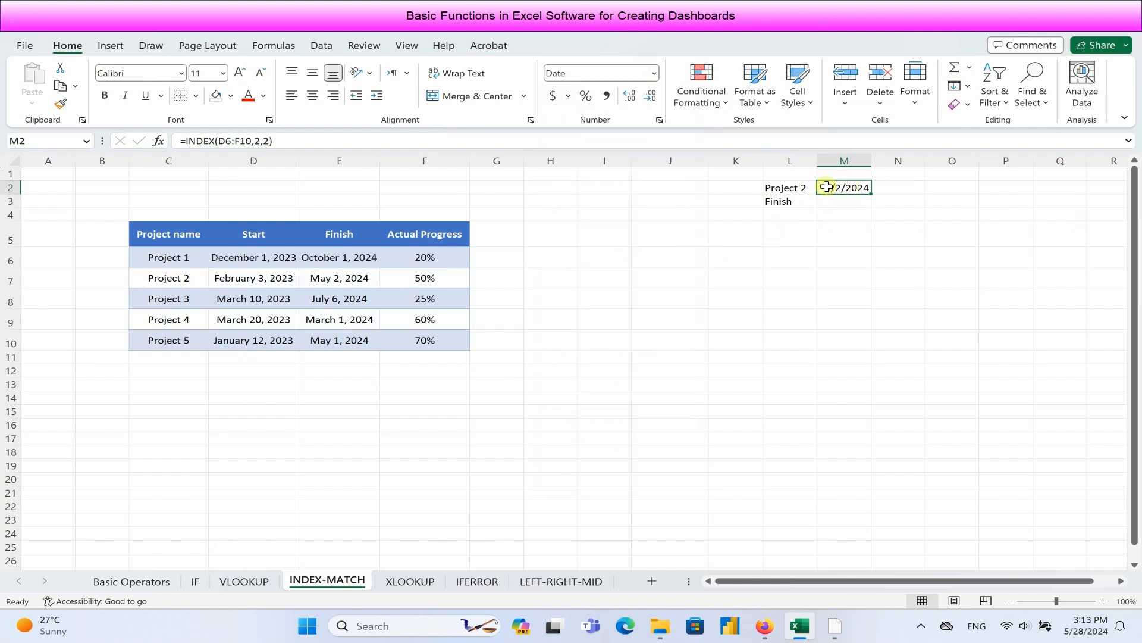
pyautogui.click(346, 281)
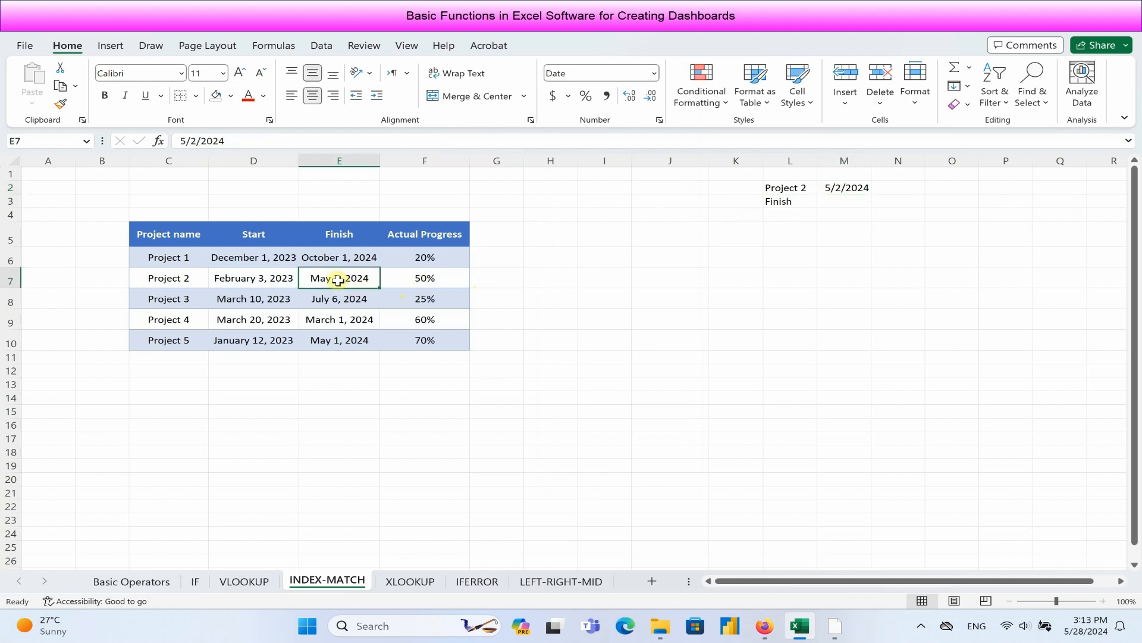
pyautogui.click(840, 189)
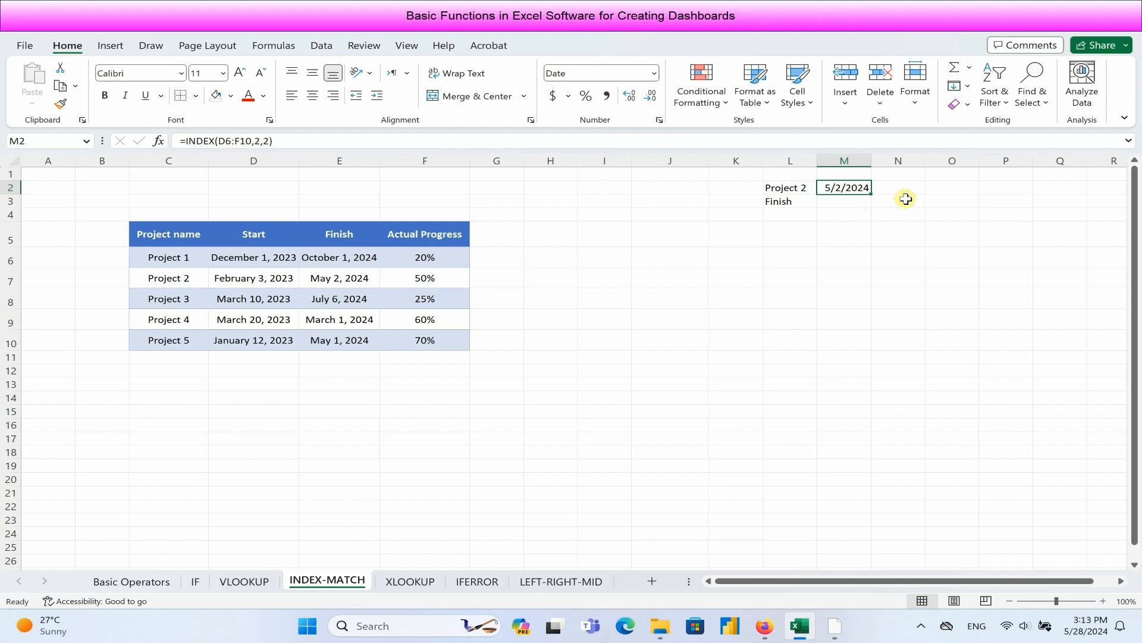
# Step: Enter the exact-match formula =MATCH(L3,D5:F5,0) in M3 to locate the Finish header, and check it against L3
pyautogui.click(844, 205)
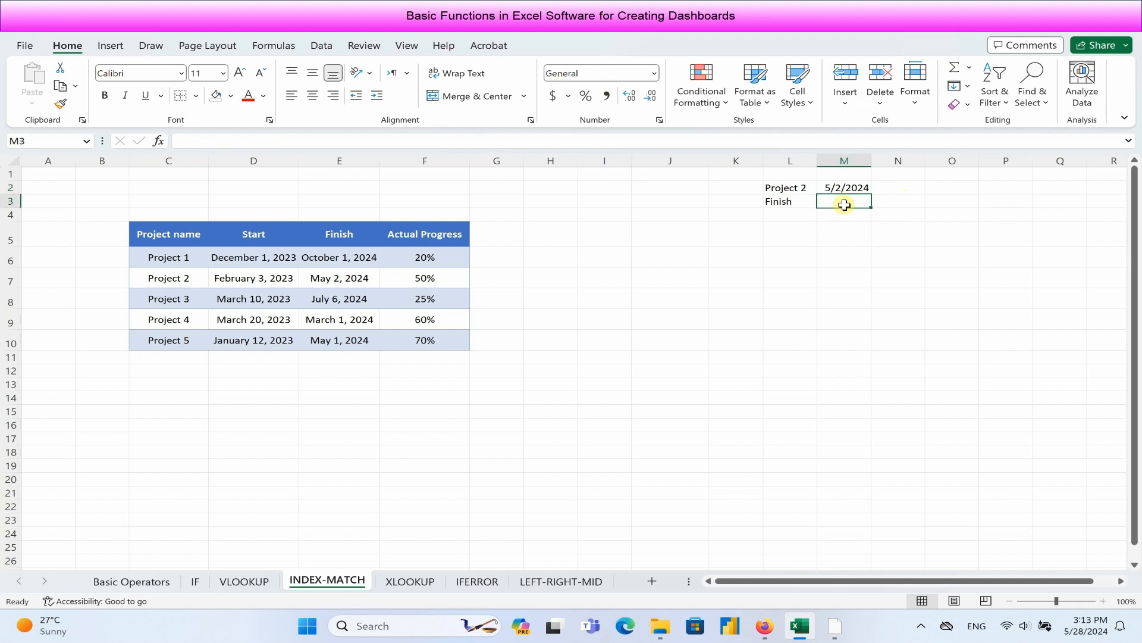
pyautogui.write('=')
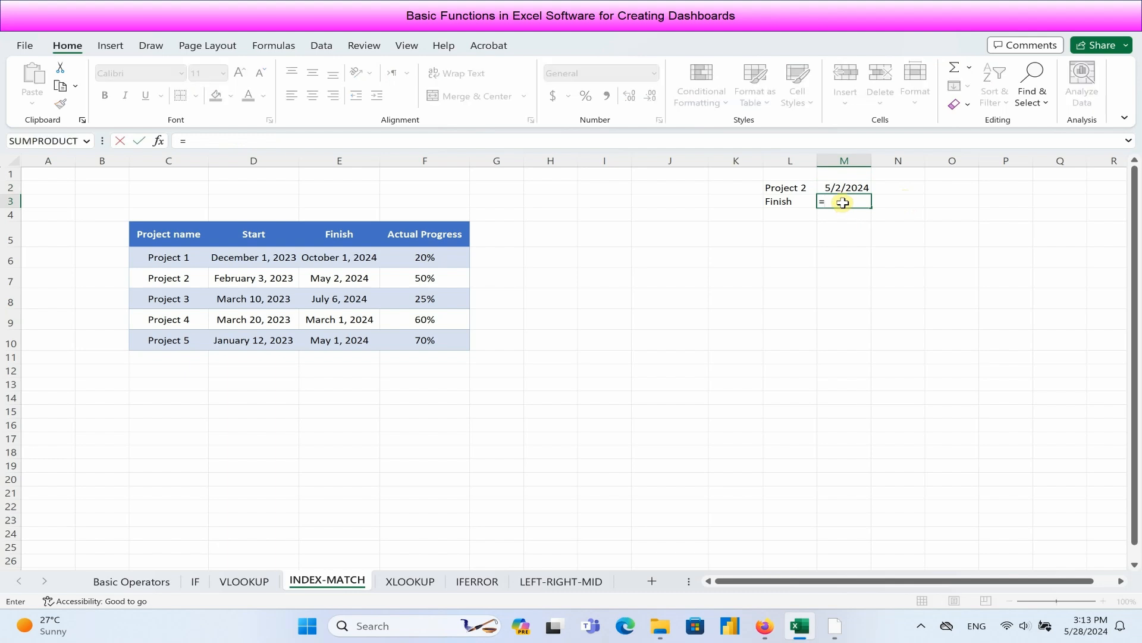
pyautogui.write('mat')
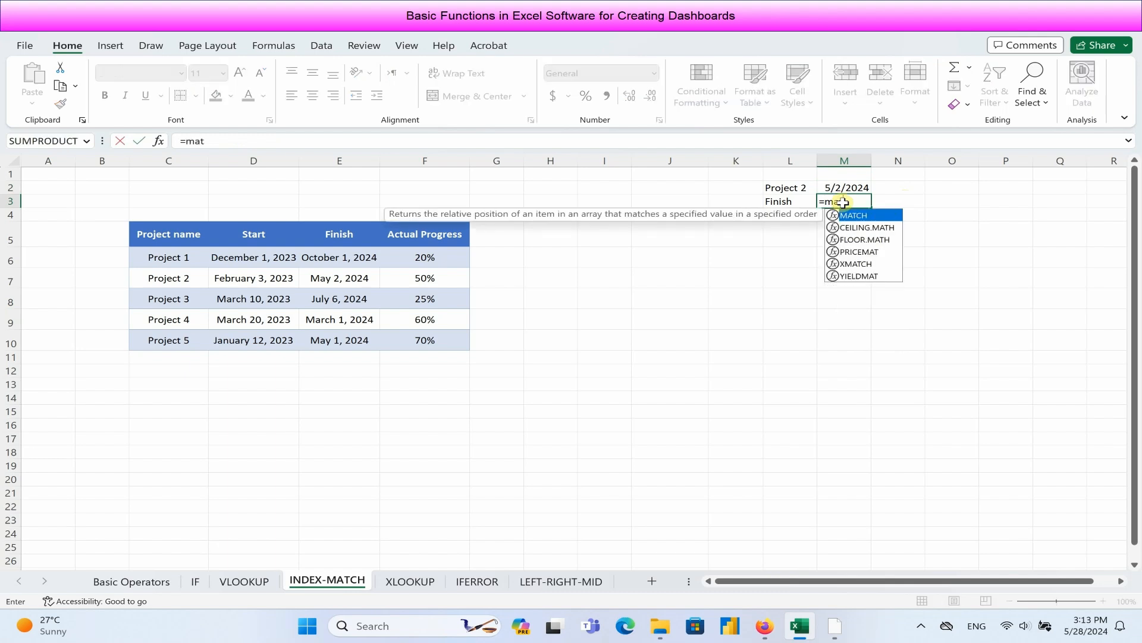
pyautogui.write('c')
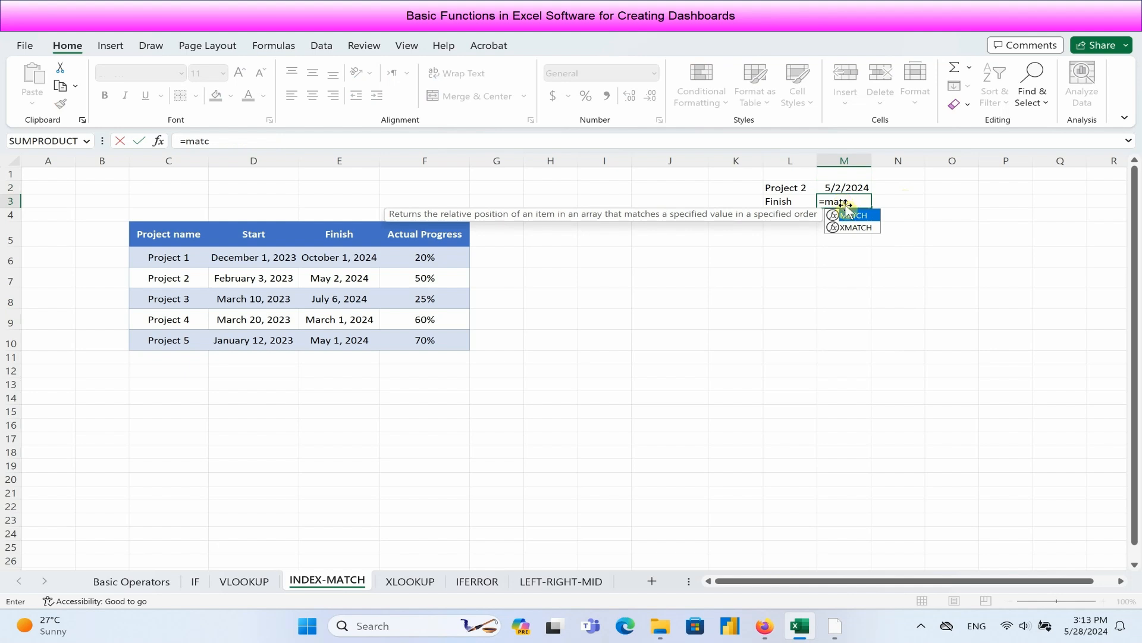
pyautogui.doubleClick(854, 215)
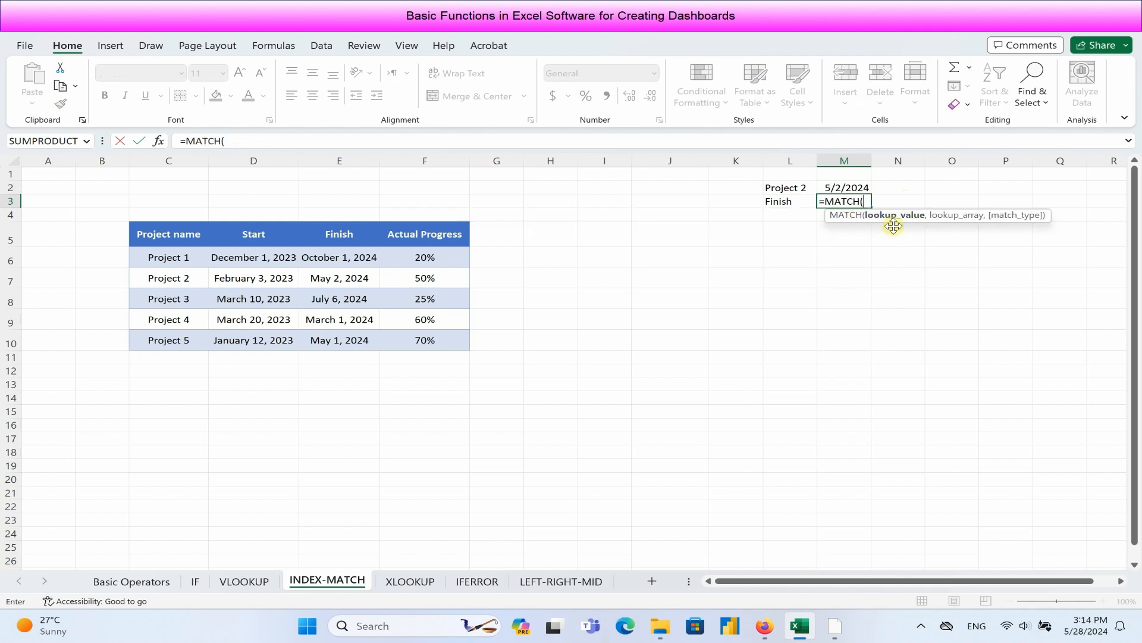
pyautogui.click(784, 203)
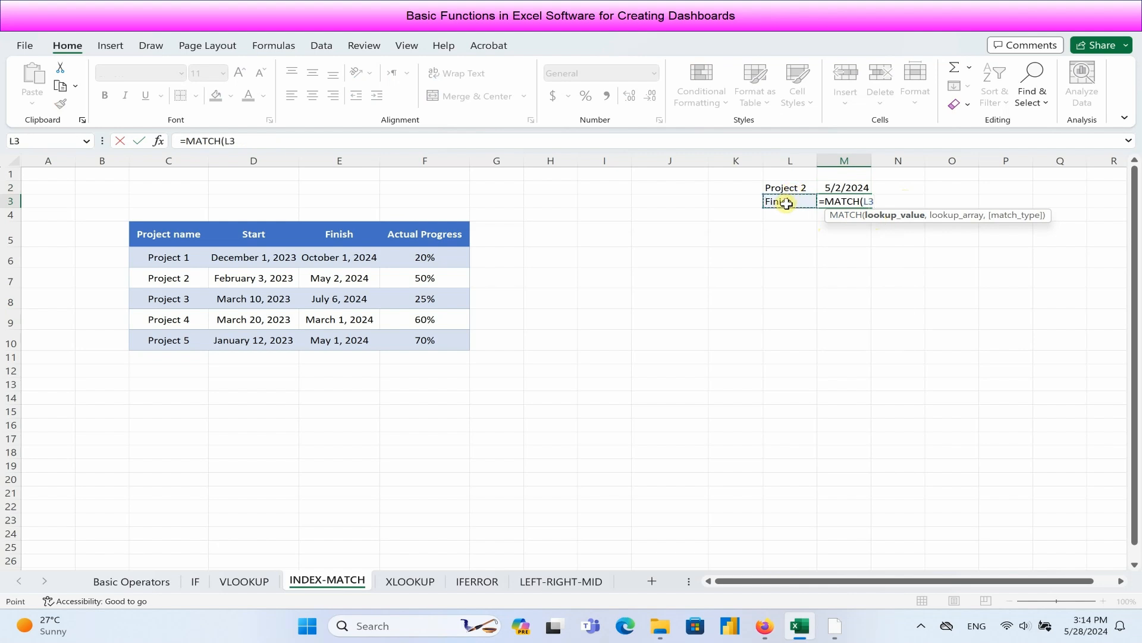
pyautogui.write(',')
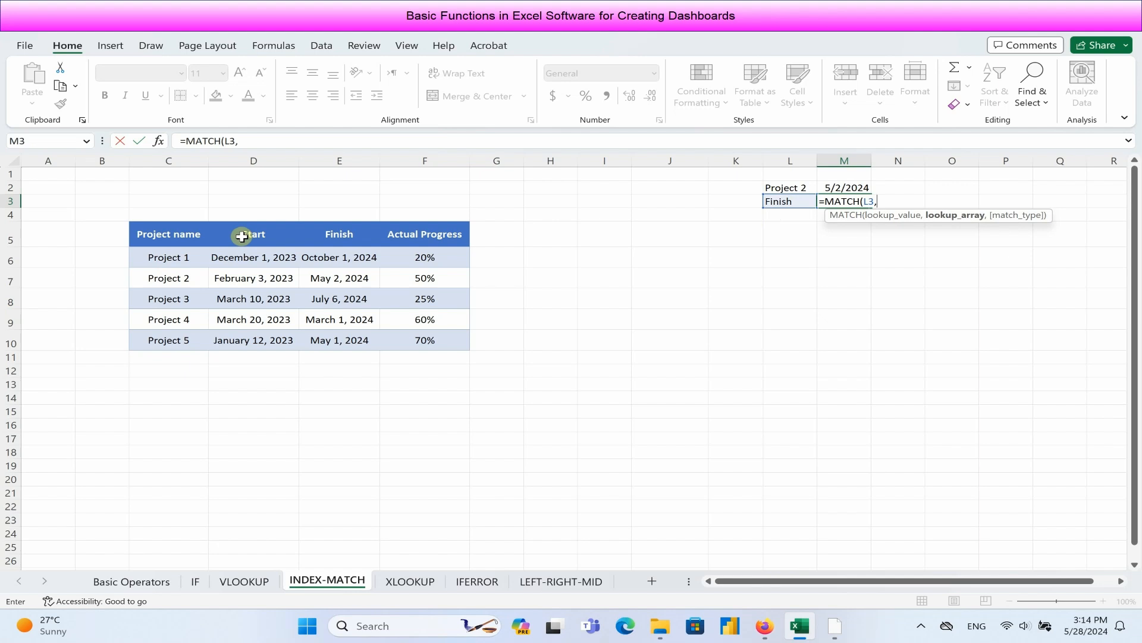
pyautogui.click(237, 236)
pyautogui.moveTo(237, 236); pyautogui.dragTo(400, 232)
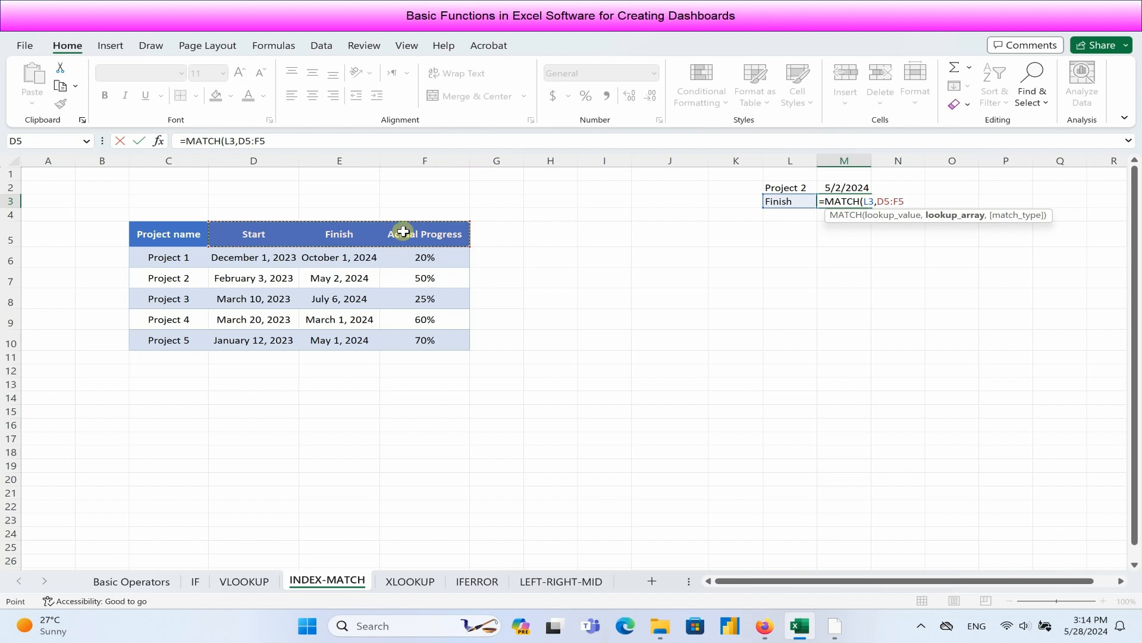
pyautogui.write(',')
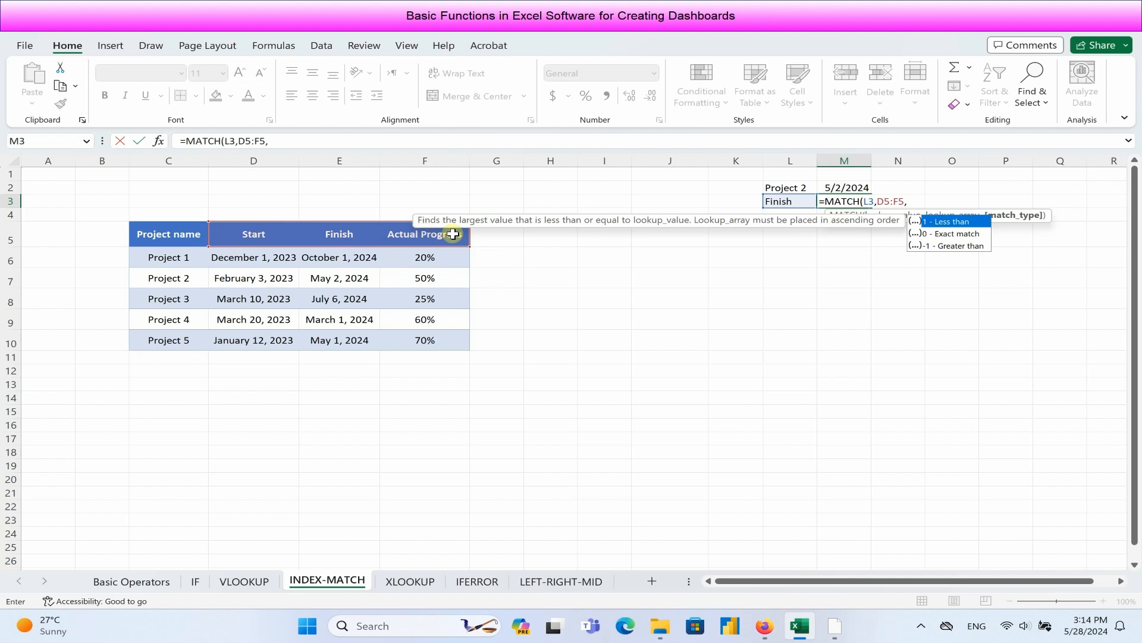
pyautogui.doubleClick(941, 235)
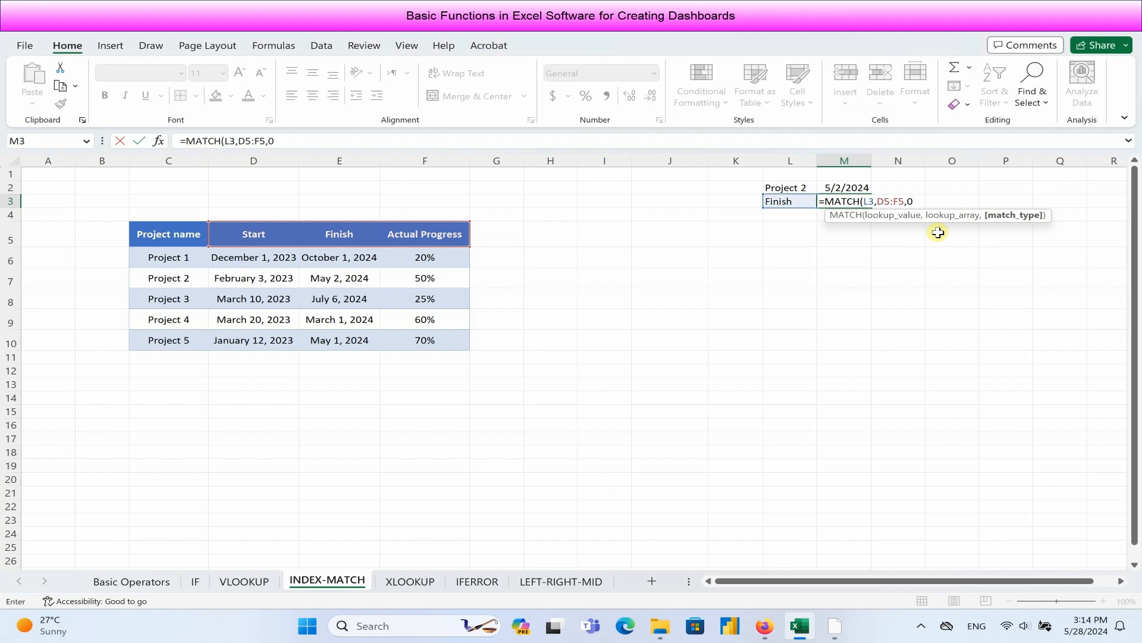
pyautogui.write(')')
pyautogui.press('Return')
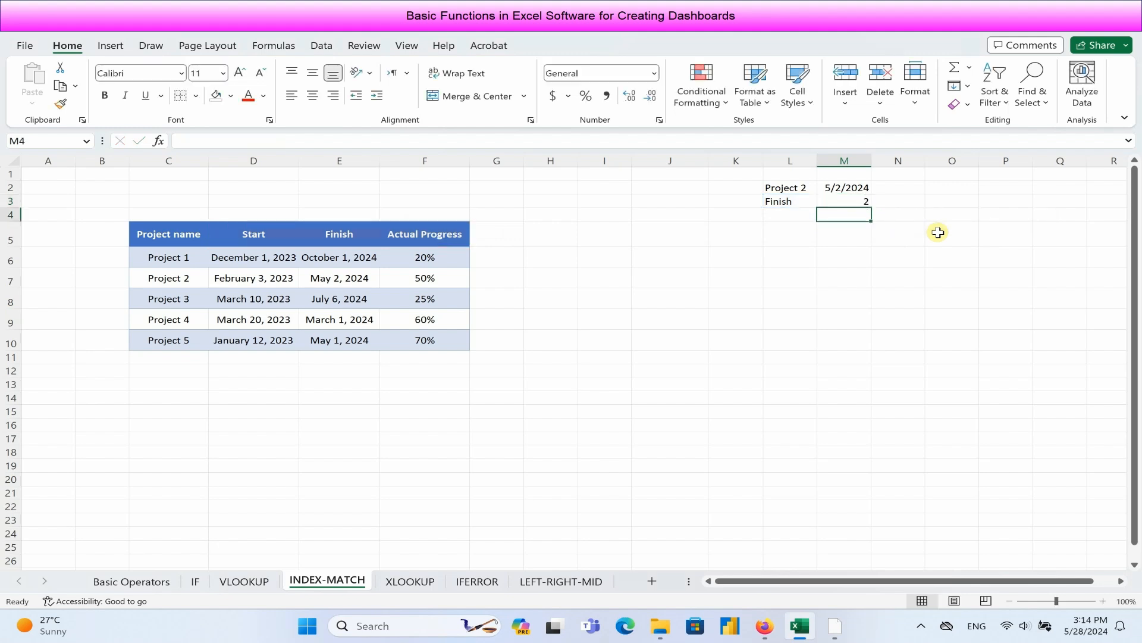
pyautogui.click(782, 202)
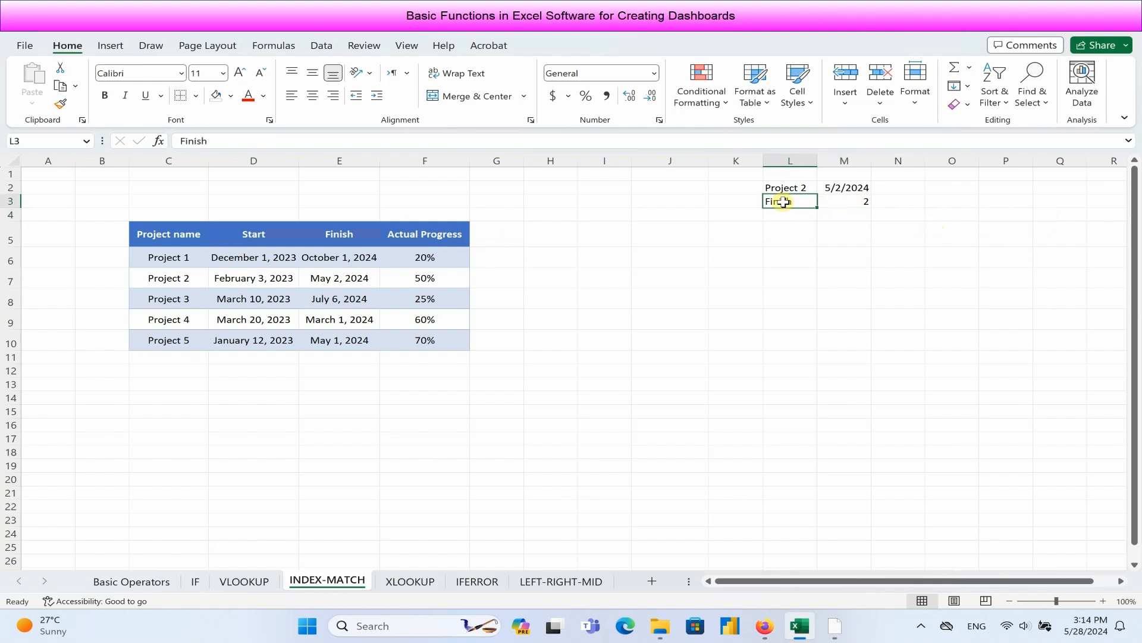
pyautogui.click(862, 201)
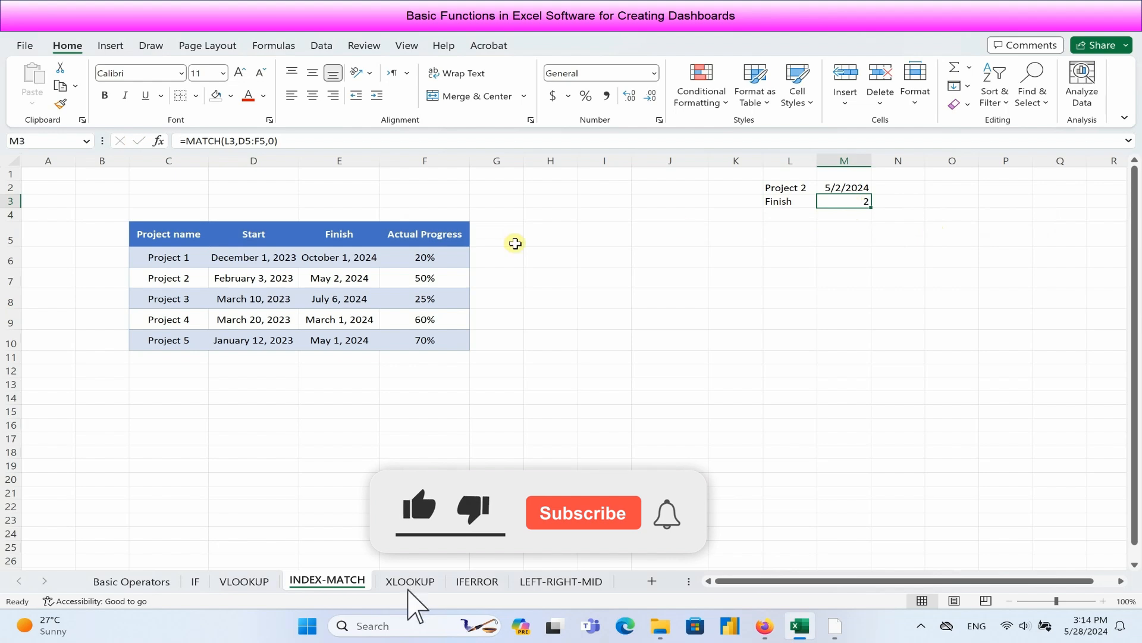
# Step: Enter the exact-match formula =MATCH(L2,C6:C10,0) in M4 to locate the project name, and check it against M3
pyautogui.click(848, 215)
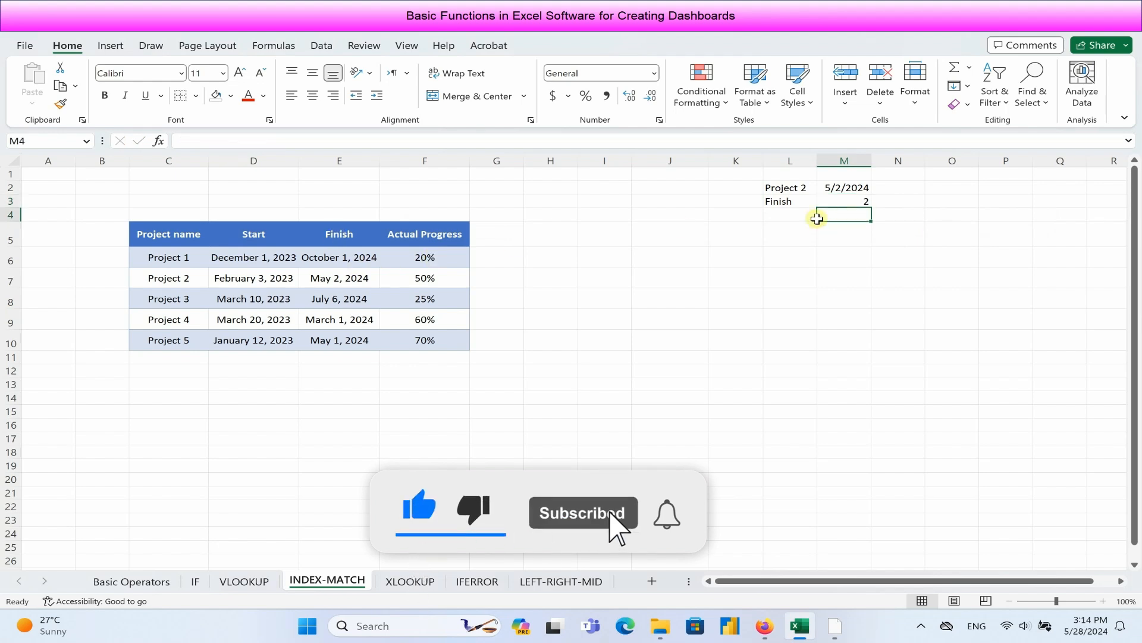
pyautogui.write('=')
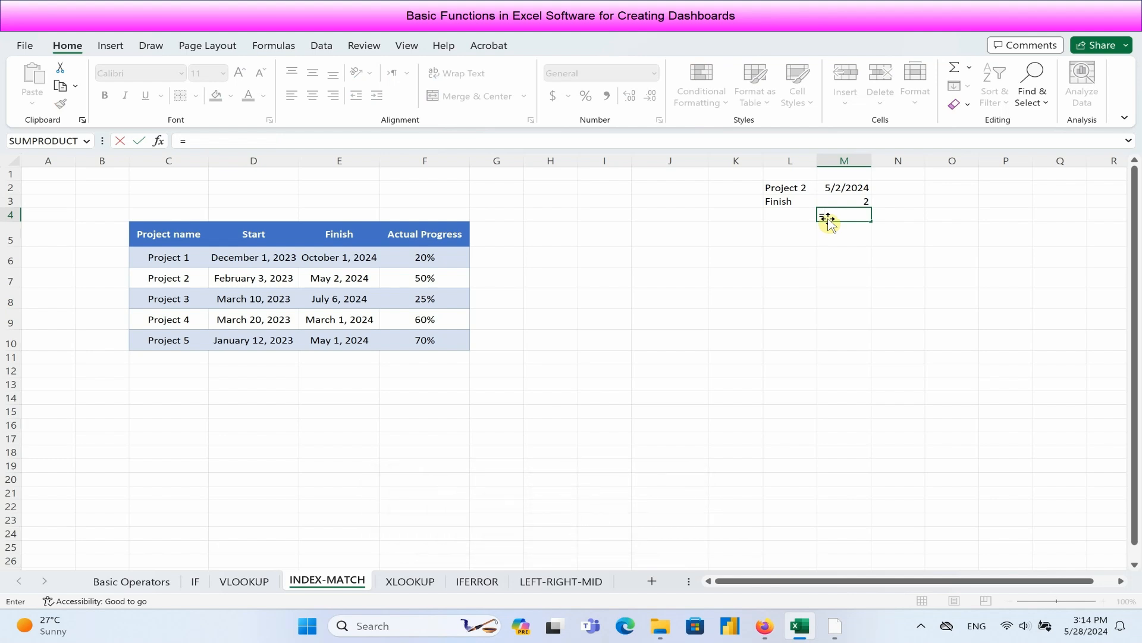
pyautogui.write('mat')
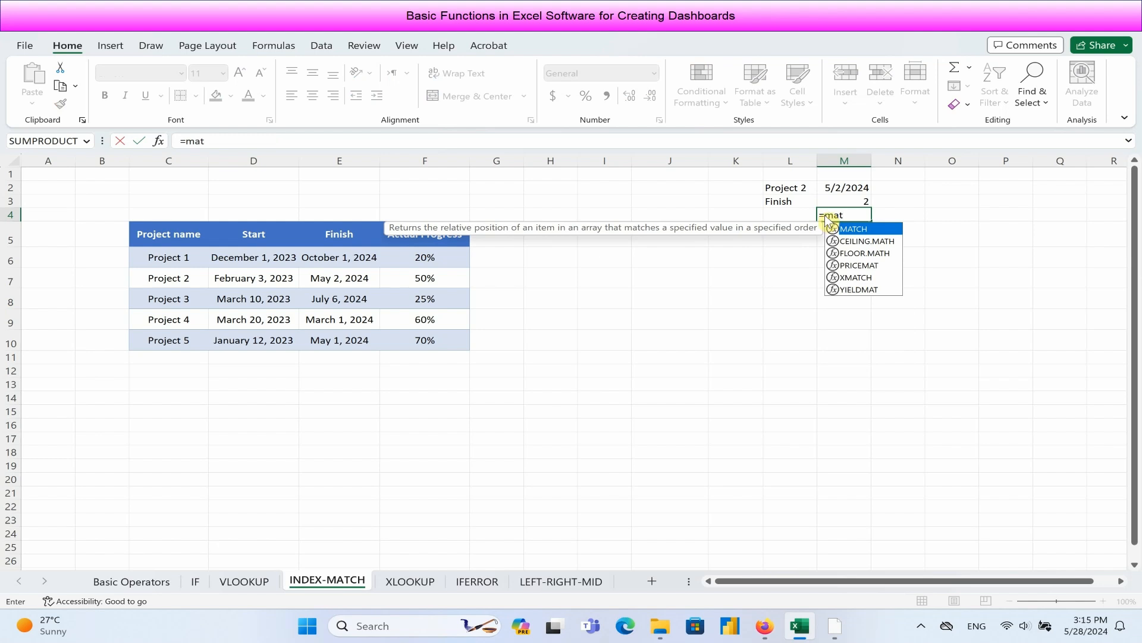
pyautogui.doubleClick(852, 231)
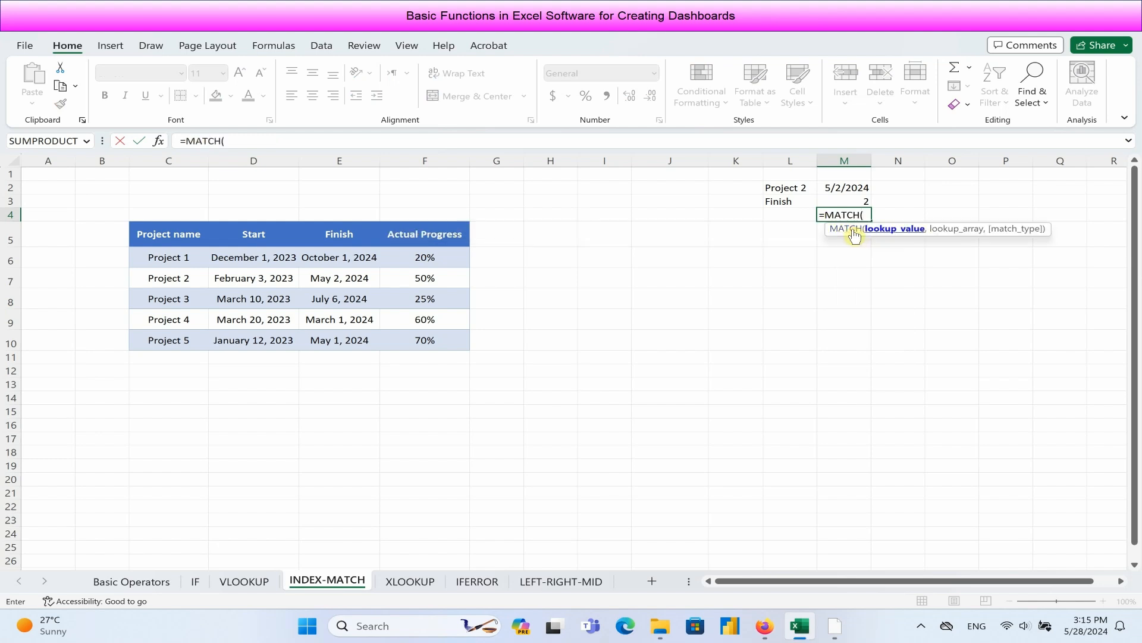
pyautogui.click(797, 189)
pyautogui.write(',')
pyautogui.moveTo(191, 255); pyautogui.dragTo(180, 344)
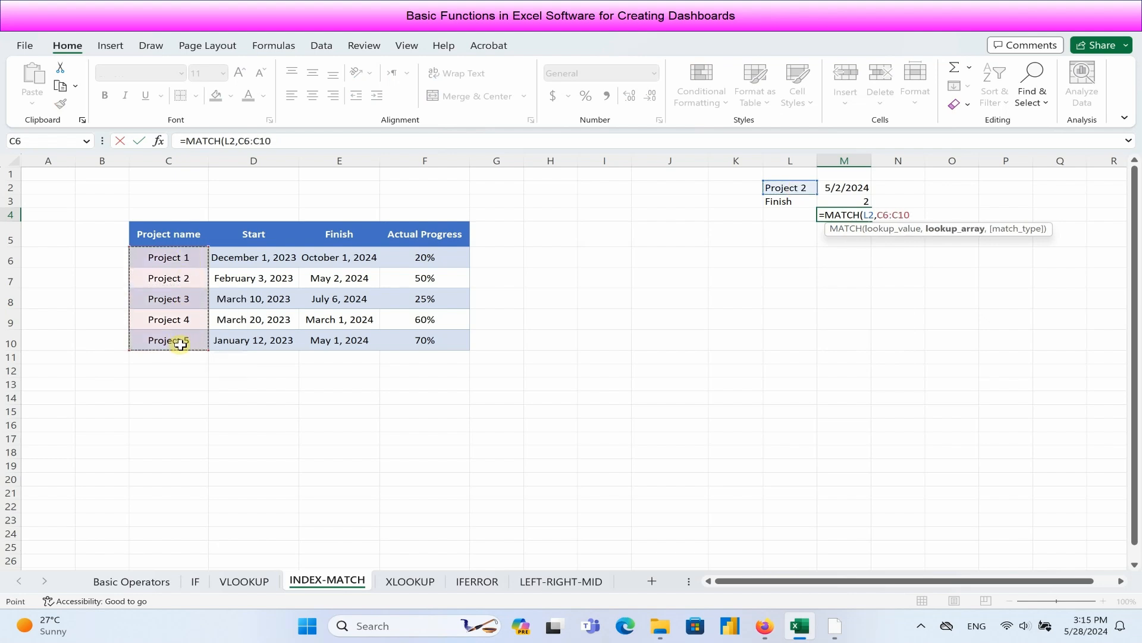
pyautogui.write(',')
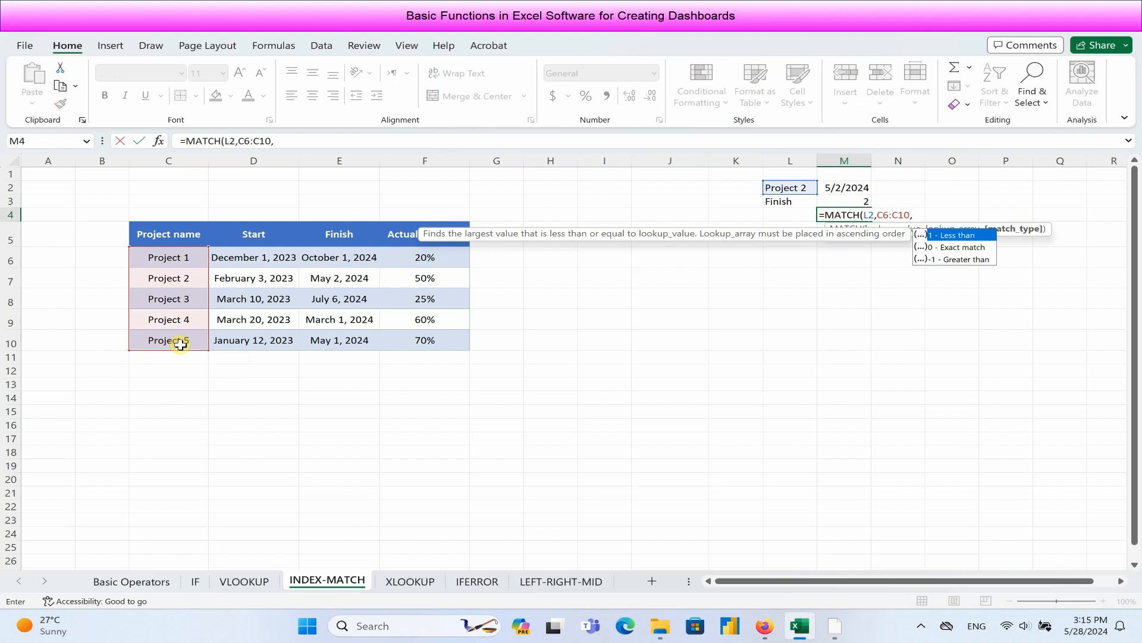
pyautogui.doubleClick(964, 250)
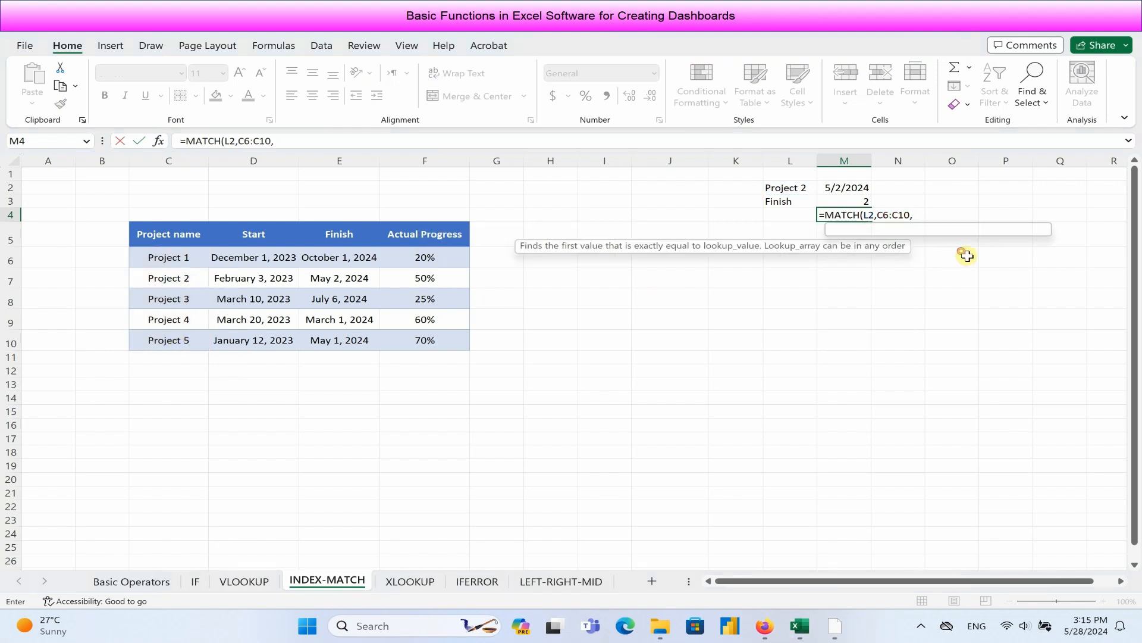
pyautogui.press('Return')
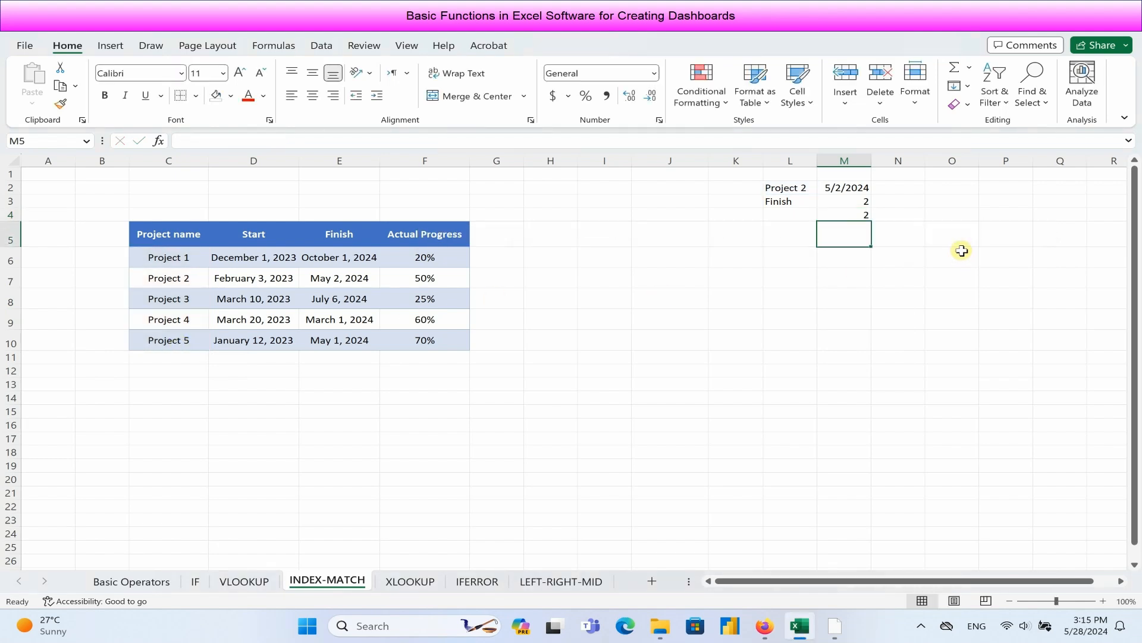
pyautogui.click(852, 215)
pyautogui.click(851, 205)
# Step: Replace the fixed row and column numbers in M2's INDEX formula with references to the MATCH cells, giving =INDEX(D6:F10,M4,M3)
pyautogui.click(839, 188)
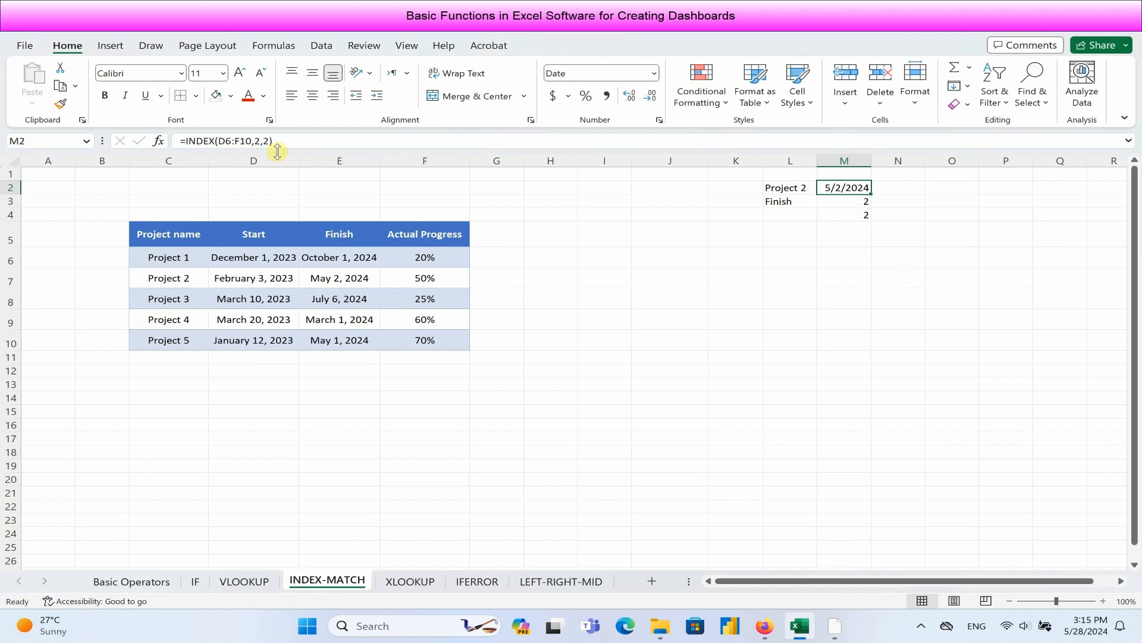
pyautogui.click(255, 141)
pyautogui.click(265, 143)
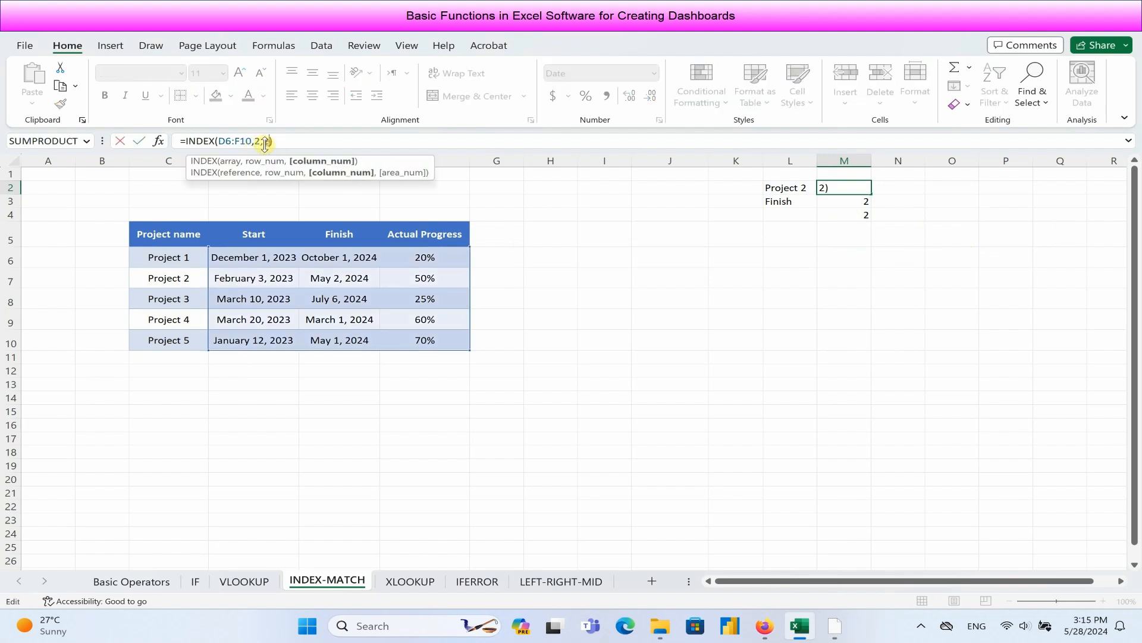
pyautogui.press('BackSpace')
pyautogui.press('BackSpace')
pyautogui.press('BackSpace')
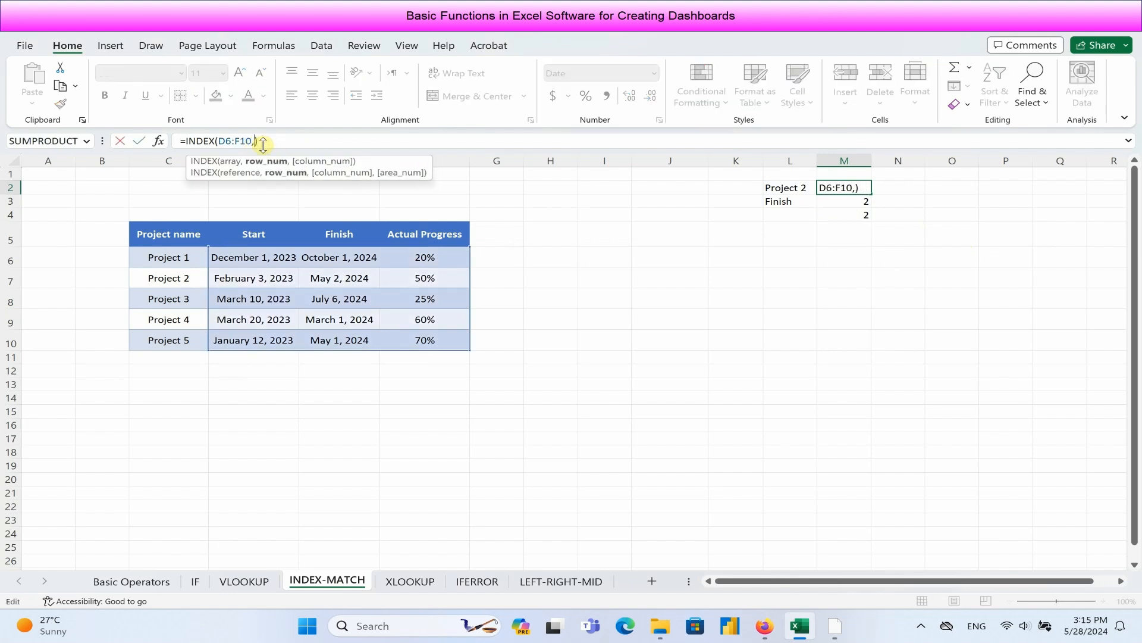
pyautogui.click(854, 216)
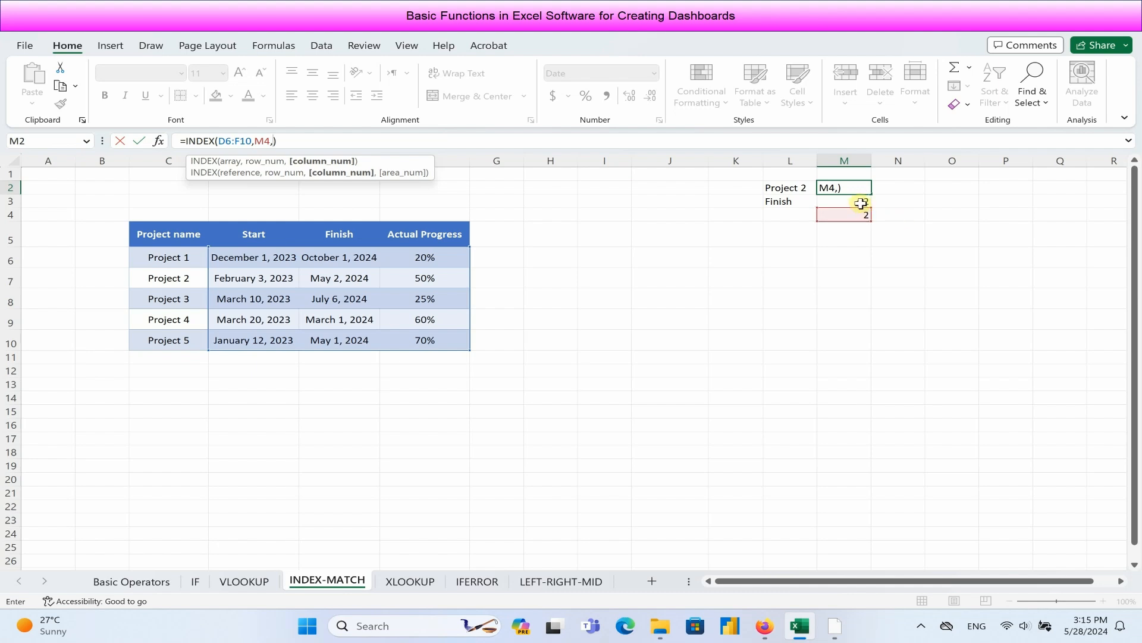
pyautogui.click(862, 204)
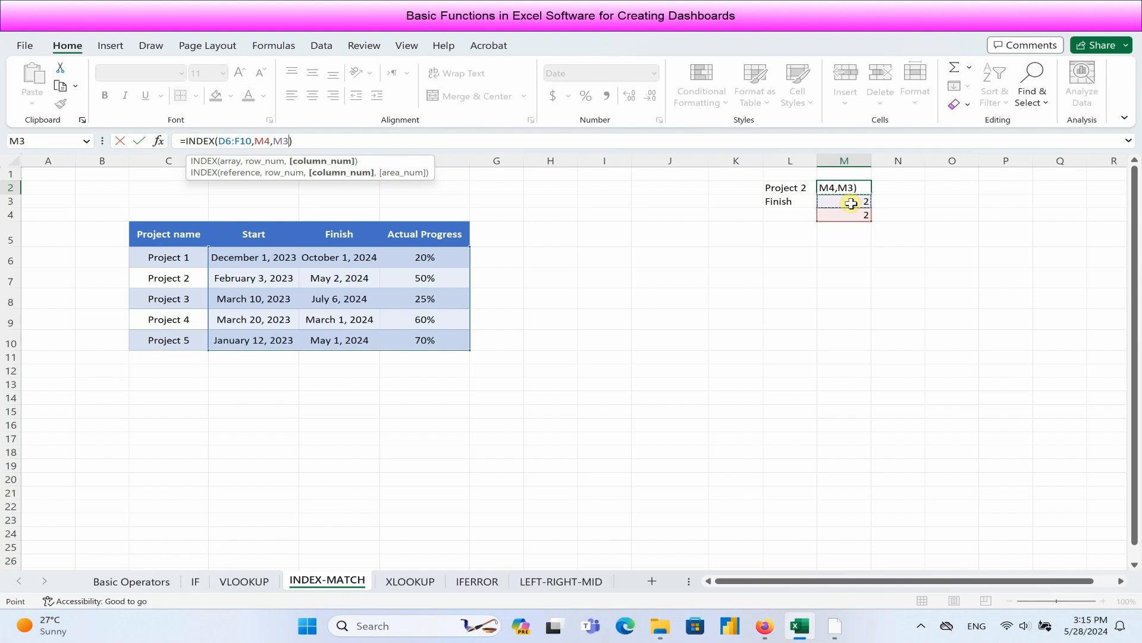
pyautogui.press('Return')
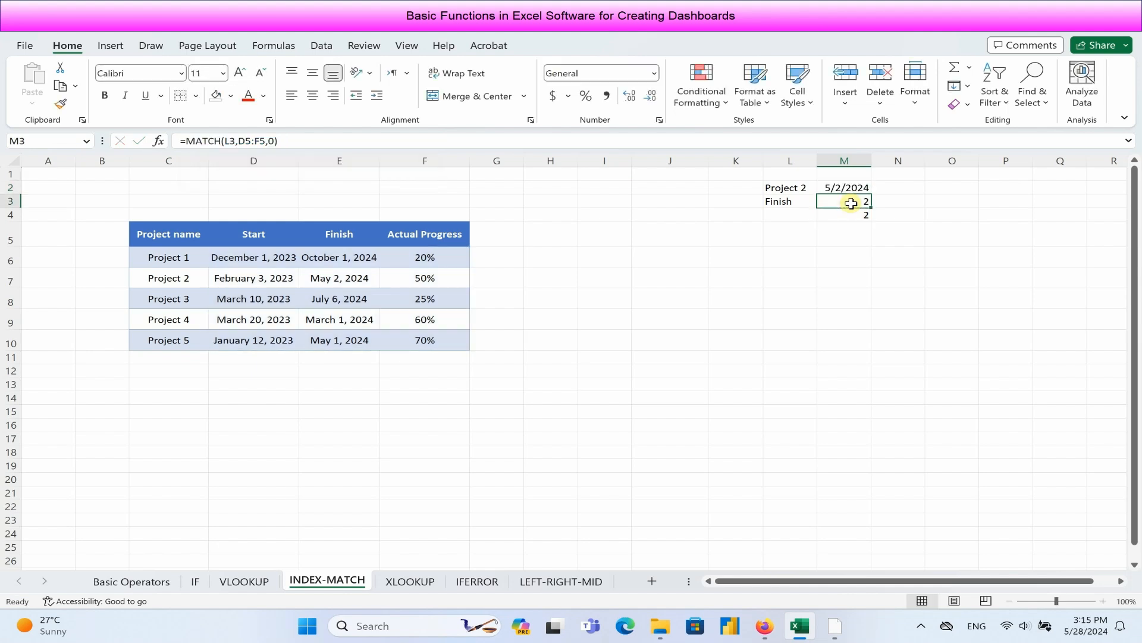
pyautogui.click(821, 187)
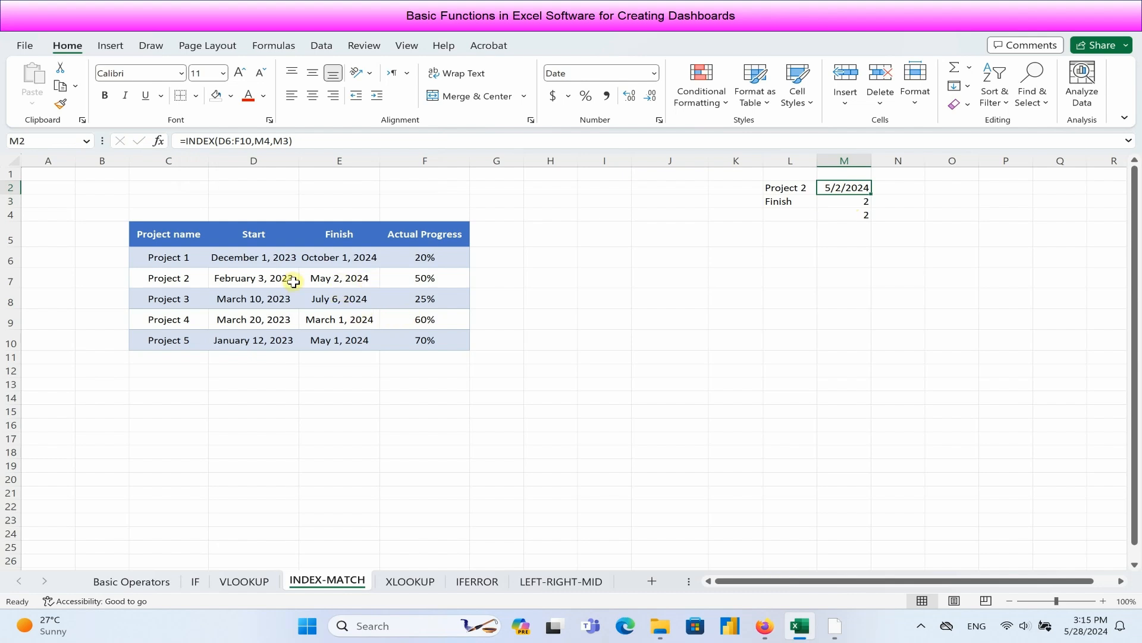
# Step: Change the lookup project name in L2 to Project 3
pyautogui.click(796, 187)
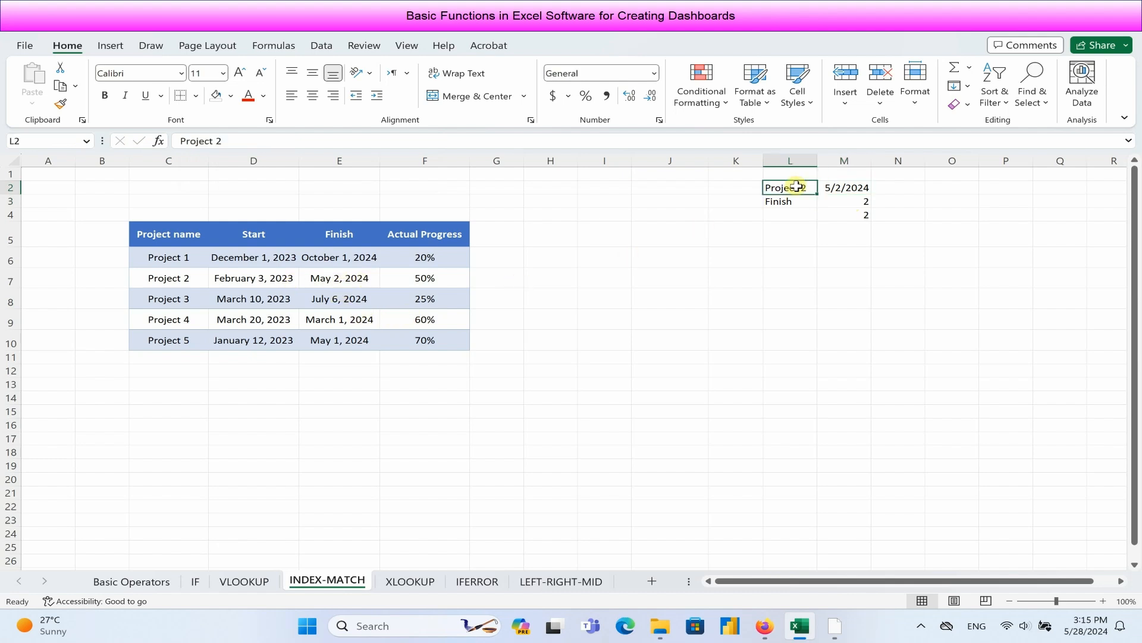
pyautogui.doubleClick(800, 187)
pyautogui.doubleClick(806, 186)
pyautogui.write('3')
pyautogui.press('Return')
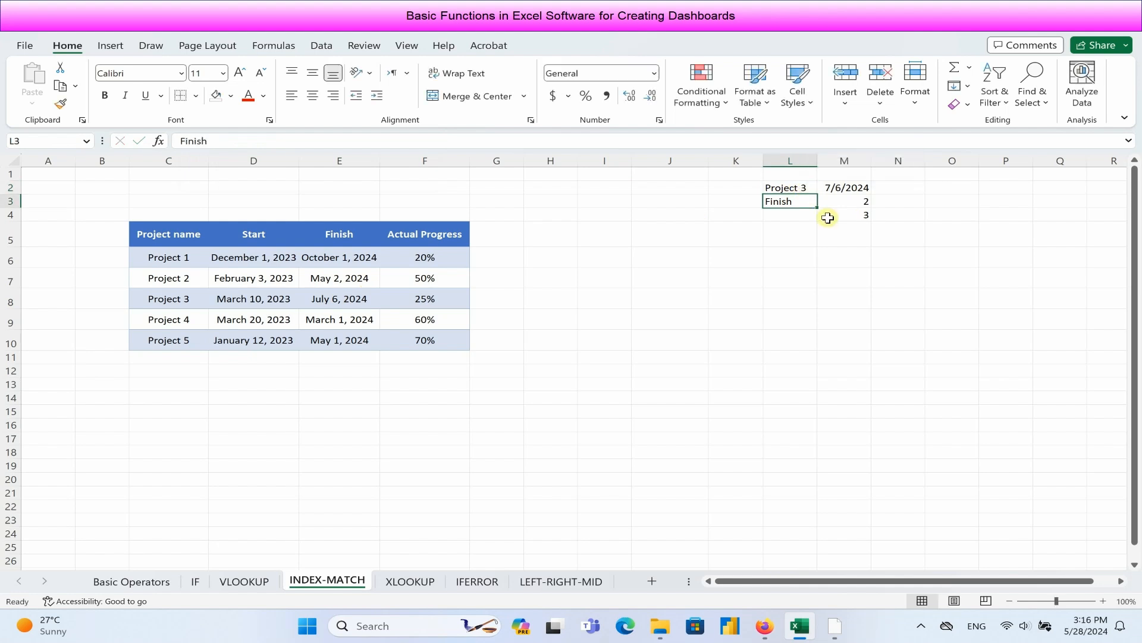
pyautogui.click(803, 188)
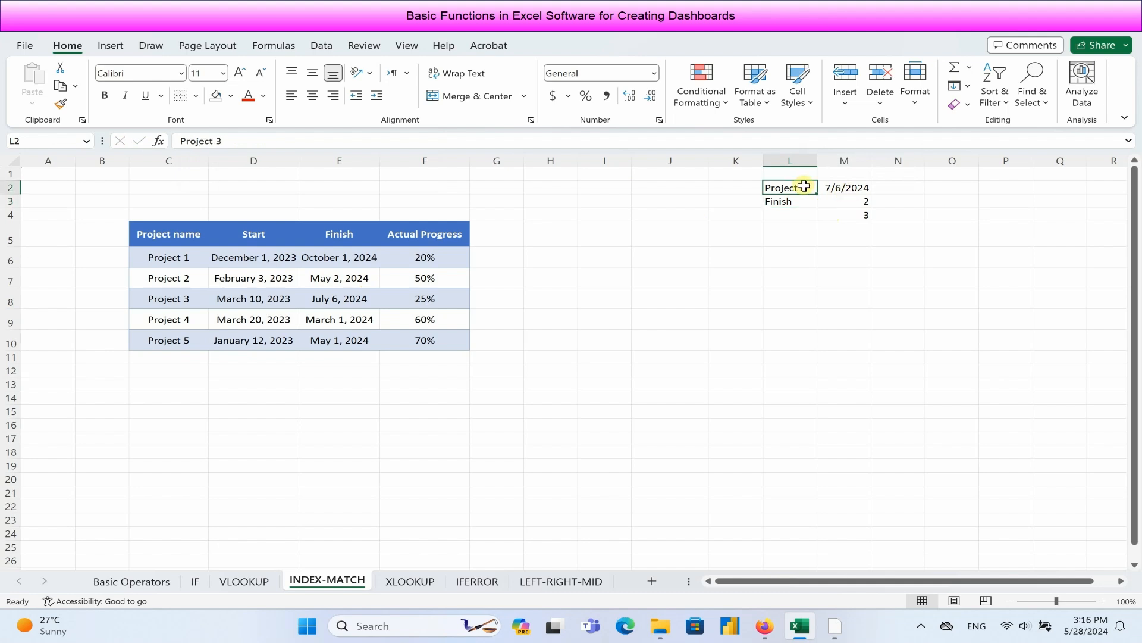
# Step: Copy the Actual Progress header from F5 and paste it as values into L3
pyautogui.rightClick(449, 234)
pyautogui.click(491, 179)
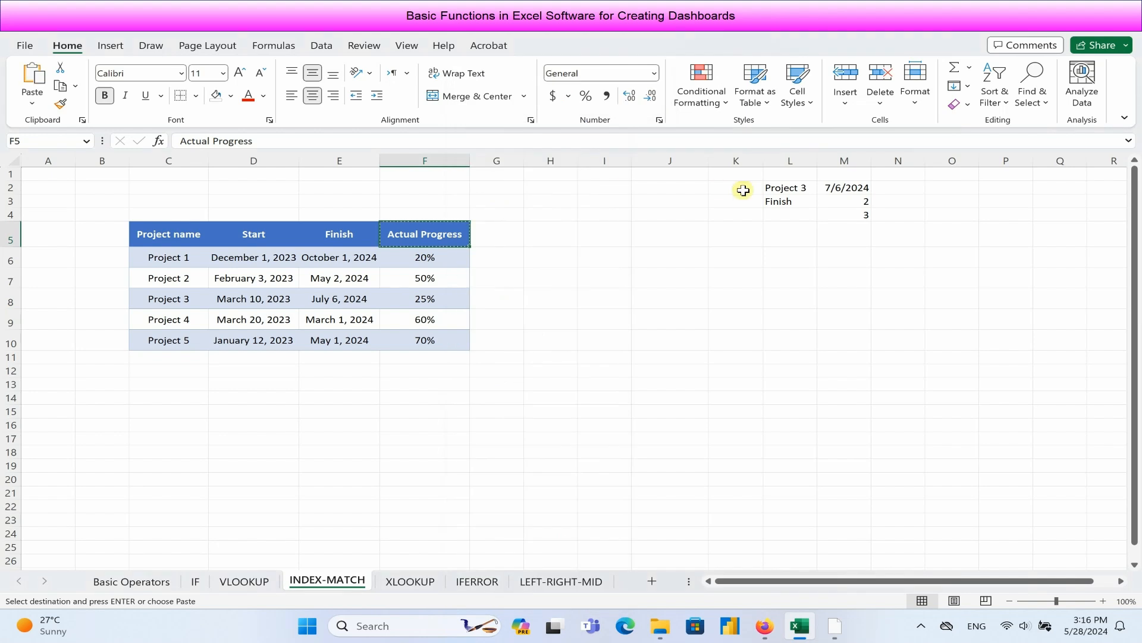
pyautogui.click(778, 201)
pyautogui.rightClick(778, 201)
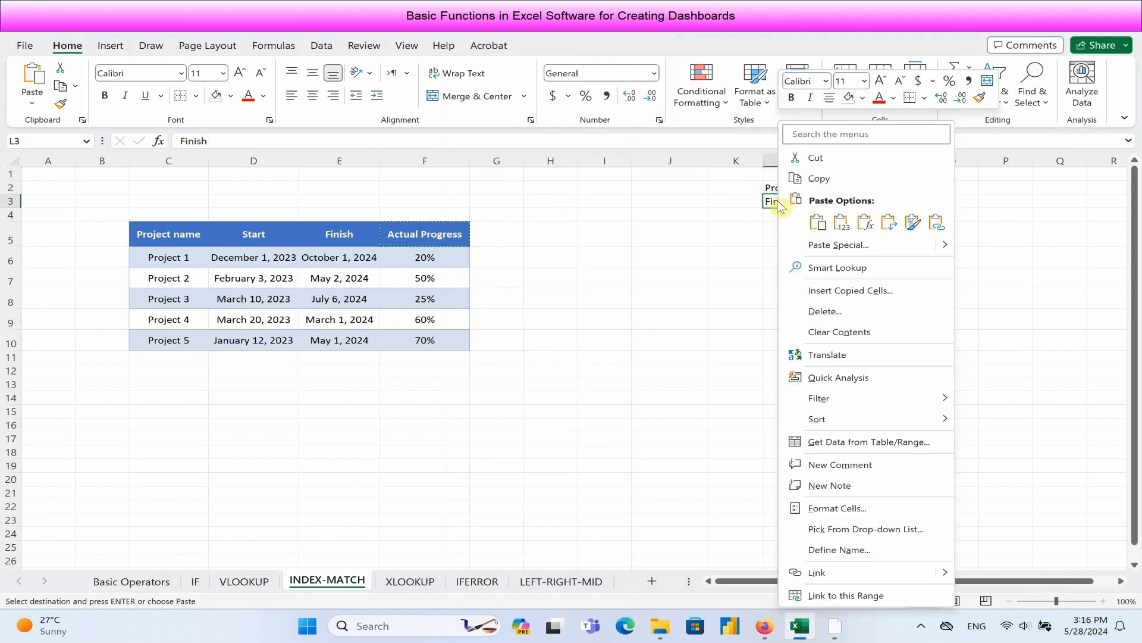
pyautogui.click(827, 222)
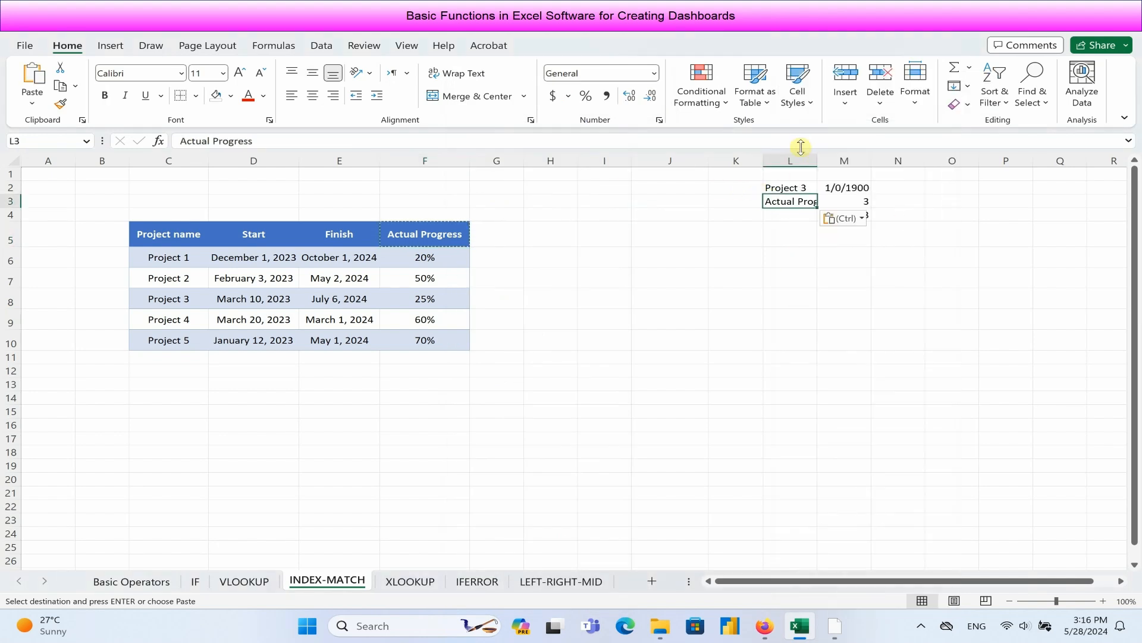
# Step: Auto-fit the width of column L and format the INDEX result in M2 as a percentage
pyautogui.doubleClick(818, 161)
pyautogui.click(862, 186)
pyautogui.click(586, 96)
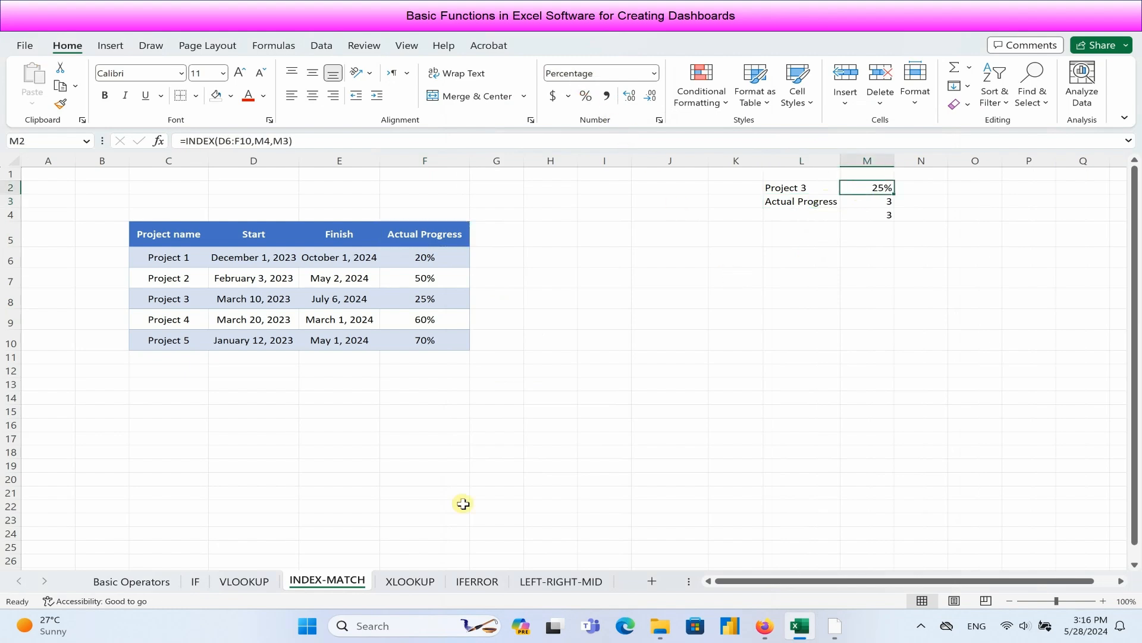
# Step: On the XLOOKUP sheet, copy Project 4 from C9 and paste it as values into J2
pyautogui.click(412, 582)
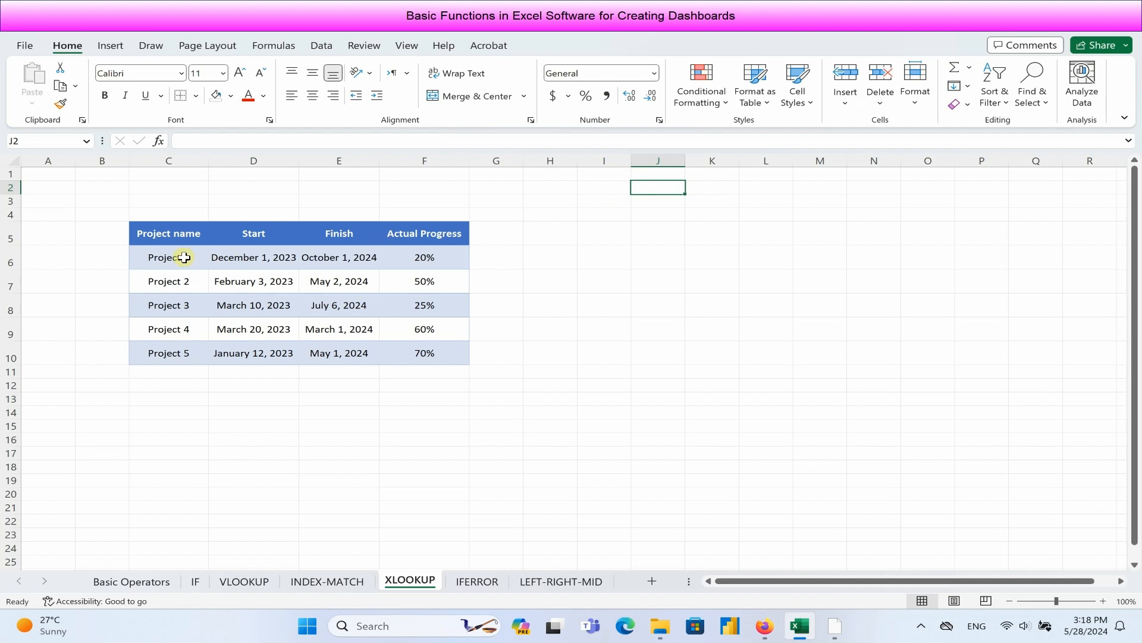
pyautogui.rightClick(159, 329)
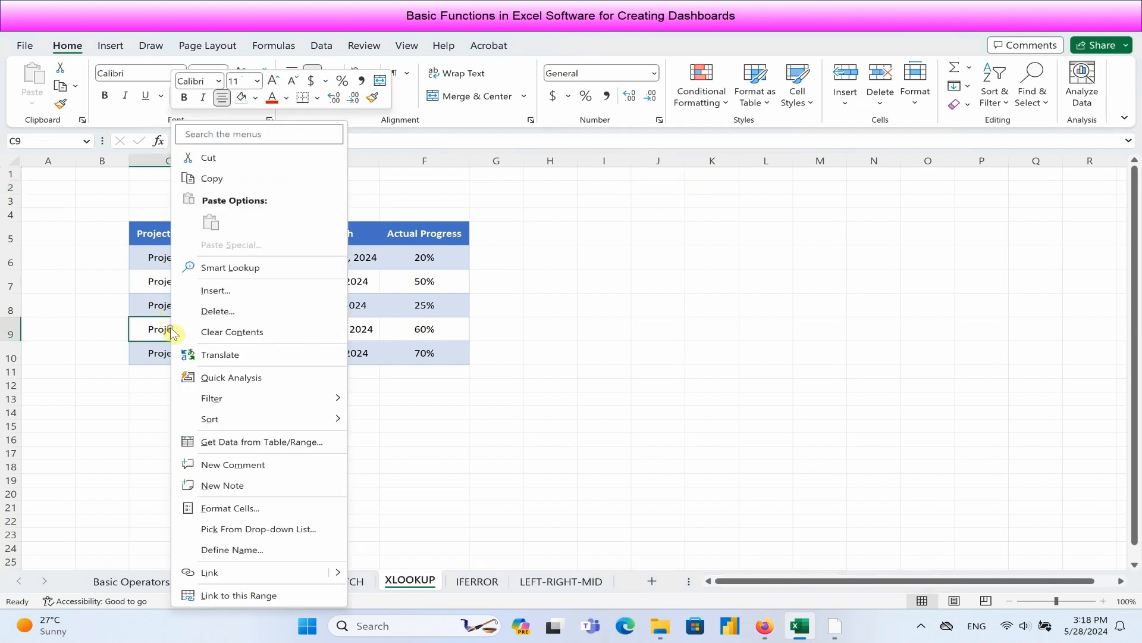
pyautogui.click(226, 189)
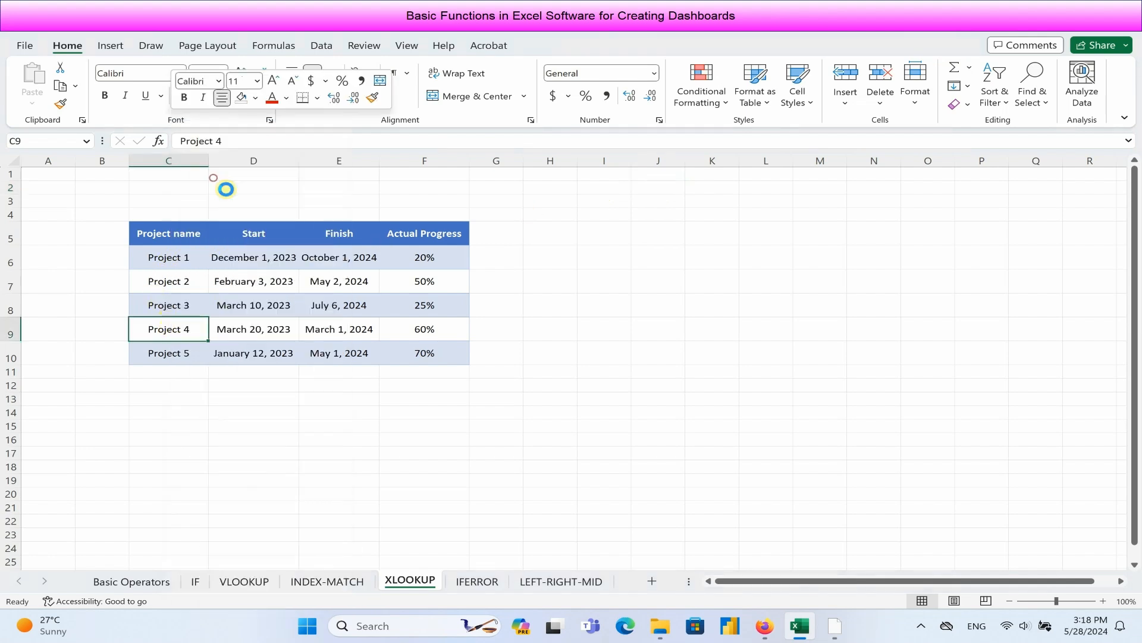
pyautogui.click(658, 186)
pyautogui.rightClick(658, 186)
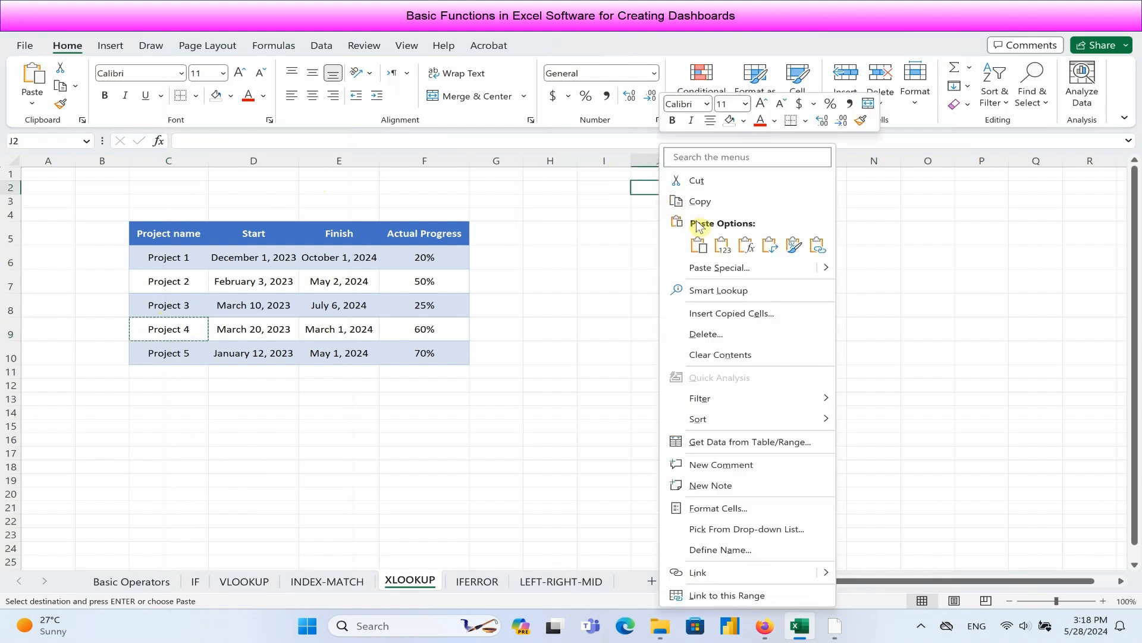
pyautogui.click(722, 244)
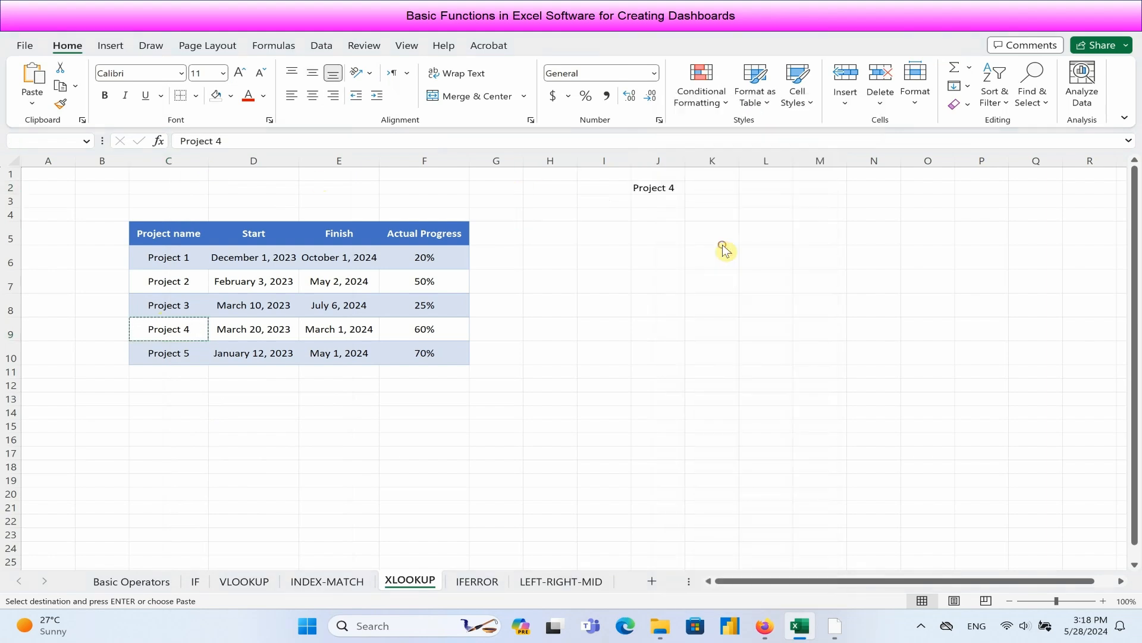
# Step: Start an XLOOKUP formula in K2 with J2 as lookup value, C6:C10 as lookup array and F6:F10 as return array
pyautogui.click(721, 187)
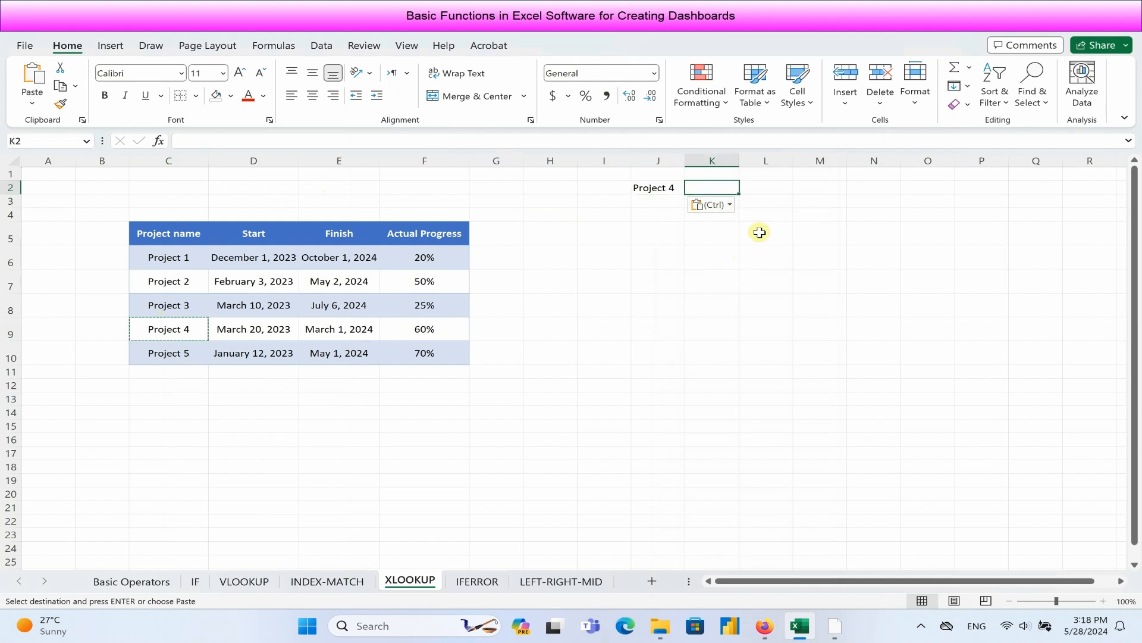
pyautogui.write('=xl')
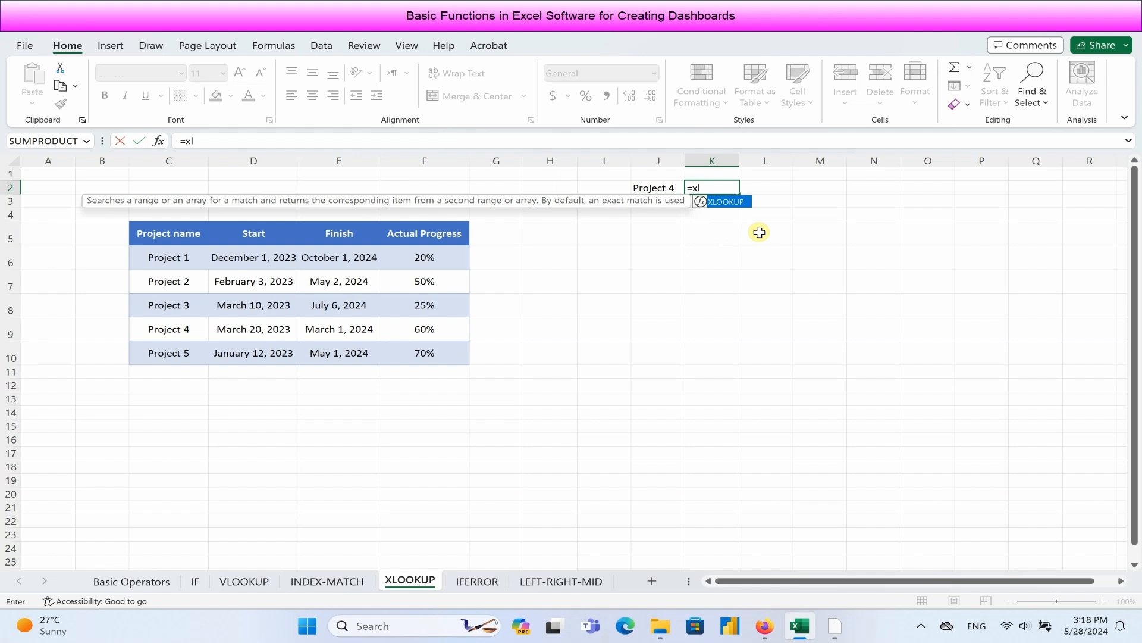
pyautogui.doubleClick(726, 203)
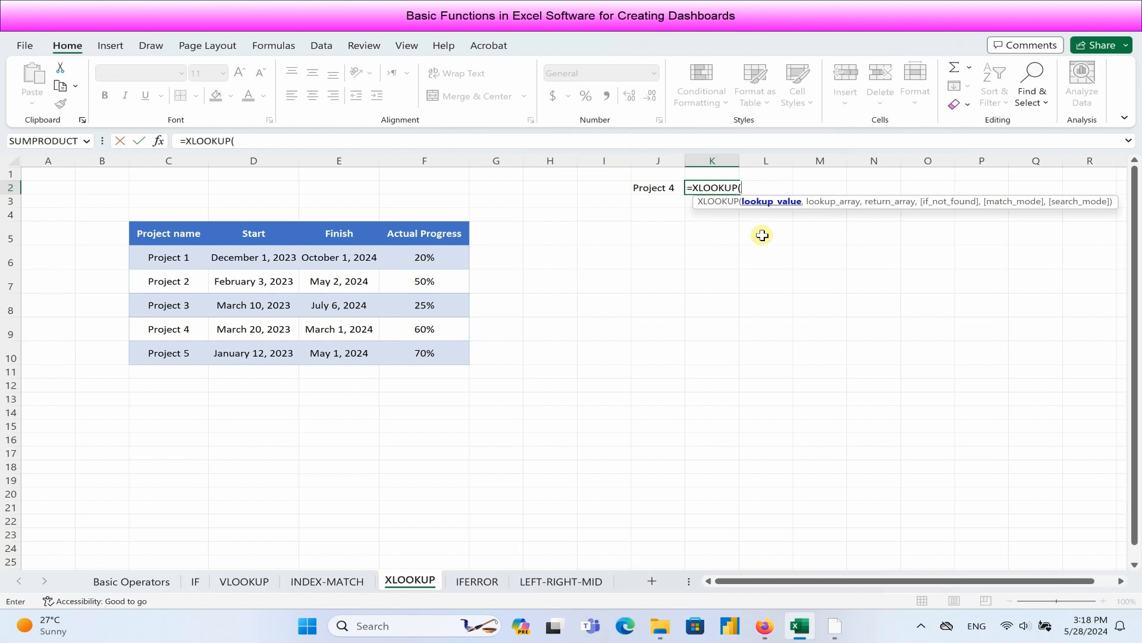
pyautogui.click(664, 183)
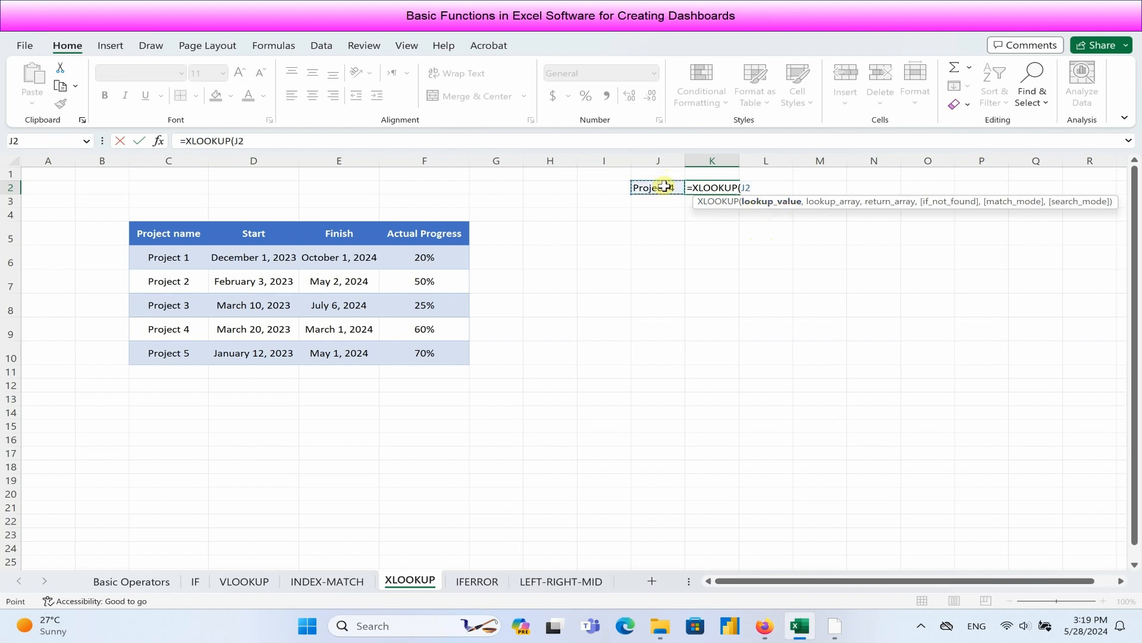
pyautogui.write(',')
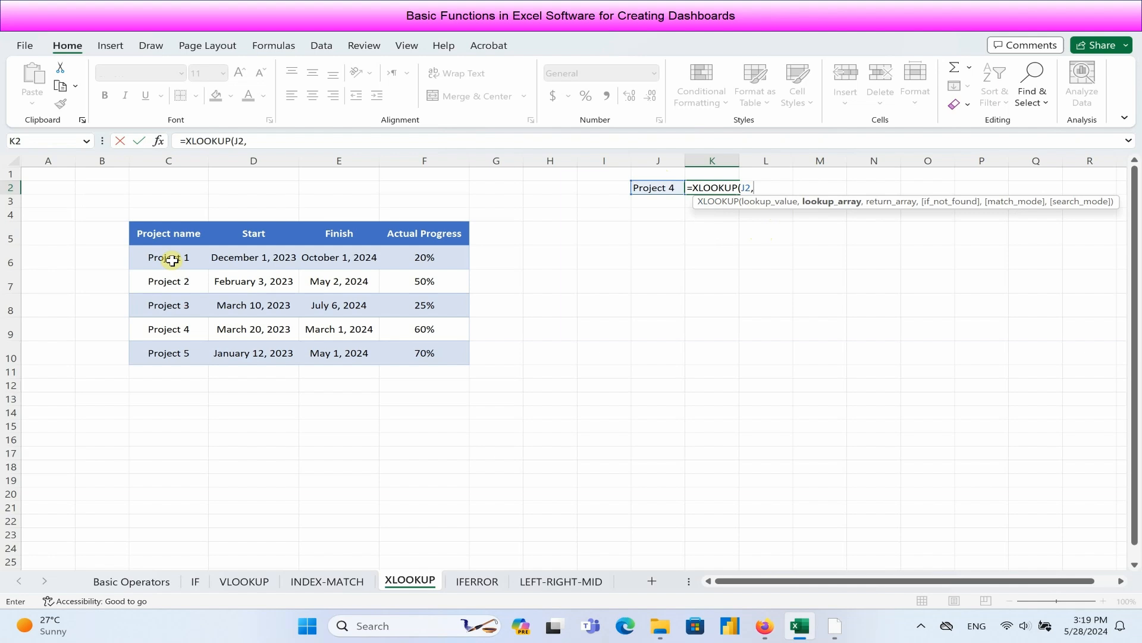
pyautogui.moveTo(172, 260); pyautogui.dragTo(178, 350)
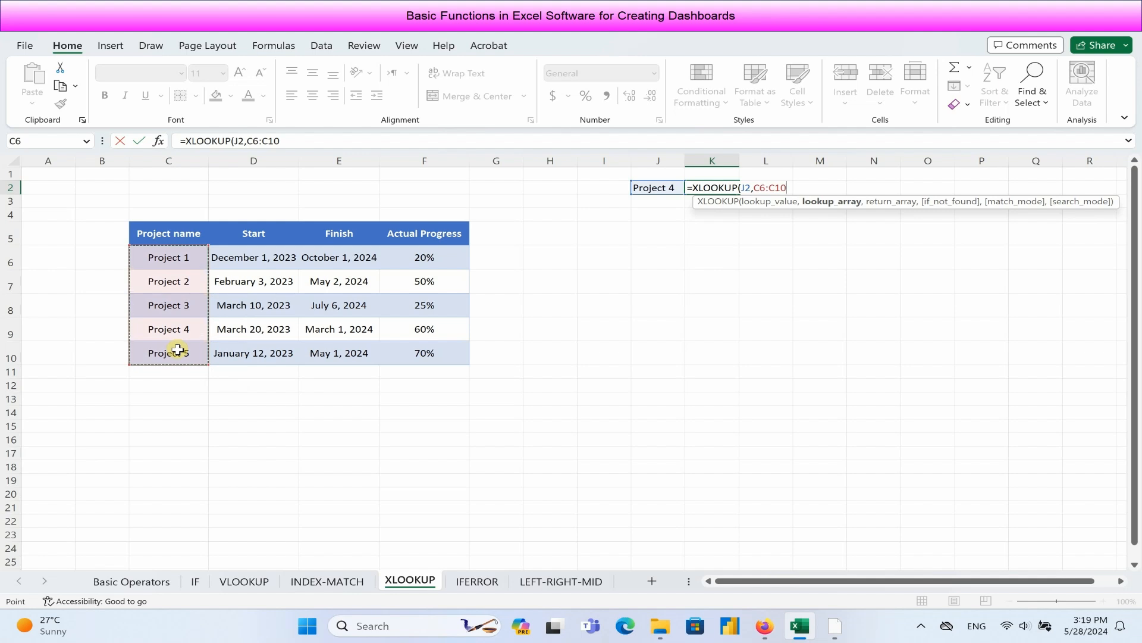
pyautogui.write(',')
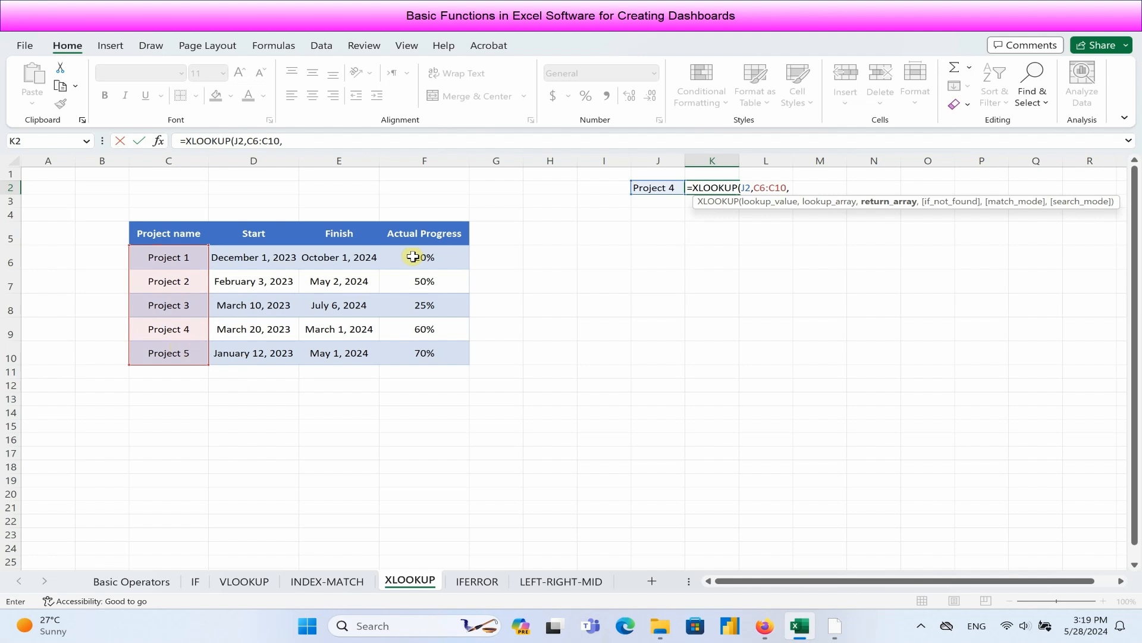
pyautogui.moveTo(413, 256); pyautogui.dragTo(424, 342)
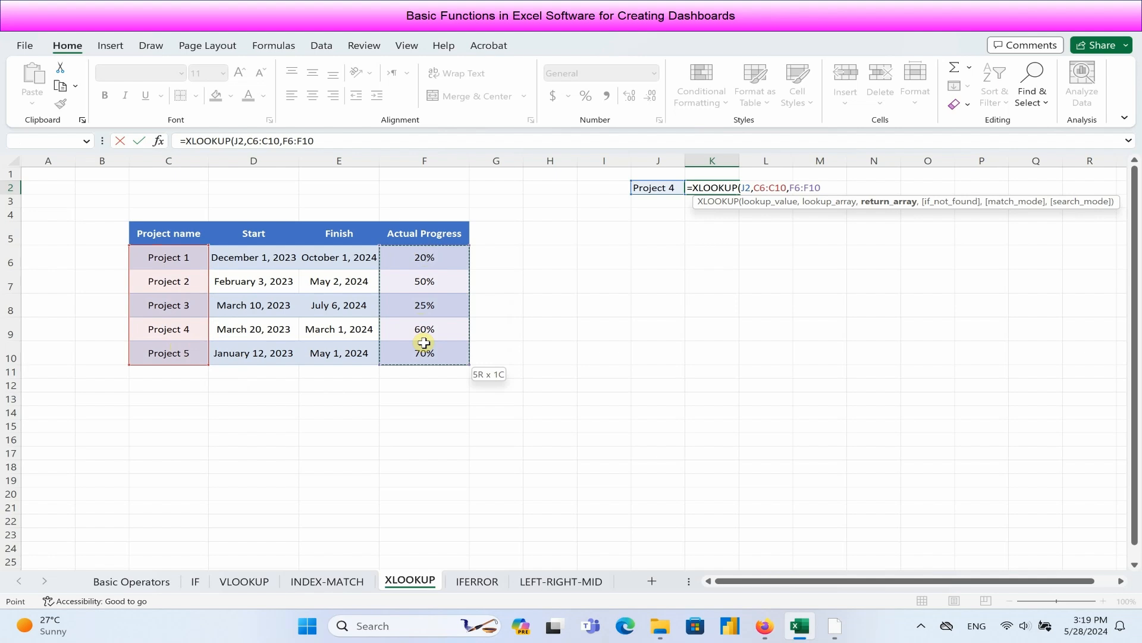
pyautogui.moveTo(423, 343); pyautogui.dragTo(424, 353)
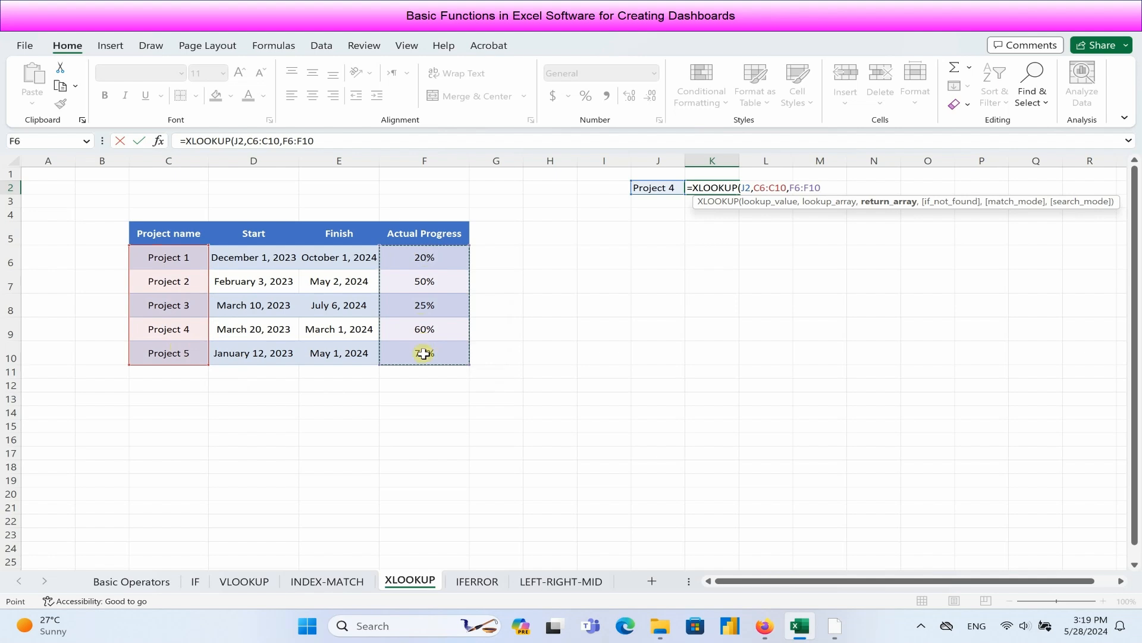
# Step: Complete the K2 XLOOKUP with "Not found", match mode 0 and search mode 1, and format the result as a percentage
pyautogui.write(',')
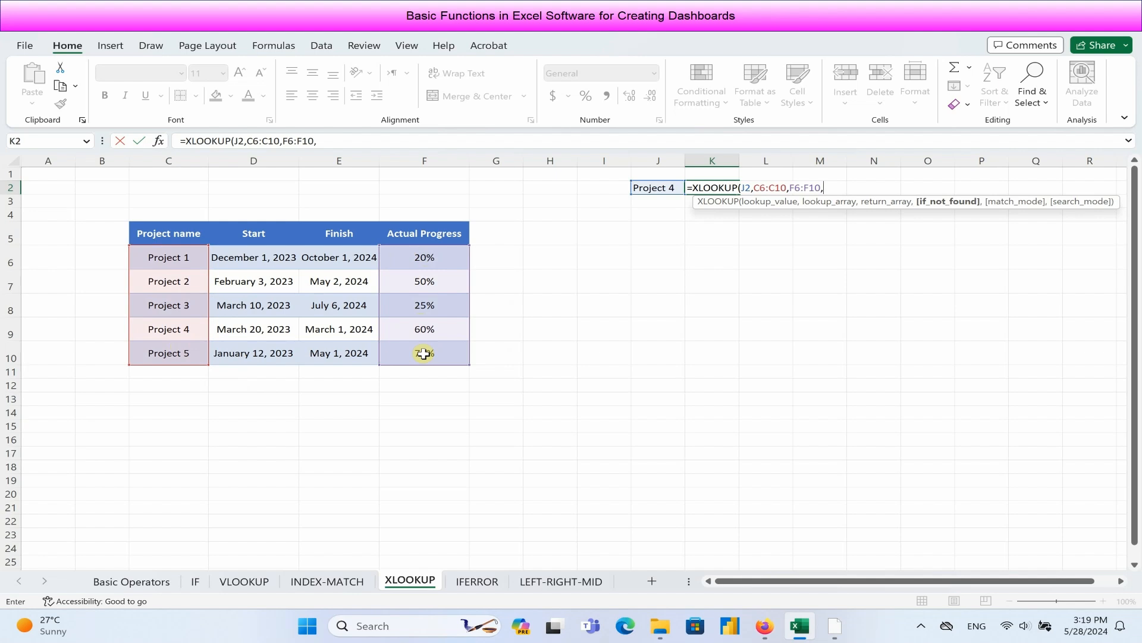
pyautogui.write('"Not found",')
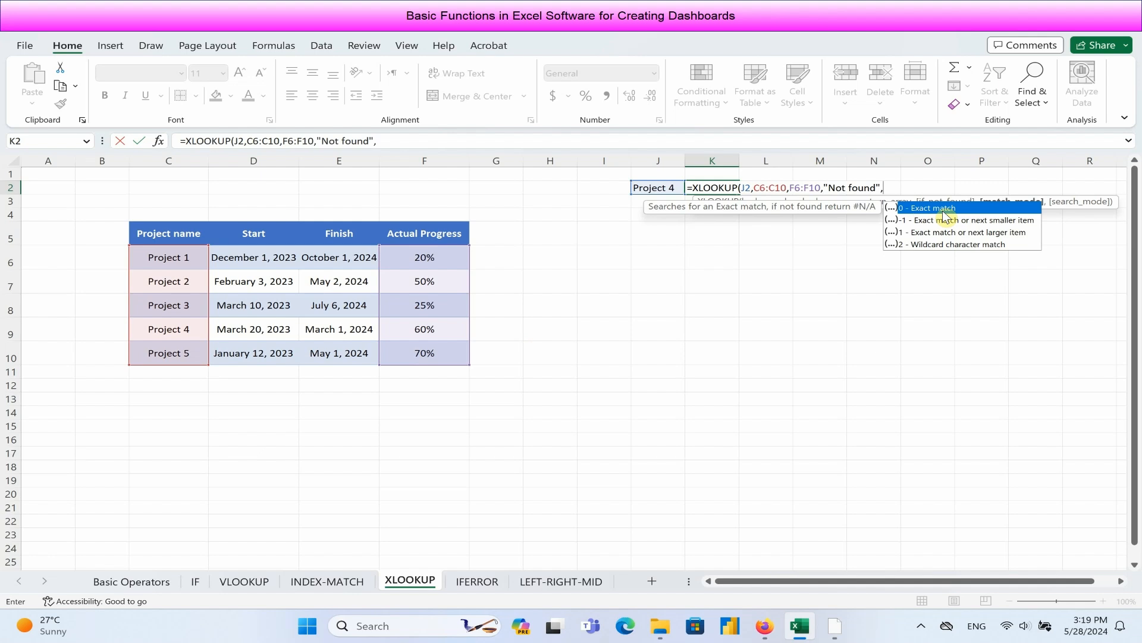
pyautogui.write('0')
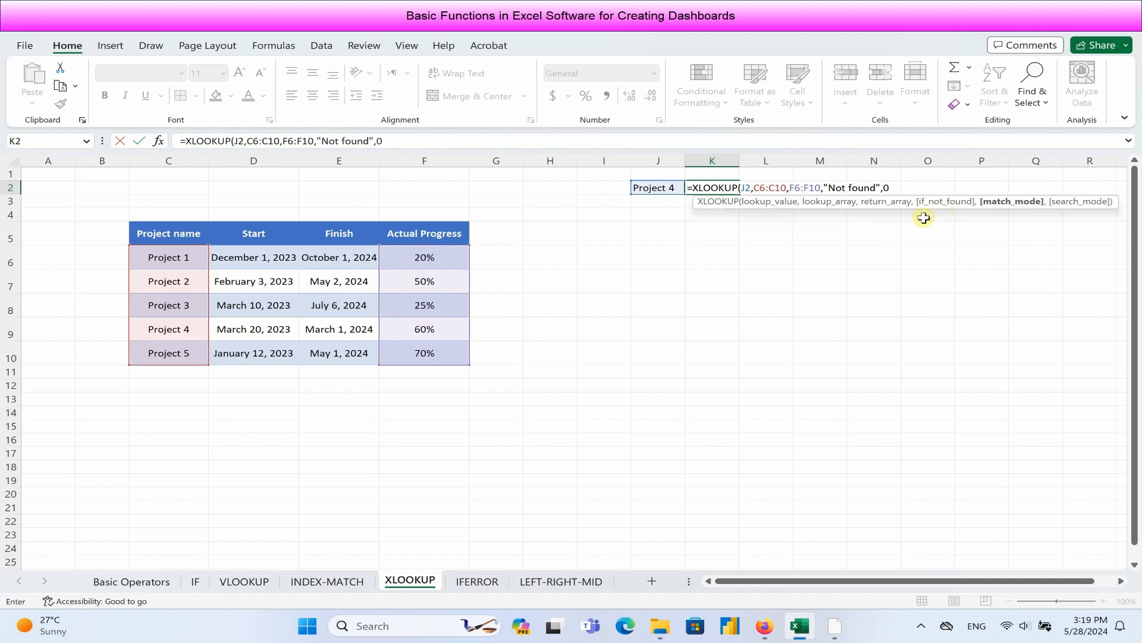
pyautogui.write(',')
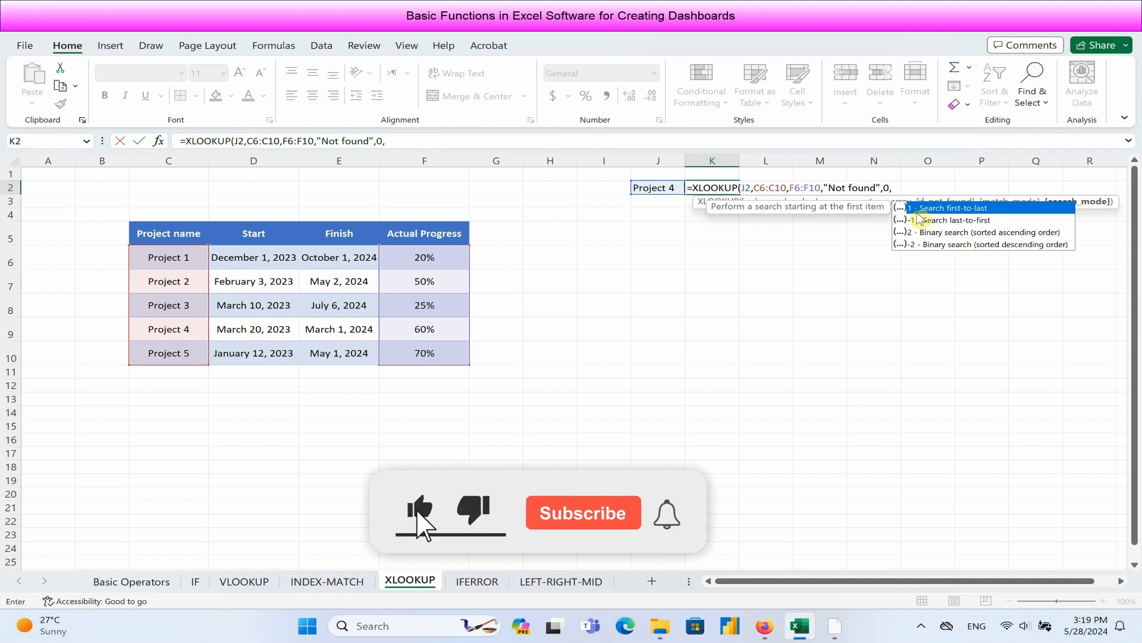
pyautogui.doubleClick(959, 209)
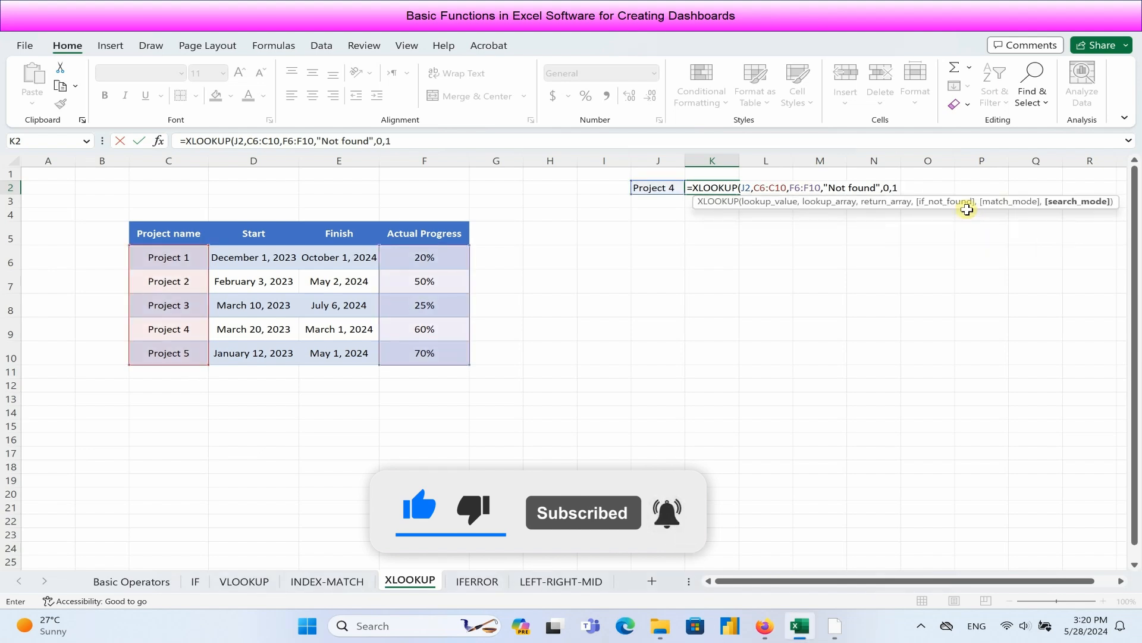
pyautogui.write(')')
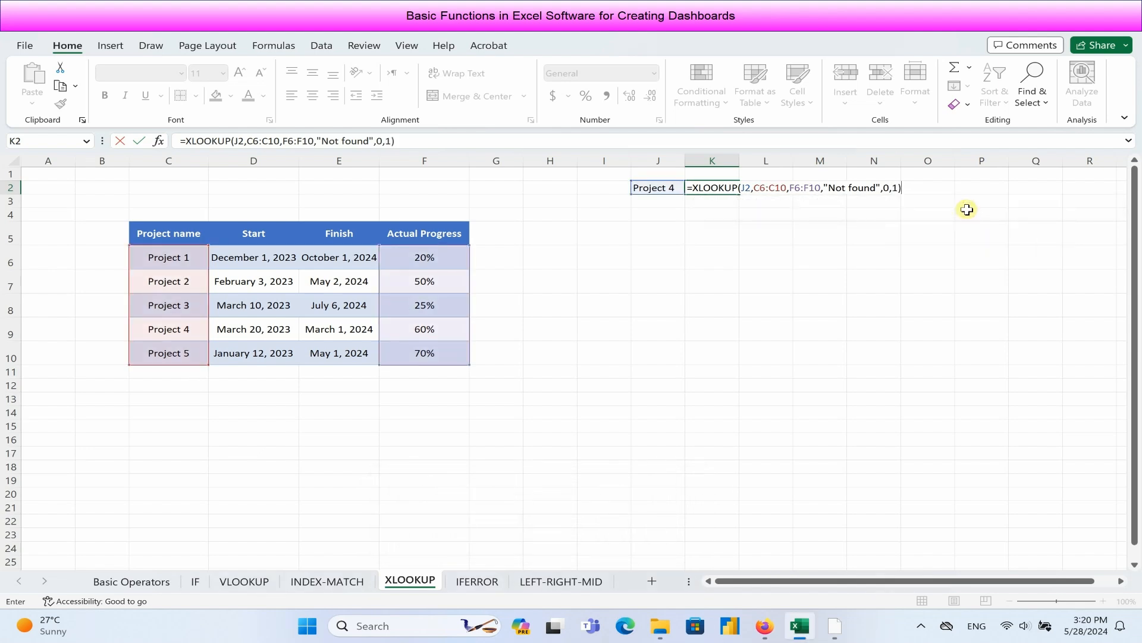
pyautogui.press('Return')
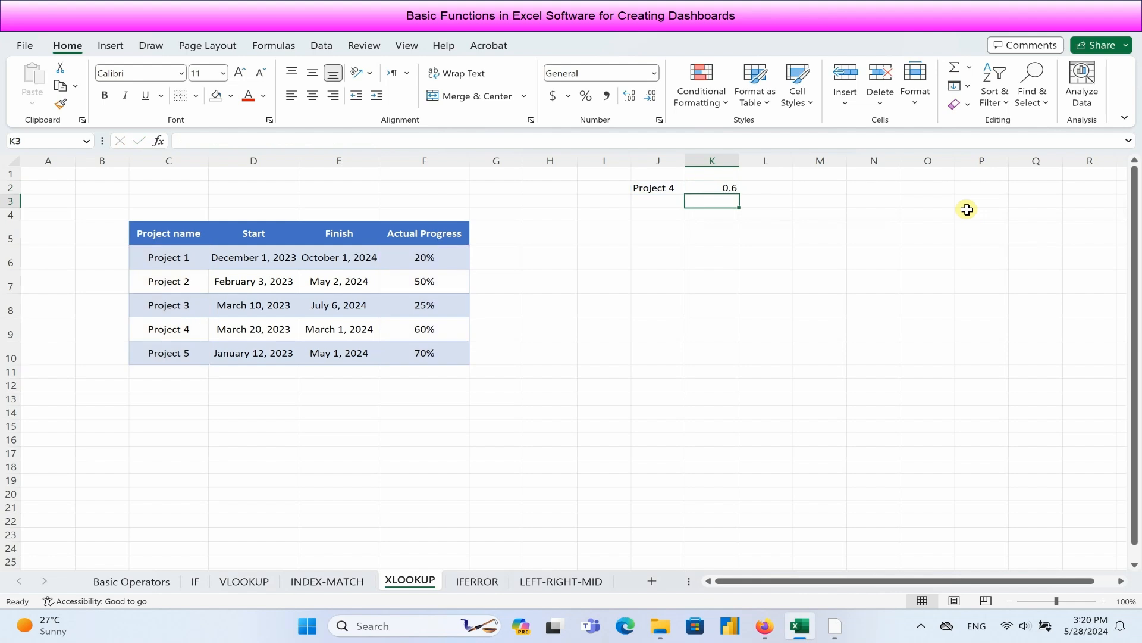
pyautogui.click(708, 189)
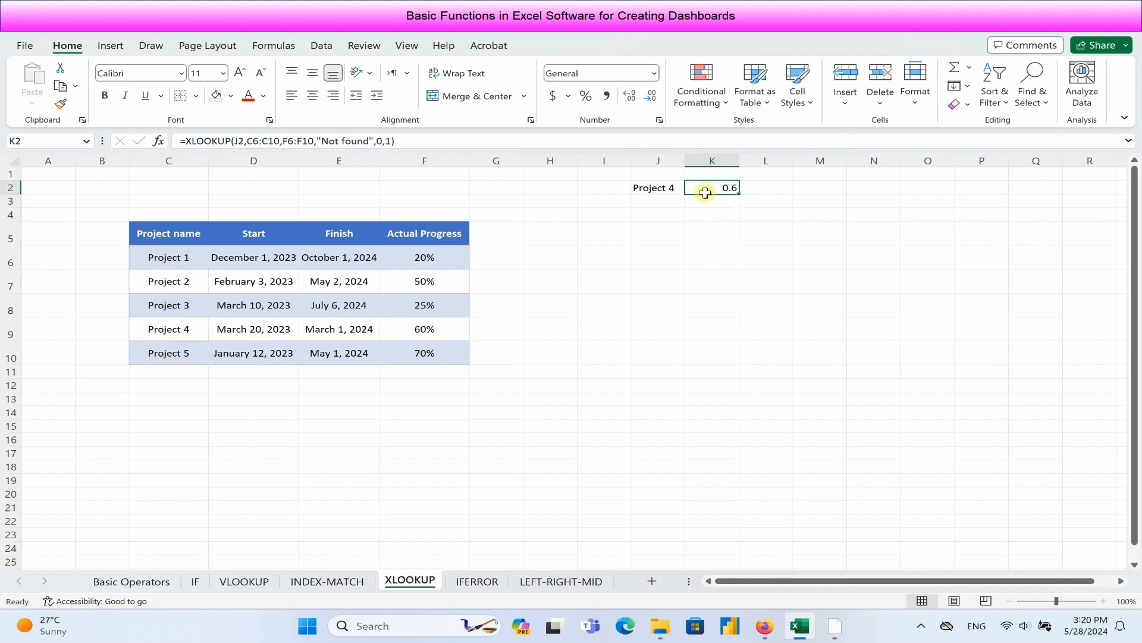
pyautogui.click(586, 97)
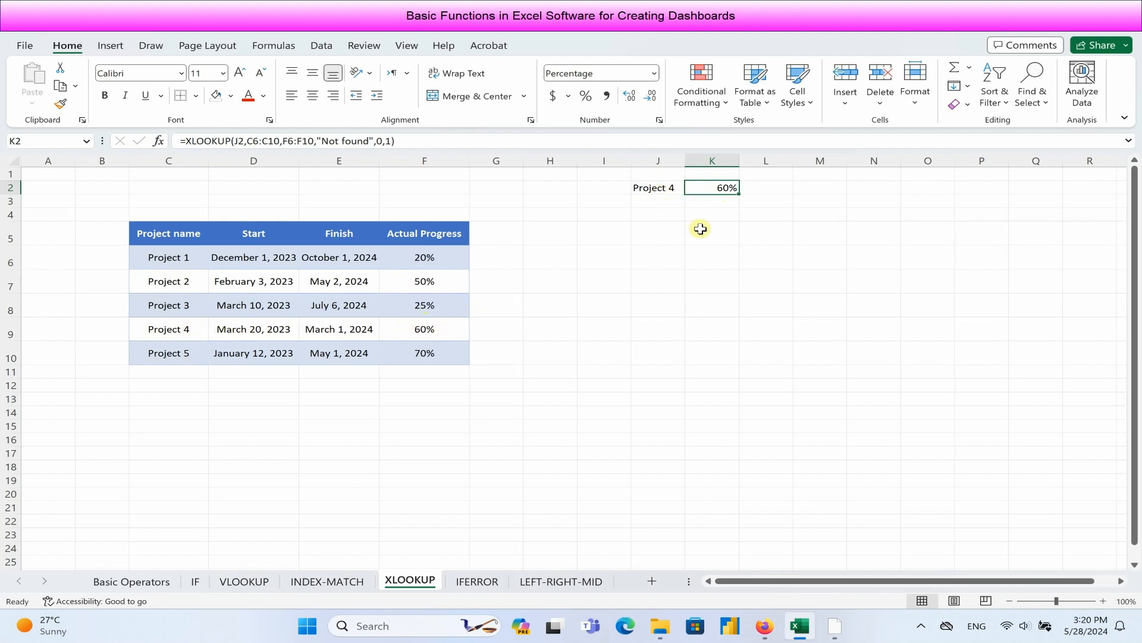
# Step: Change the lookup project name in J2 to Project 6 to test the XLOOKUP's not-found case
pyautogui.doubleClick(669, 188)
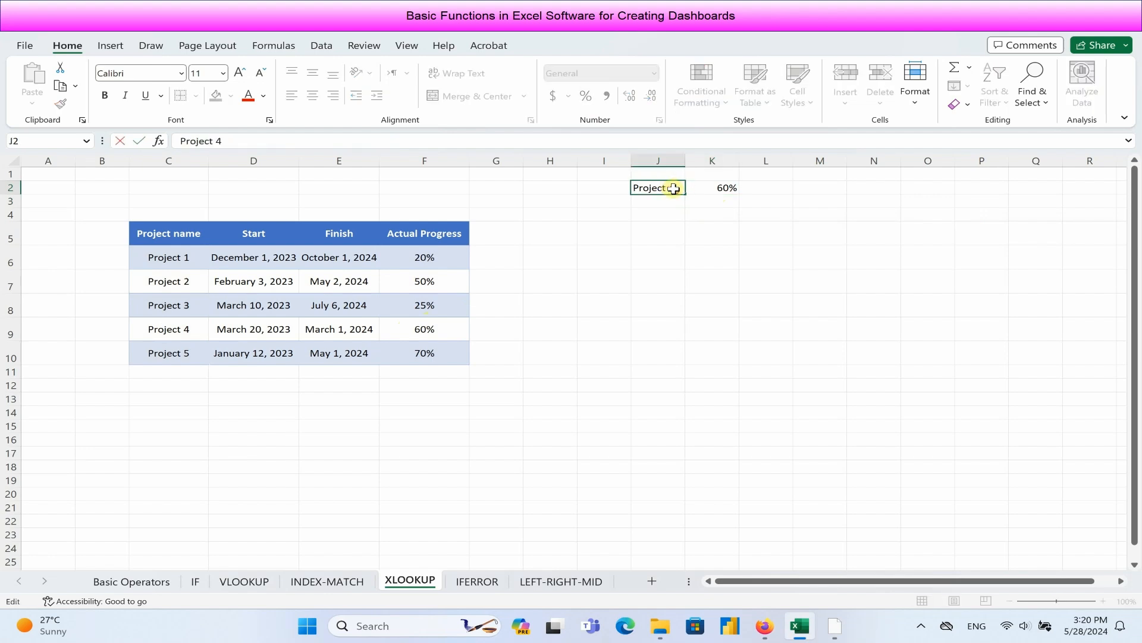
pyautogui.press('BackSpace')
pyautogui.write('6')
pyautogui.press('Return')
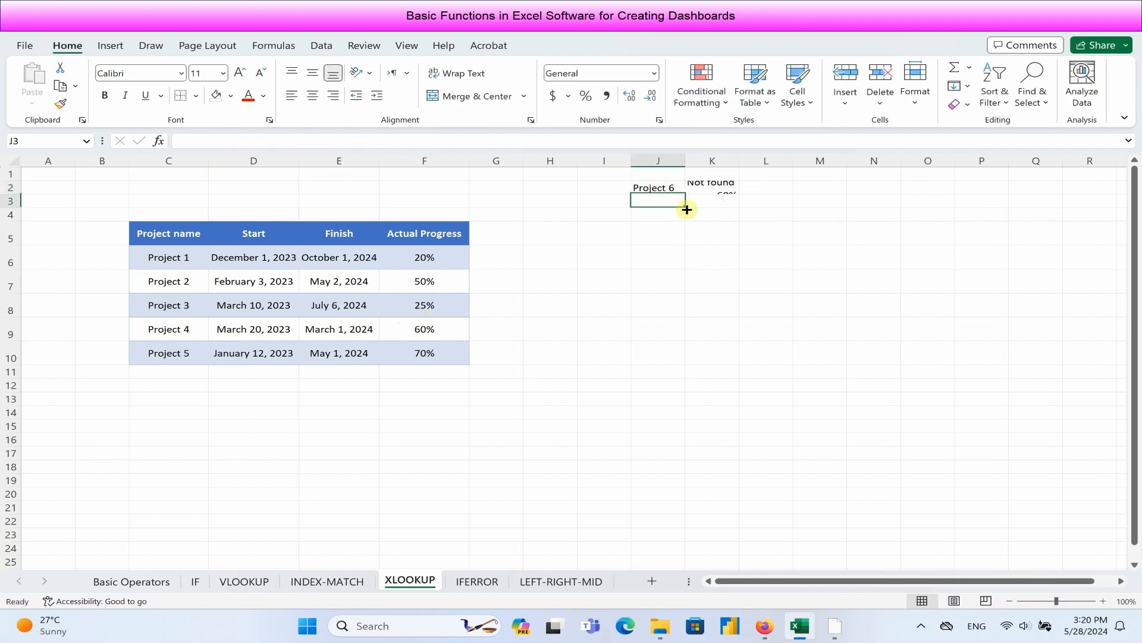
pyautogui.moveTo(673, 190); pyautogui.dragTo(692, 187)
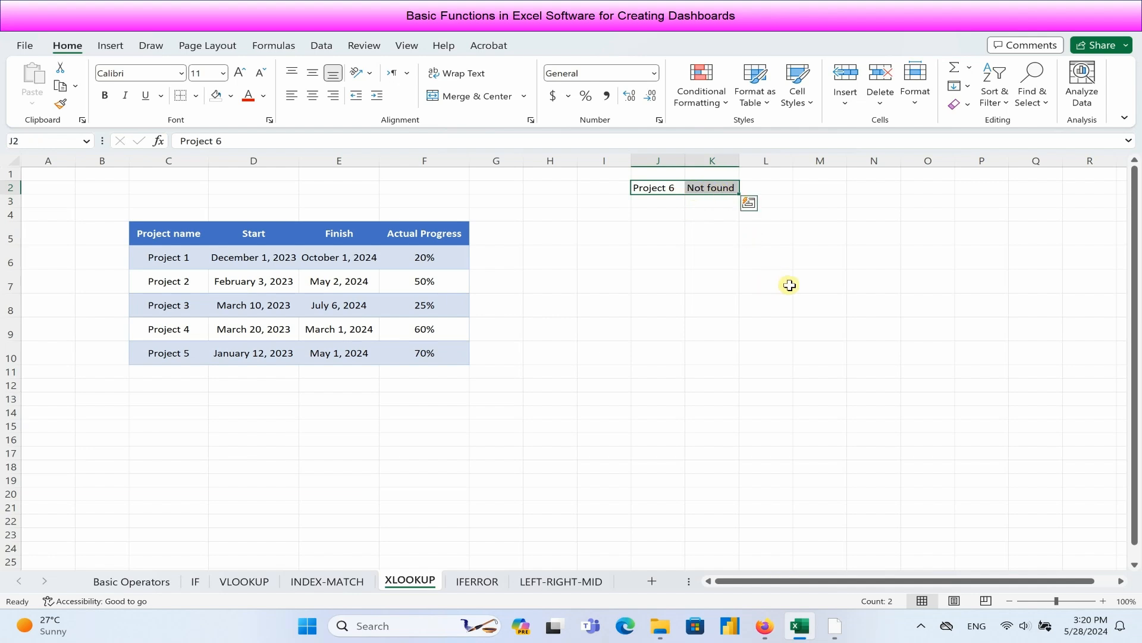
# Step: On the IFERROR sheet, enter the header Schedule Performance in H4 and auto-fit the width of column H
pyautogui.click(479, 581)
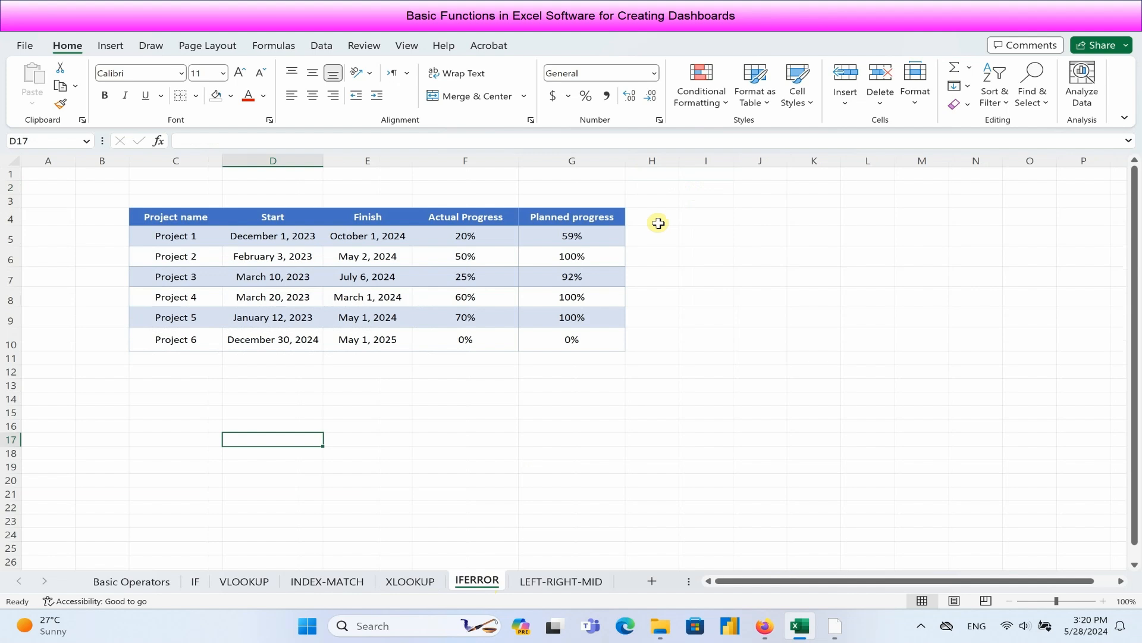
pyautogui.click(658, 221)
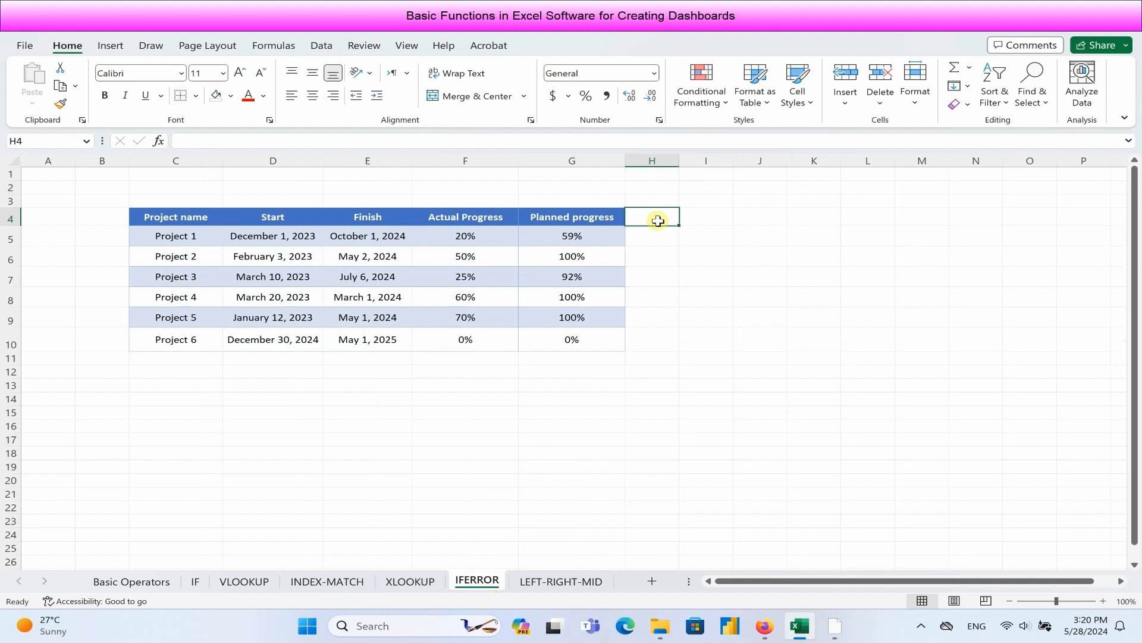
pyautogui.write('Schedu')
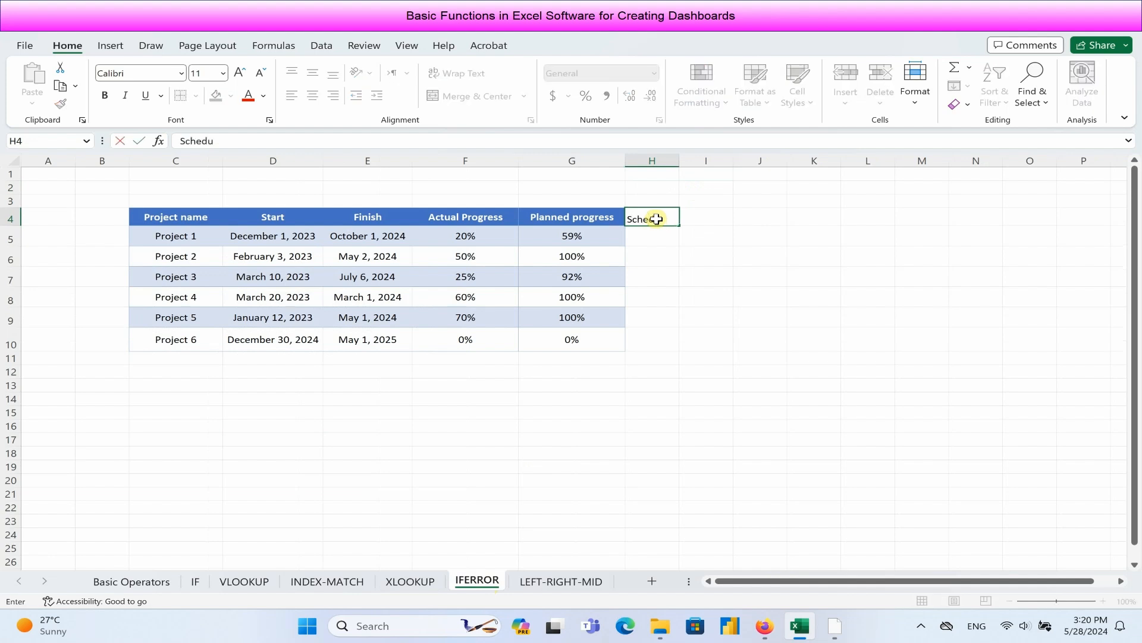
pyautogui.write('le Performance')
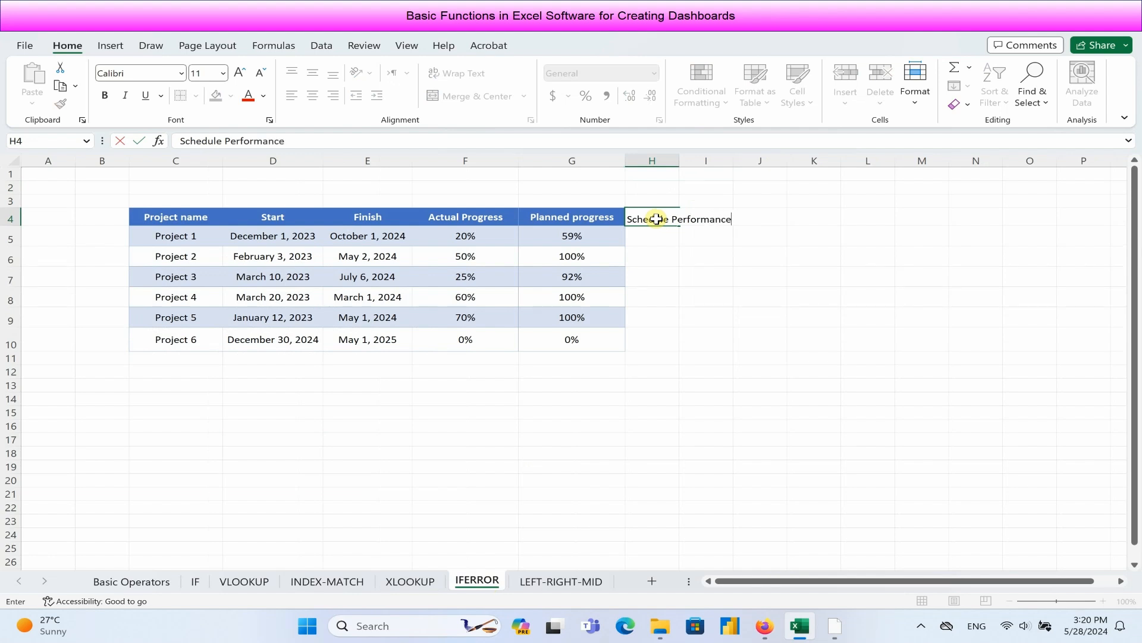
pyautogui.press('Return')
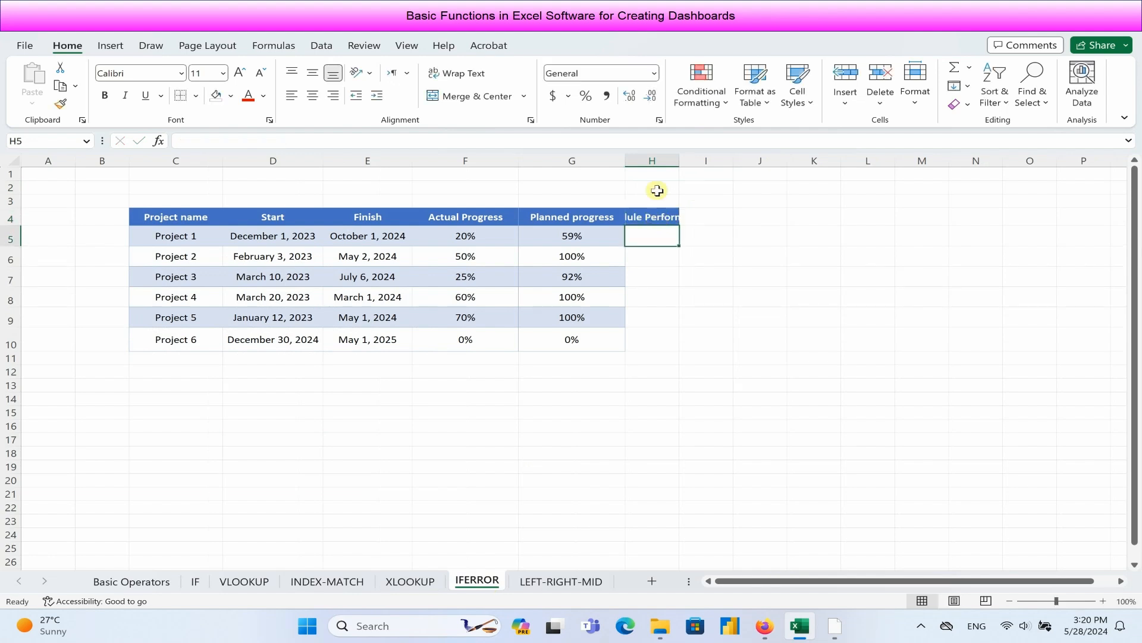
pyautogui.doubleClick(680, 161)
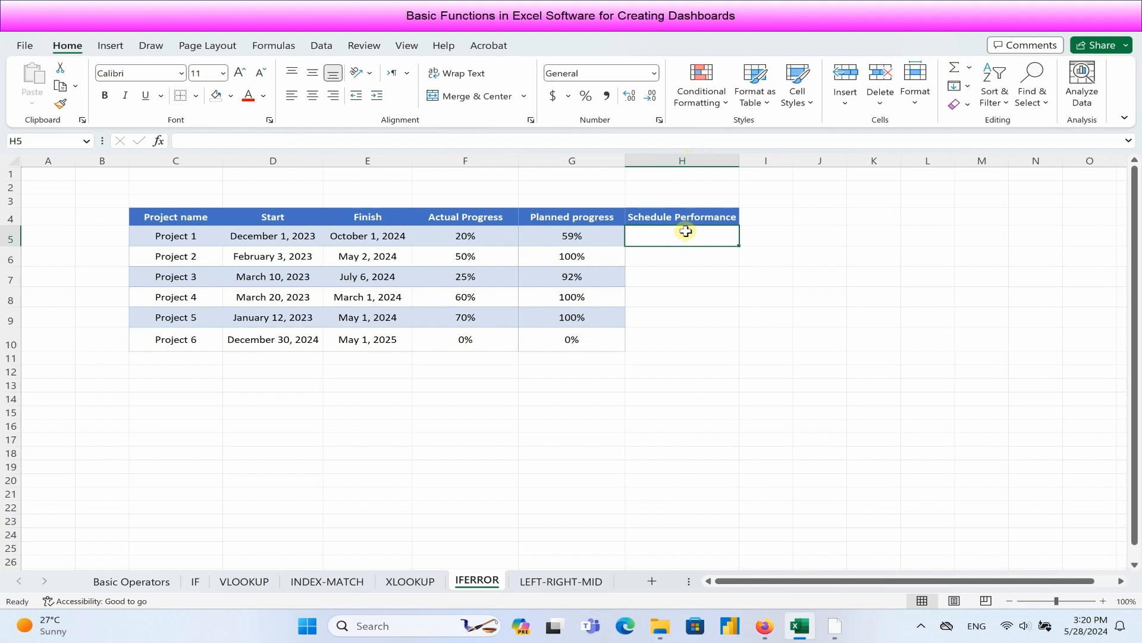
# Step: Enter the formula =F5/G5 in H5 to divide Project 1's actual progress by its planned progress
pyautogui.write('=')
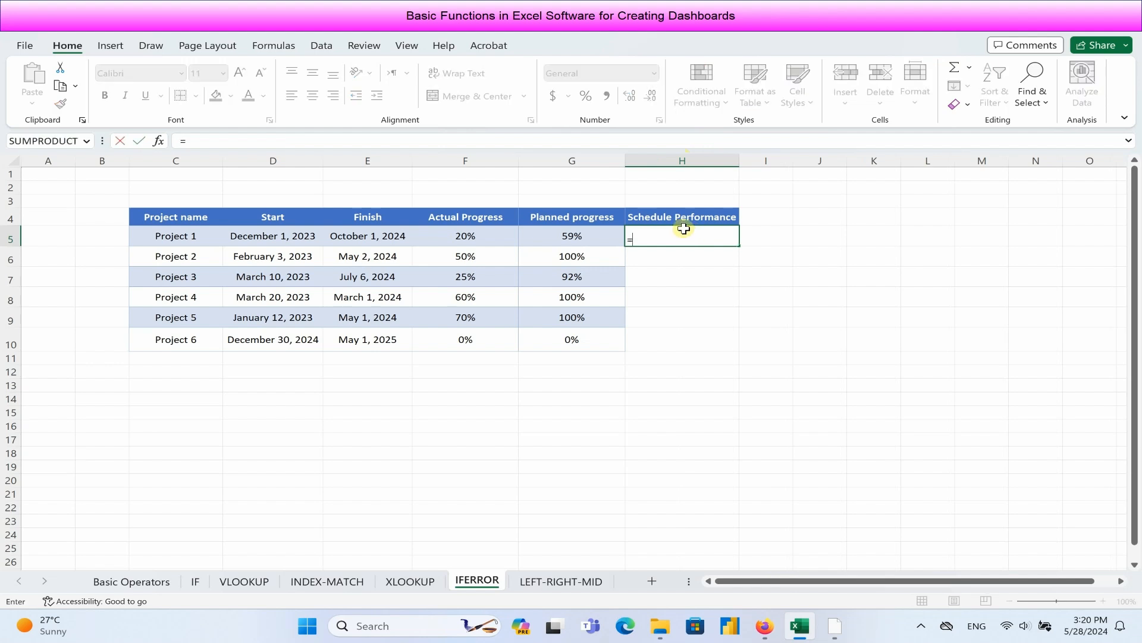
pyautogui.click(458, 237)
pyautogui.write('/')
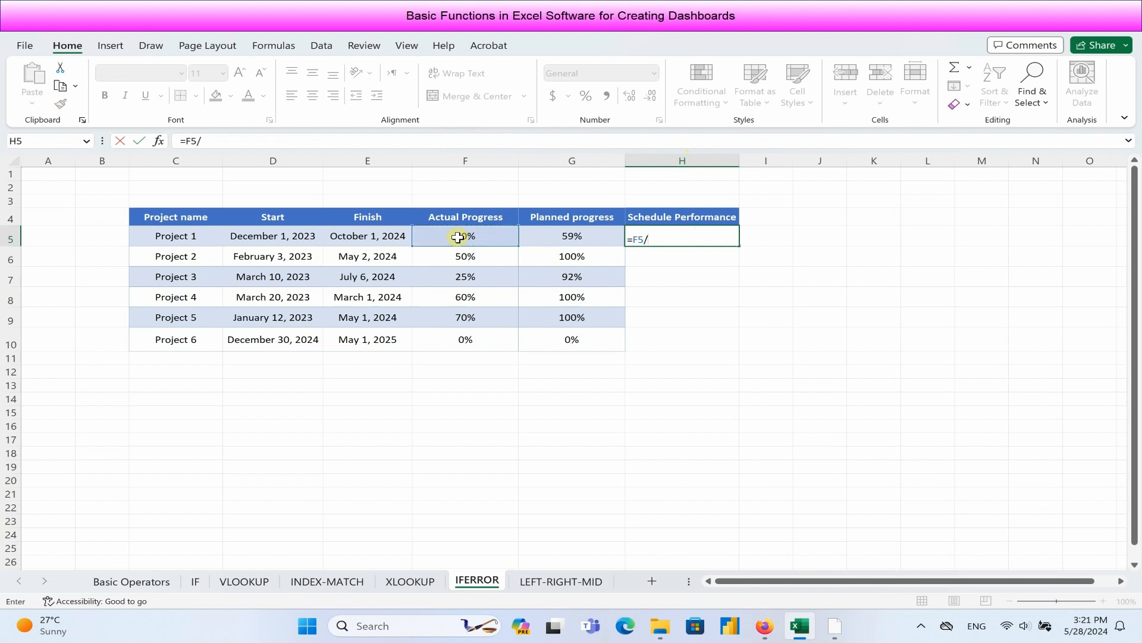
pyautogui.click(566, 235)
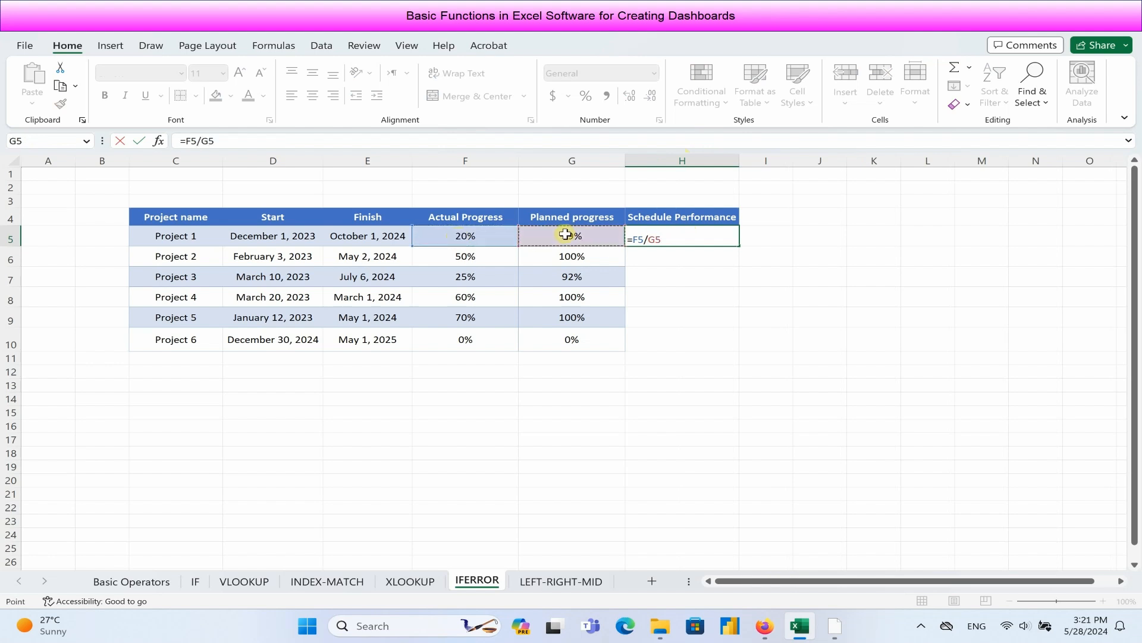
pyautogui.press('Return')
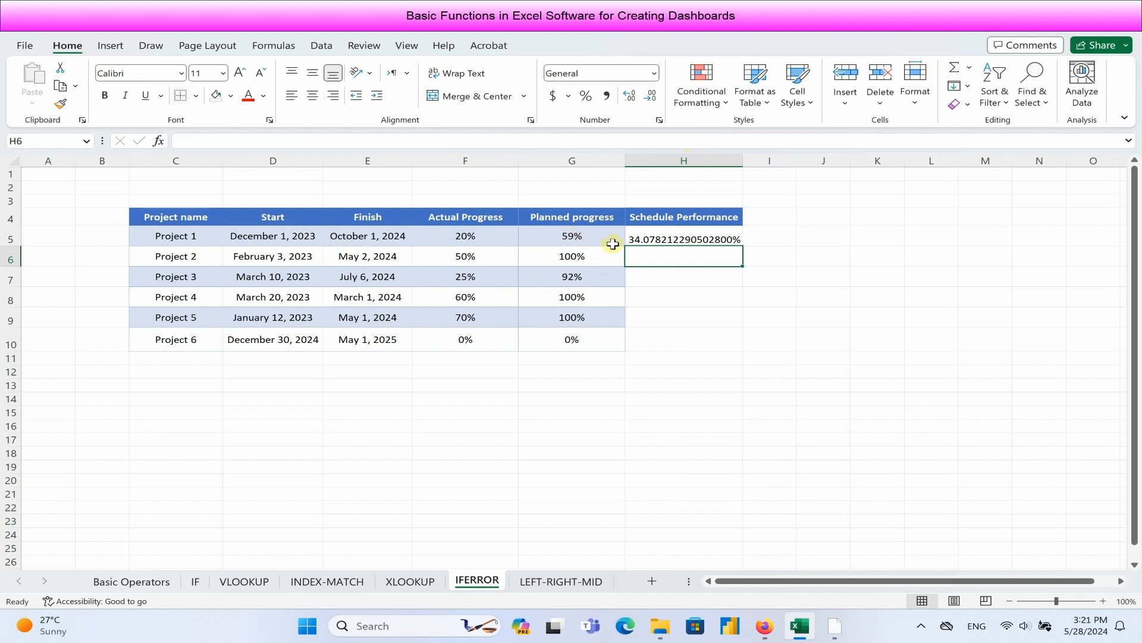
# Step: Fill the Schedule Performance formula from H5 down to H10 and apply the Number format to the range
pyautogui.click(708, 240)
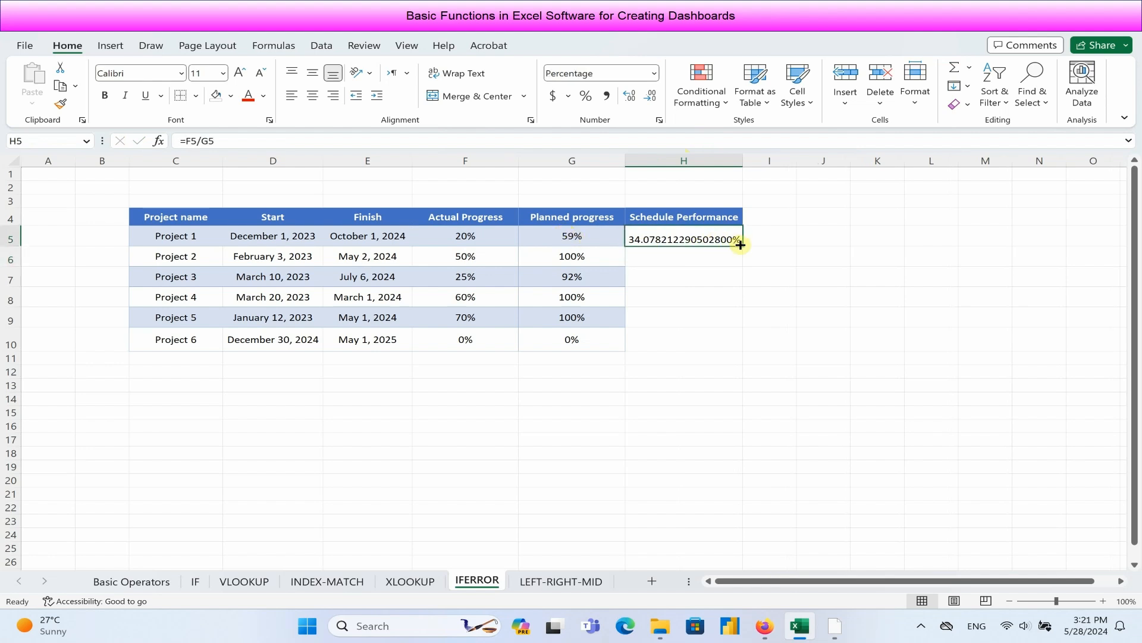
pyautogui.doubleClick(744, 246)
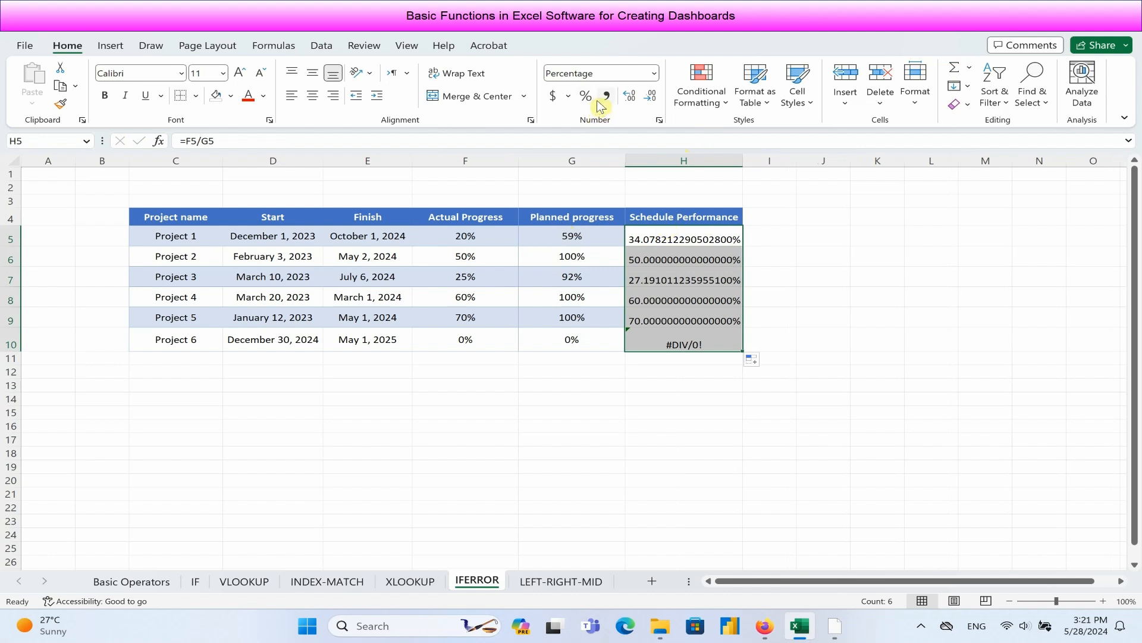
pyautogui.click(654, 75)
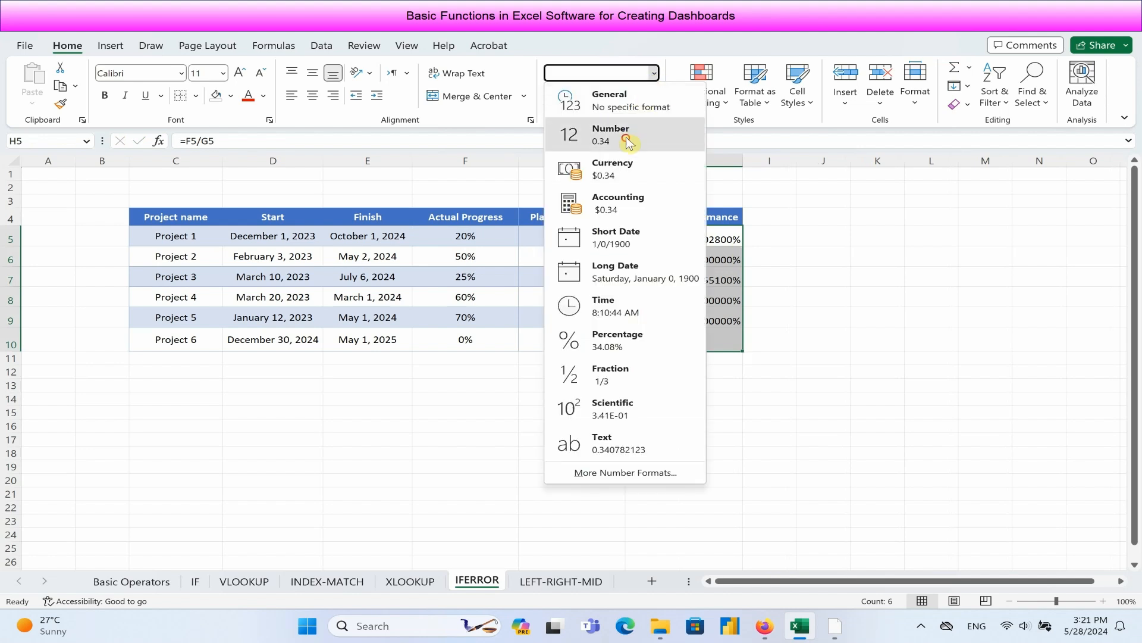
pyautogui.click(621, 133)
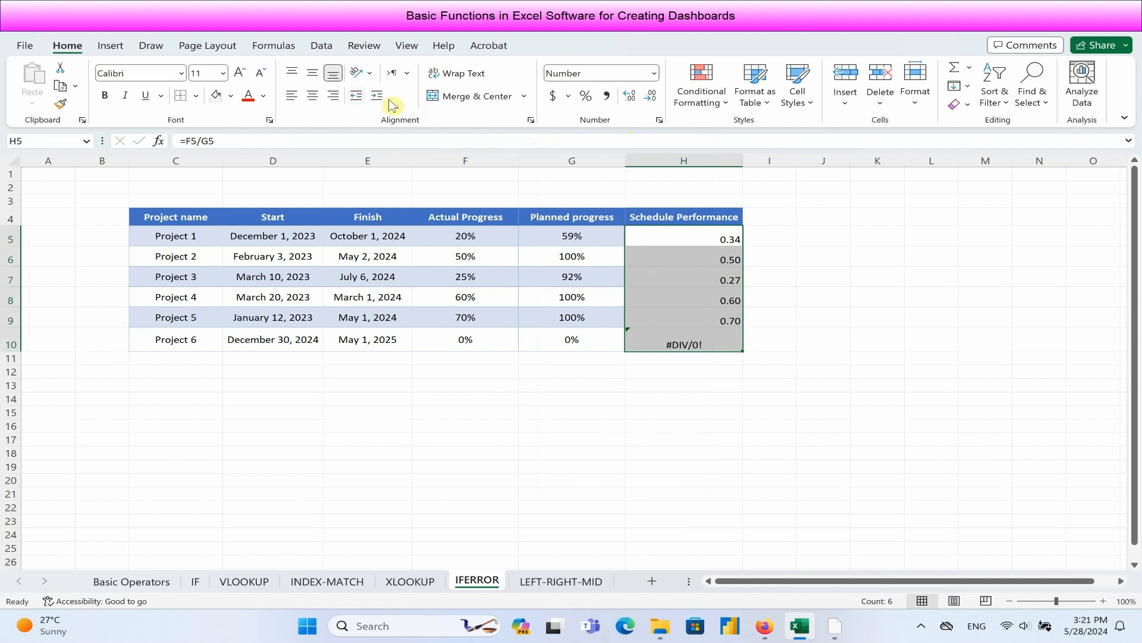
# Step: Center the Schedule Performance values in H5:H10 both horizontally and vertically, and check Project 6's formula and its two progress cells
pyautogui.click(311, 94)
pyautogui.click(312, 72)
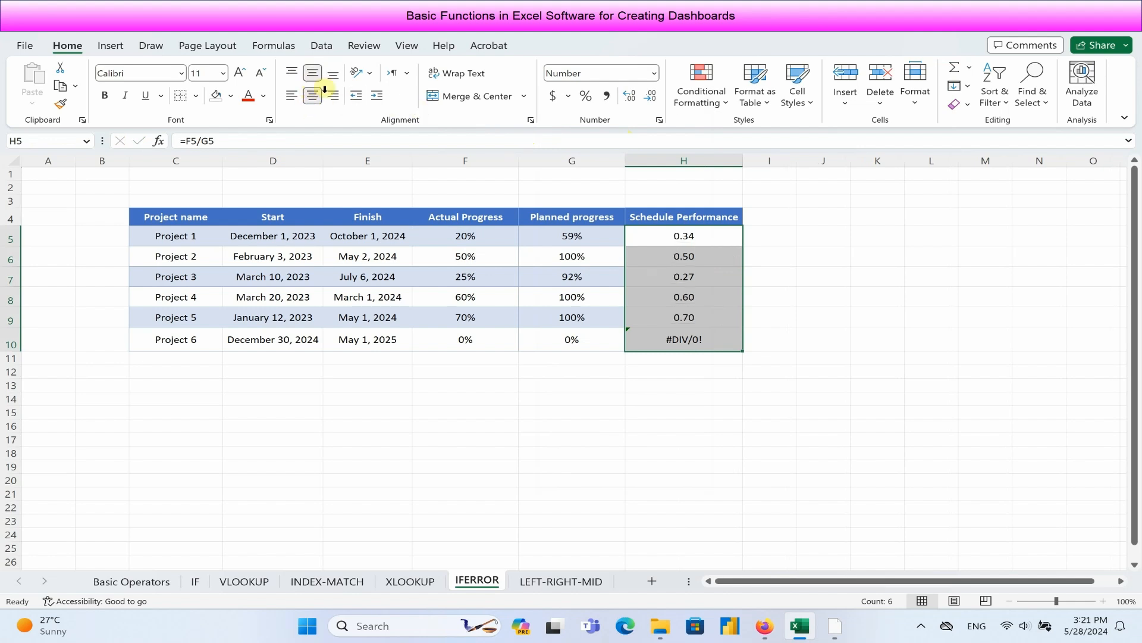
pyautogui.click(662, 339)
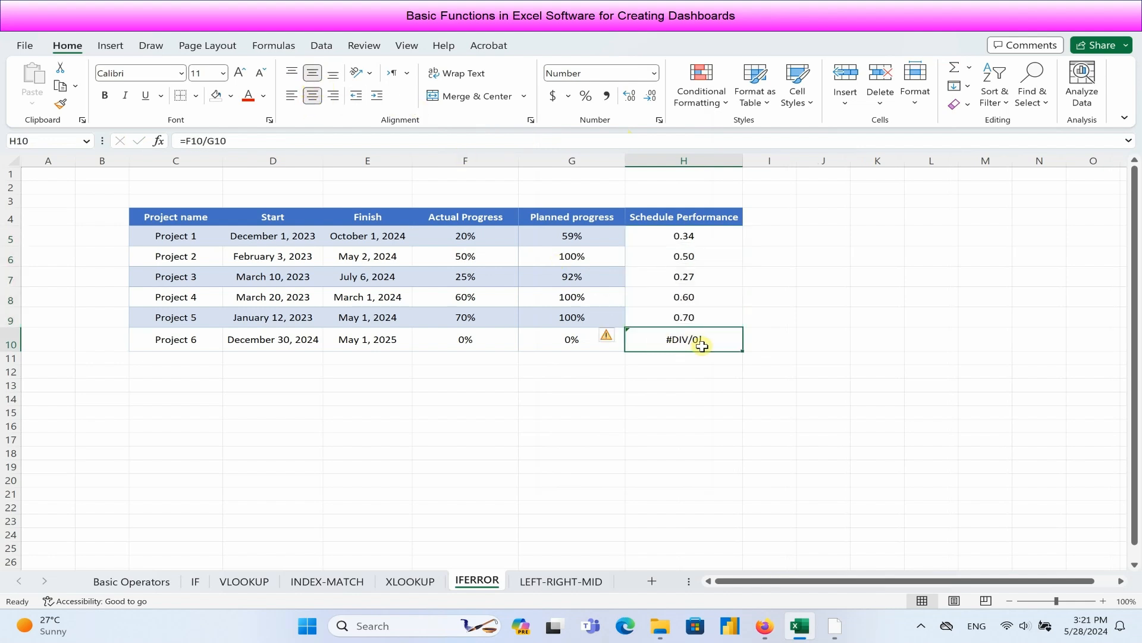
pyautogui.moveTo(540, 342); pyautogui.dragTo(467, 343)
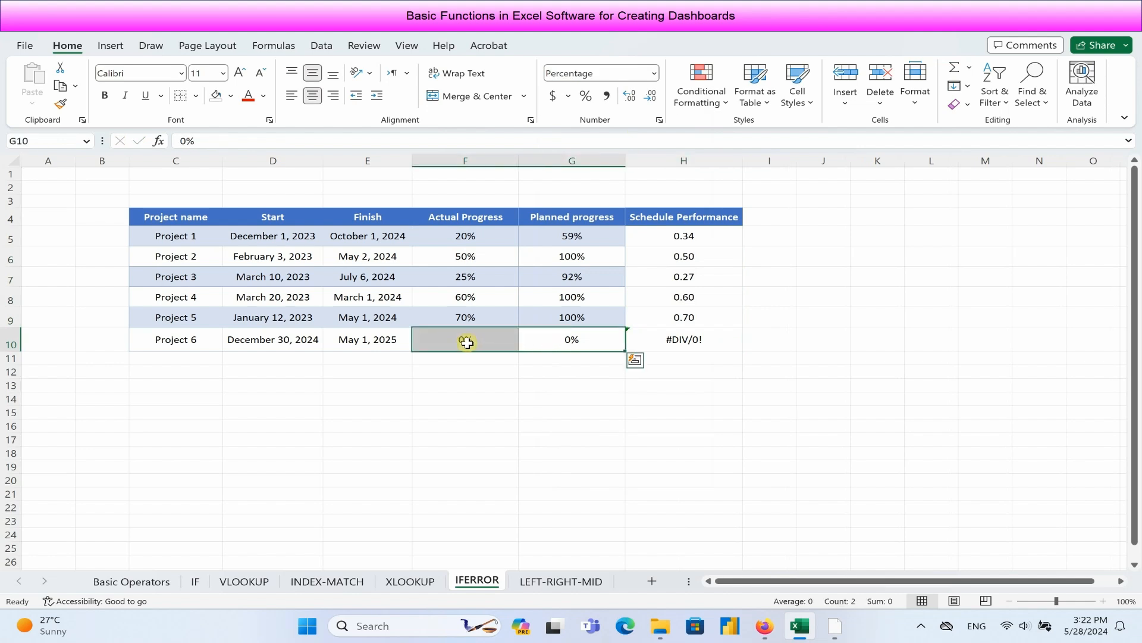
pyautogui.click(668, 330)
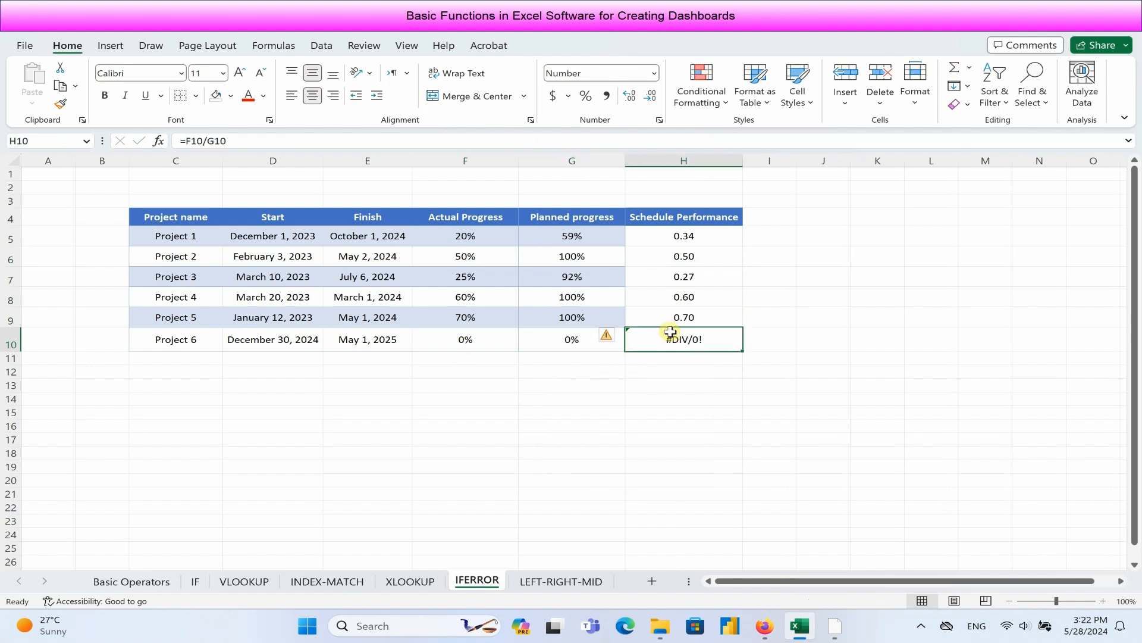
# Step: Wrap the division in H5 in an IFERROR that returns 0 on error, giving =IFERROR(F5/G5,0)
pyautogui.click(655, 236)
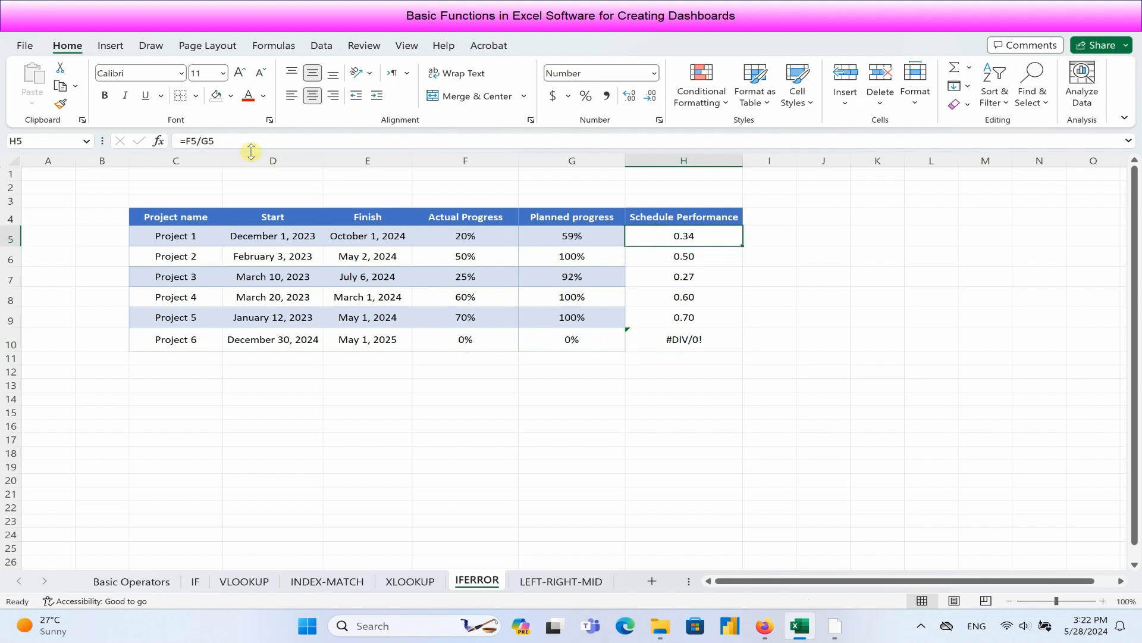
pyautogui.click(183, 141)
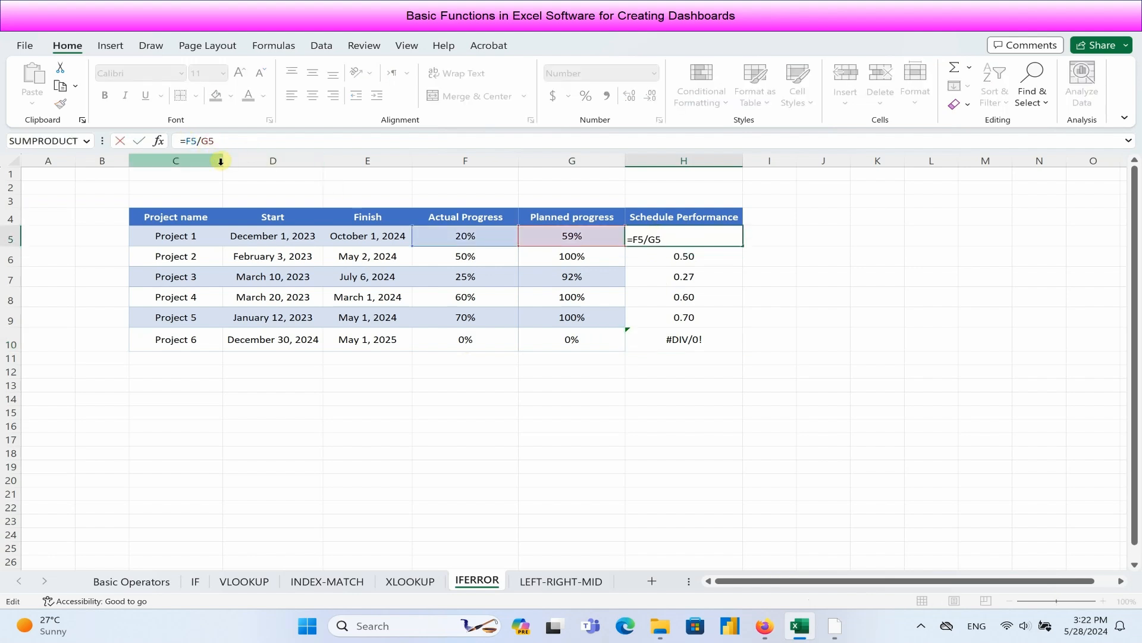
pyautogui.write('if')
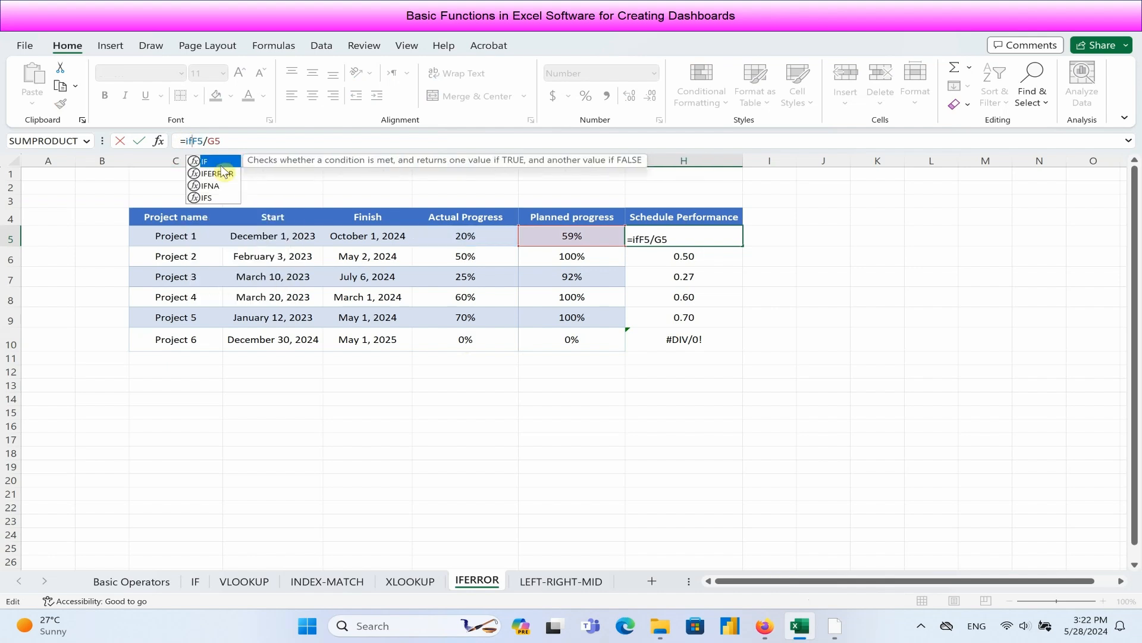
pyautogui.doubleClick(223, 173)
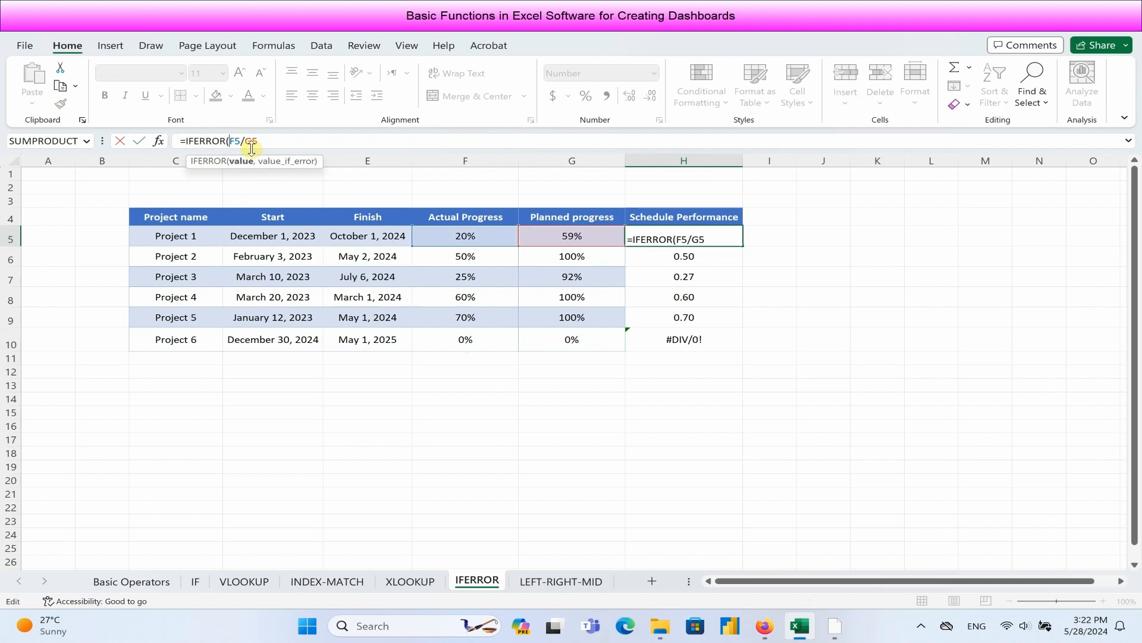
pyautogui.moveTo(256, 143); pyautogui.dragTo(224, 143)
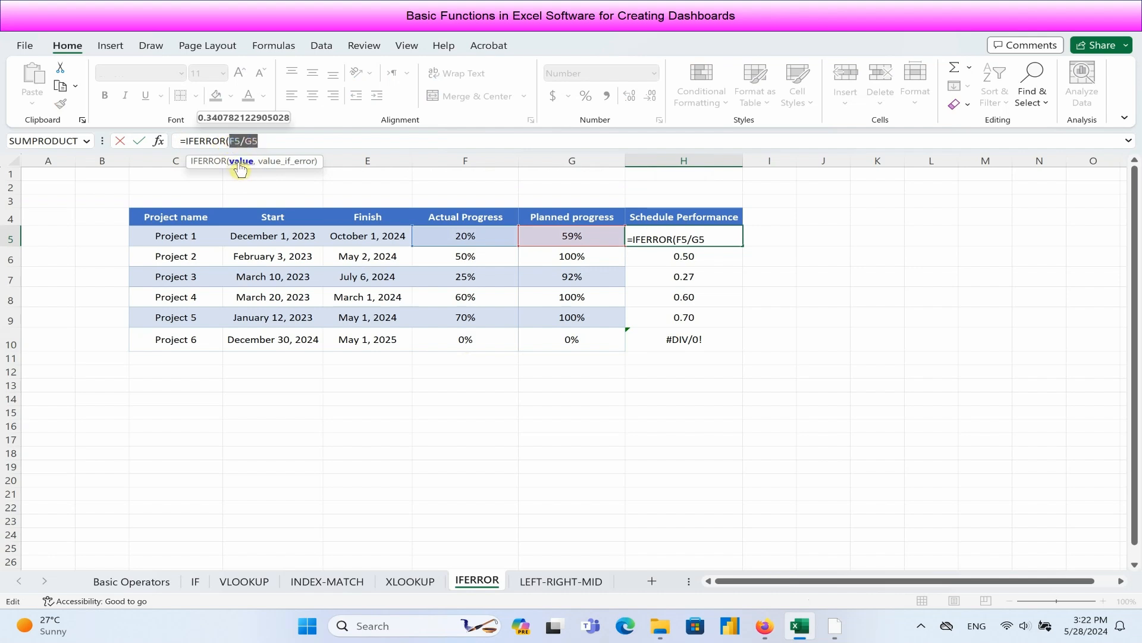
pyautogui.click(257, 142)
pyautogui.write(',0')
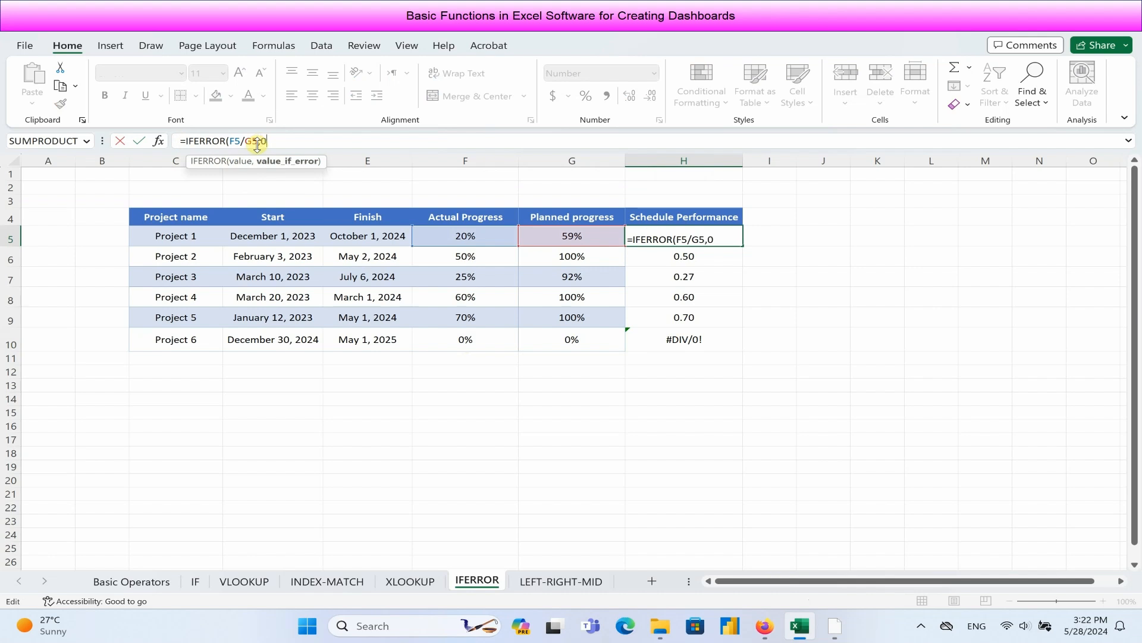
pyautogui.write(')')
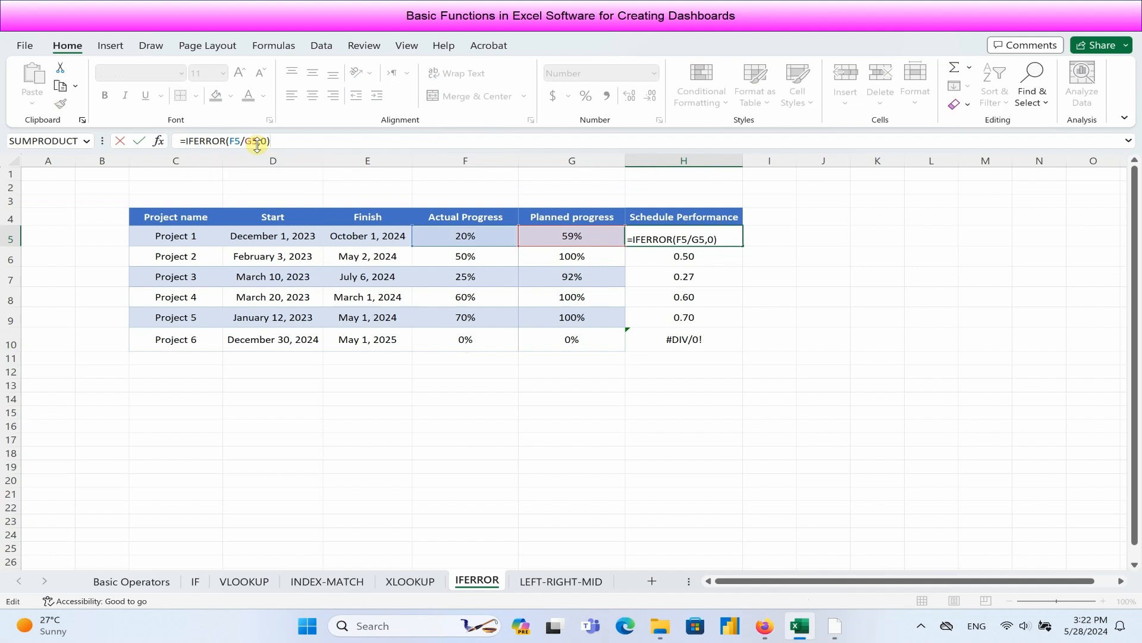
pyautogui.press('Return')
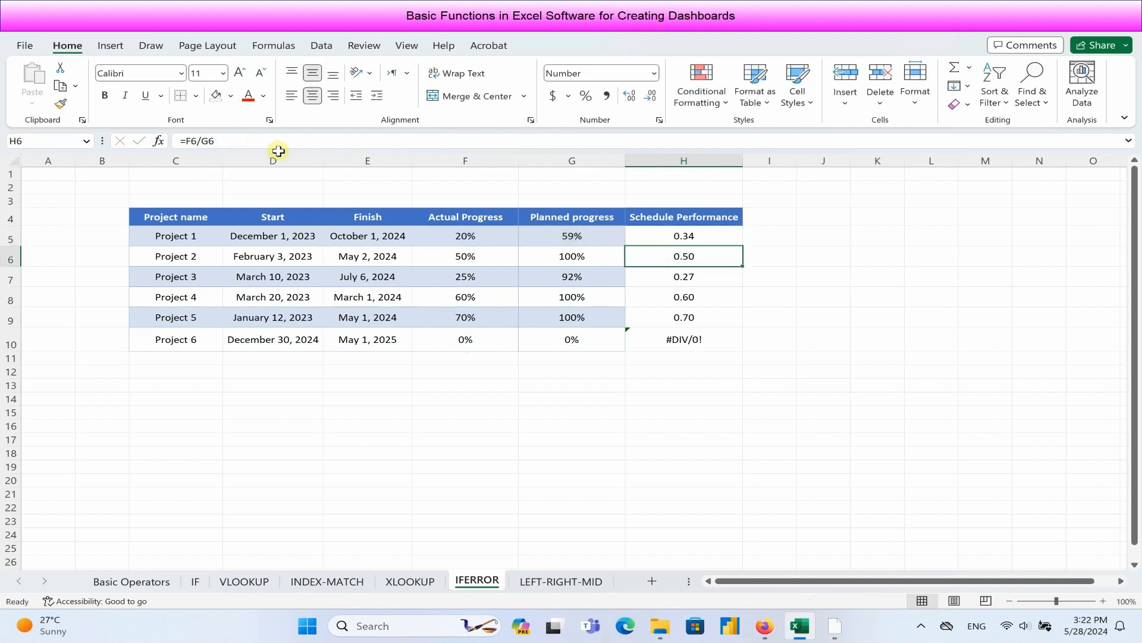
# Step: Fill the IFERROR formula from H5 down to H10 and select Project 6's Schedule Performance cell
pyautogui.click(724, 234)
pyautogui.moveTo(742, 245); pyautogui.dragTo(736, 352)
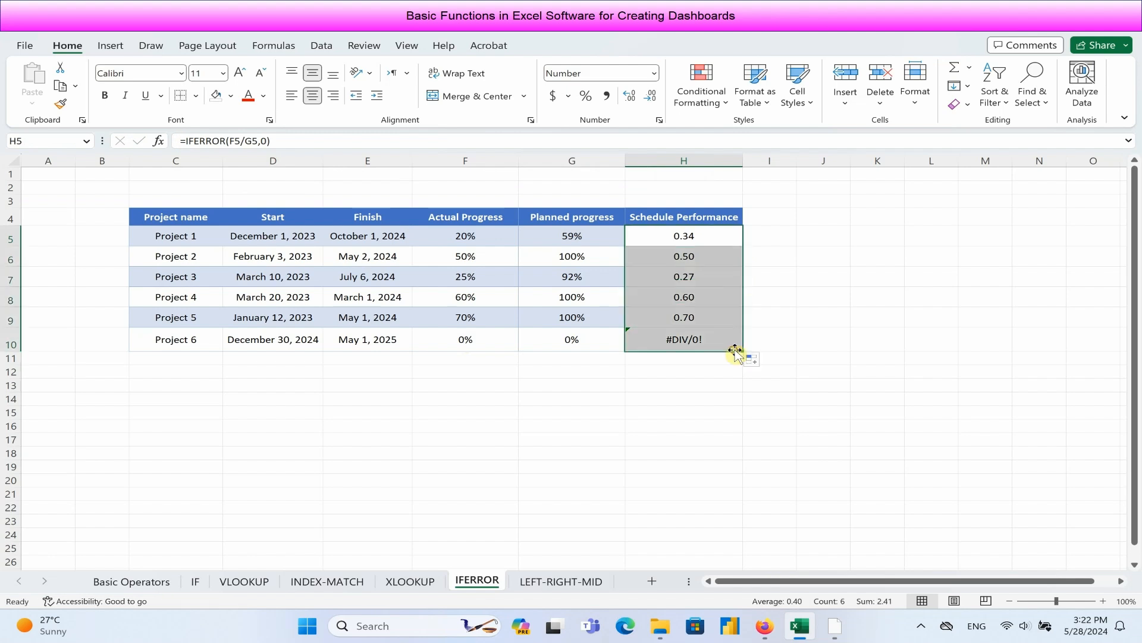
pyautogui.click(693, 339)
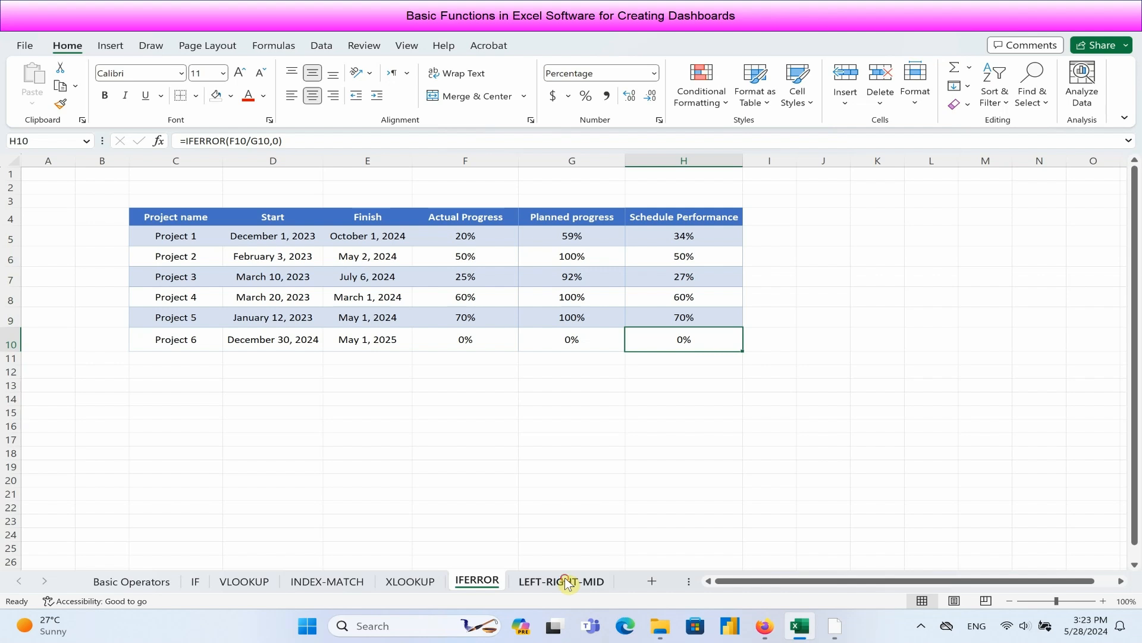
# Step: On the LEFT-RIGHT-MID sheet, insert a new column G beside Actual Progress and enter the header ID in G4
pyautogui.click(568, 582)
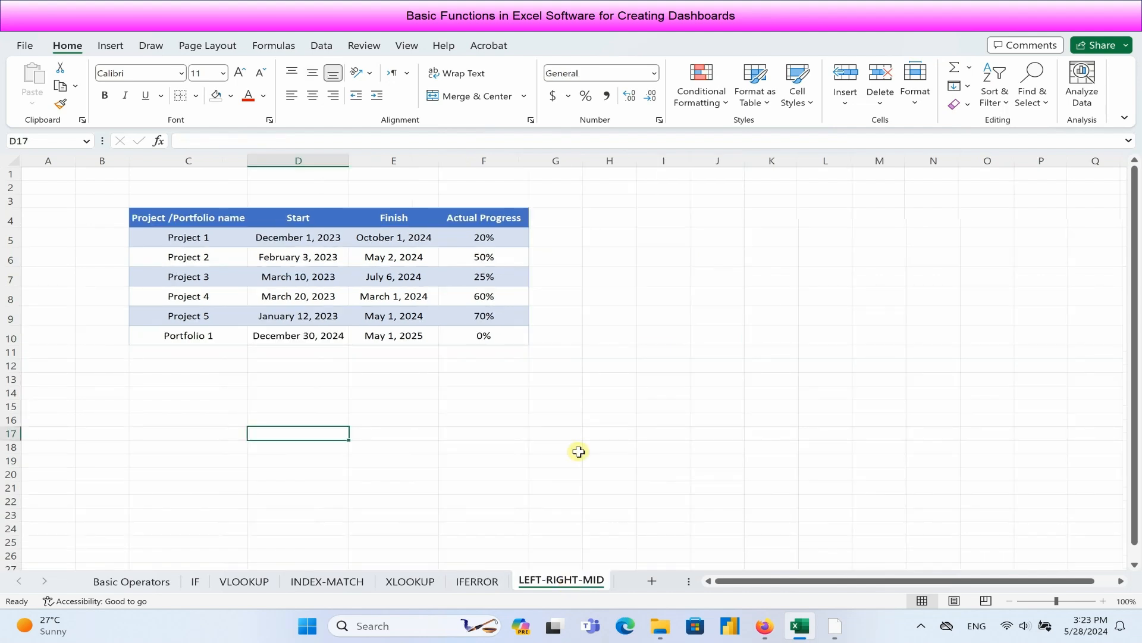
pyautogui.click(564, 216)
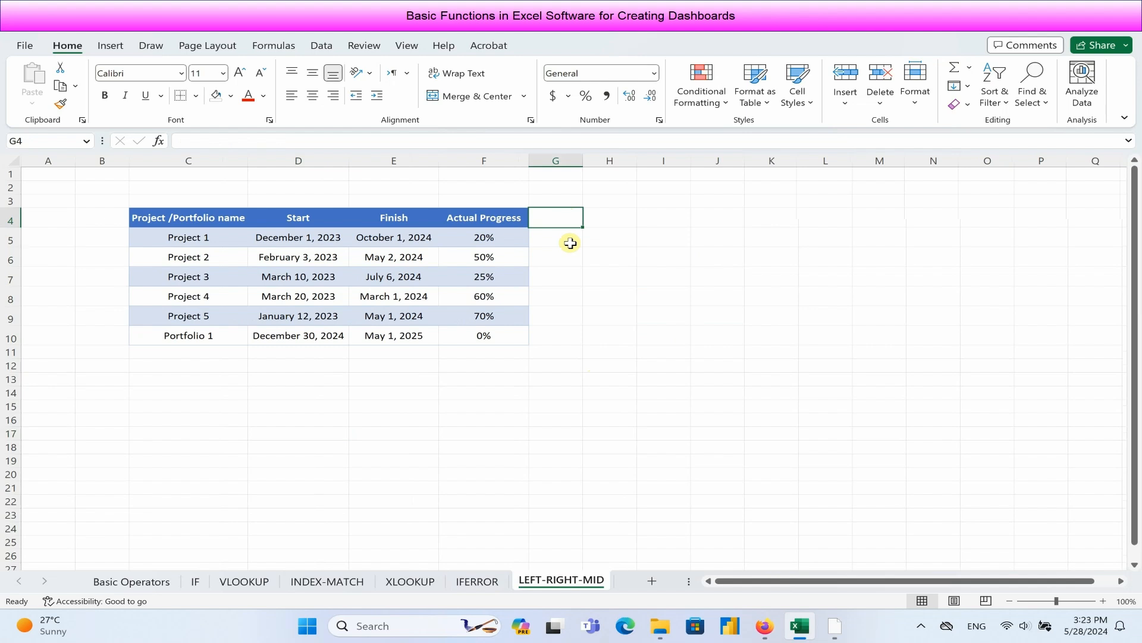
pyautogui.click(555, 160)
pyautogui.rightClick(555, 161)
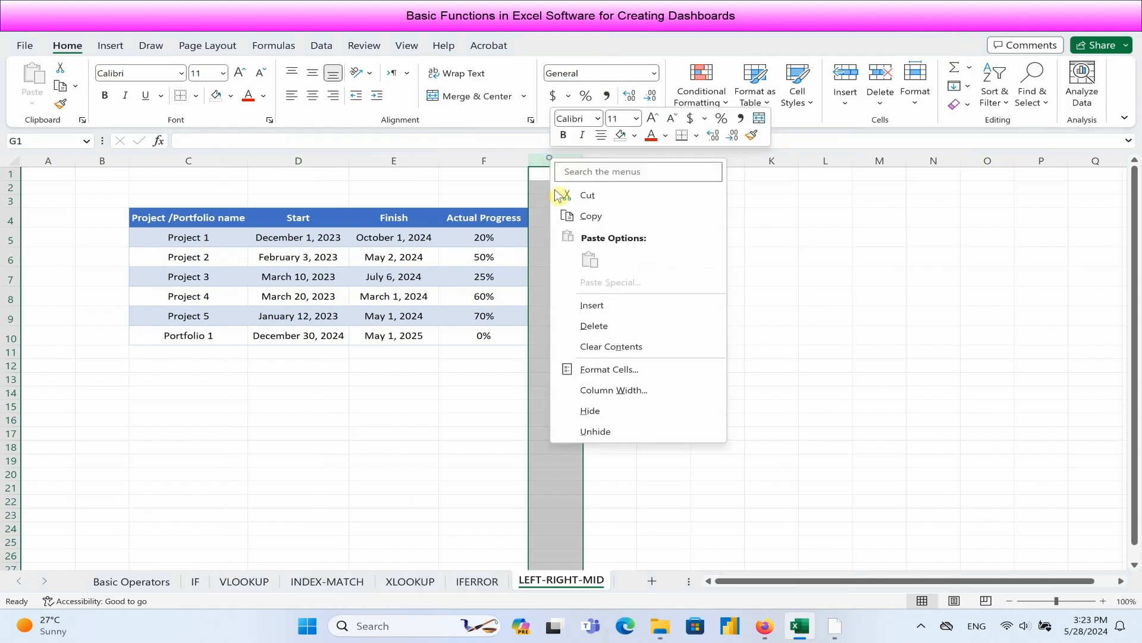
pyautogui.click(585, 304)
pyautogui.click(549, 221)
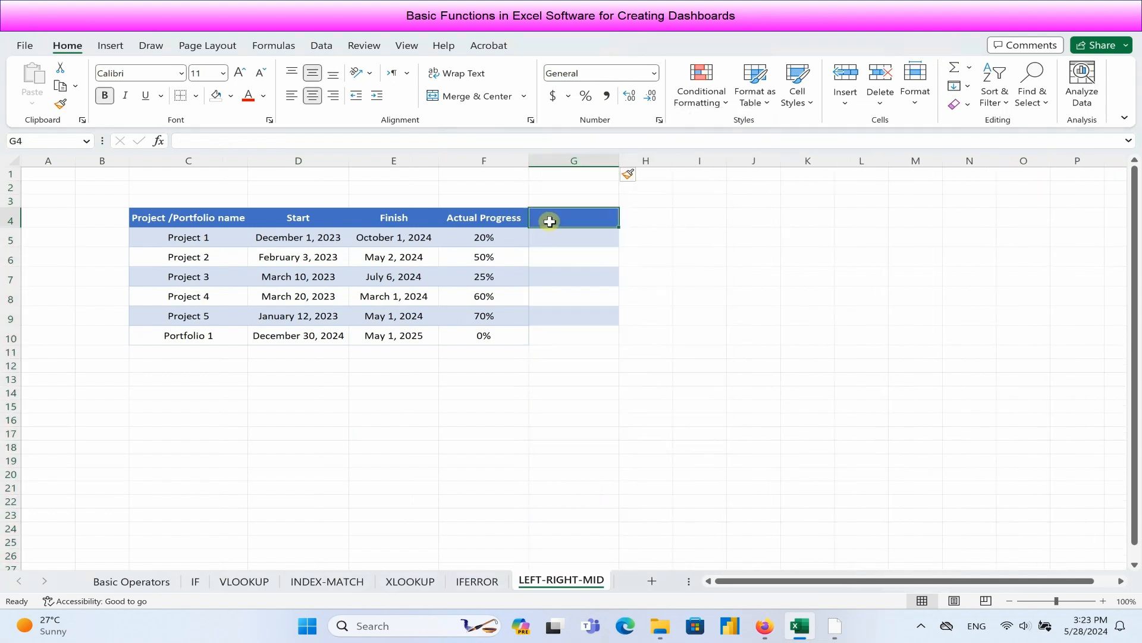
pyautogui.write('ID')
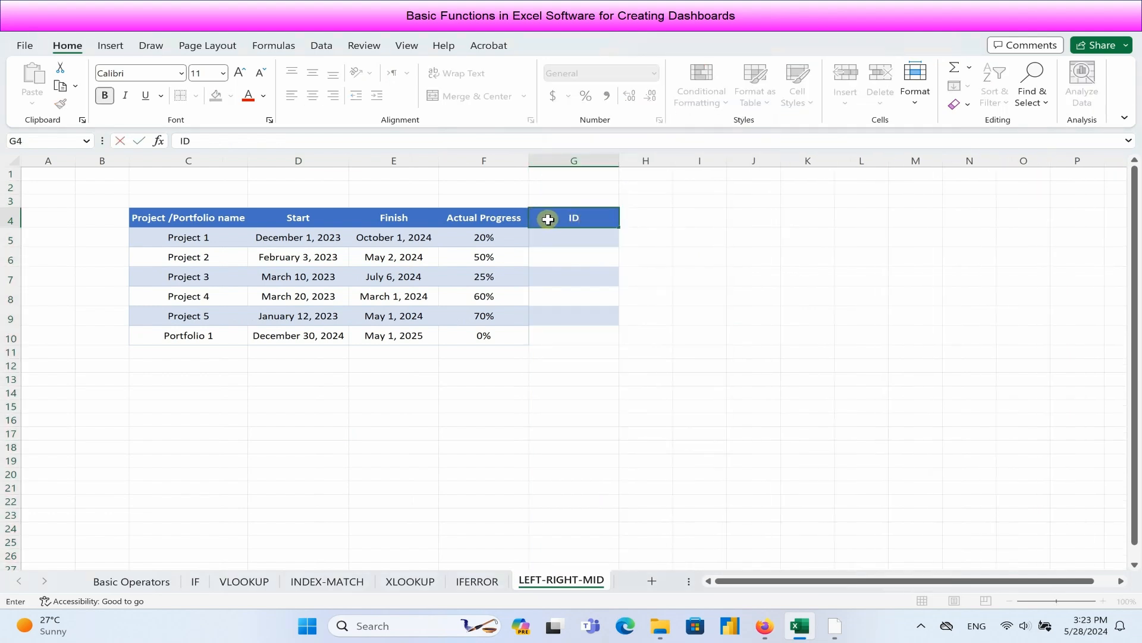
pyautogui.press('Return')
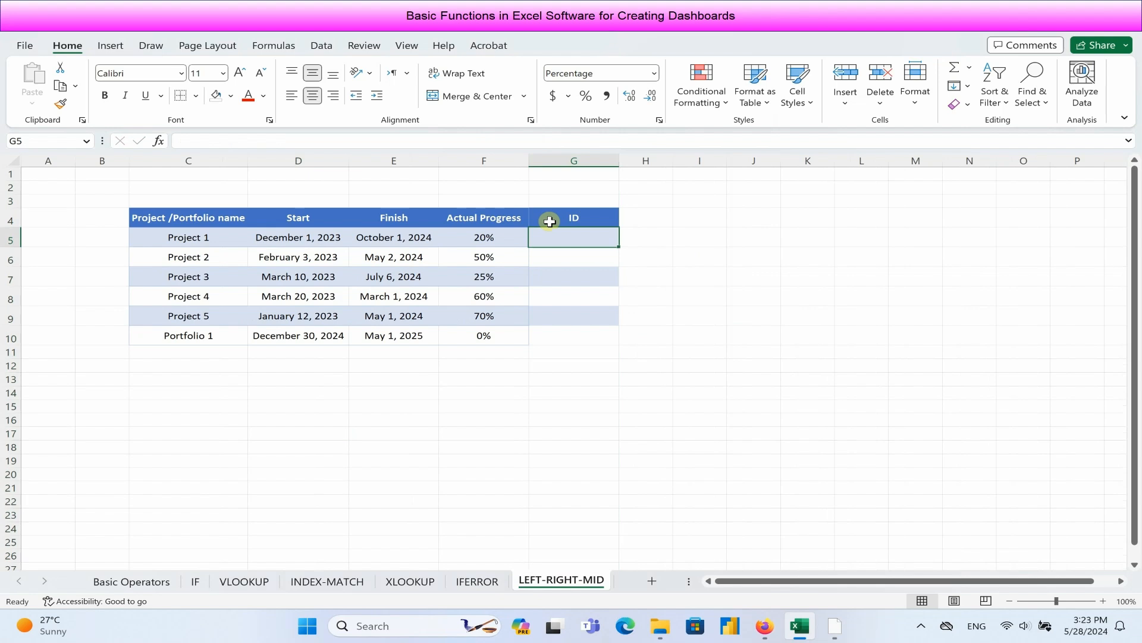
# Step: Begin the ID formula in G5 with =LEFT(C5,2) to take the first two characters of the project name
pyautogui.write('=')
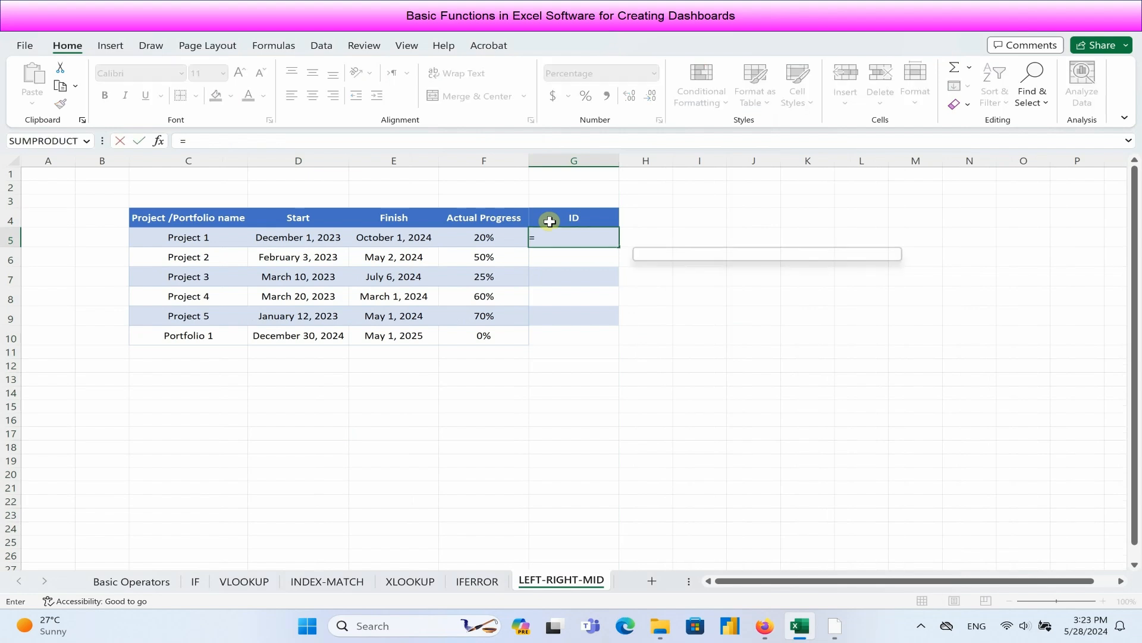
pyautogui.write('LE')
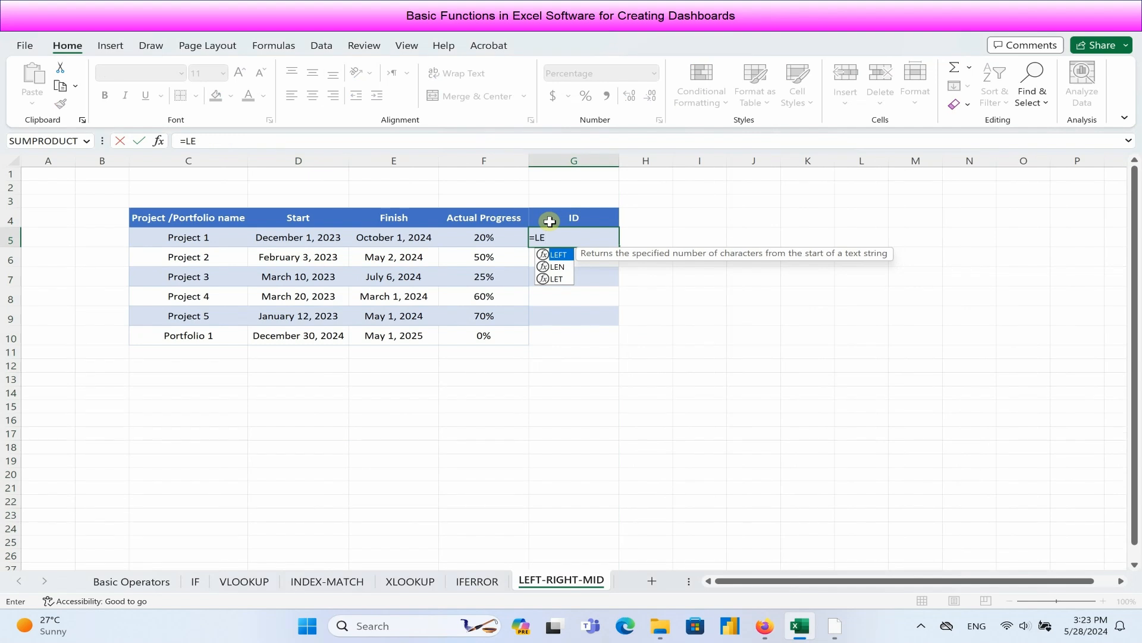
pyautogui.doubleClick(560, 255)
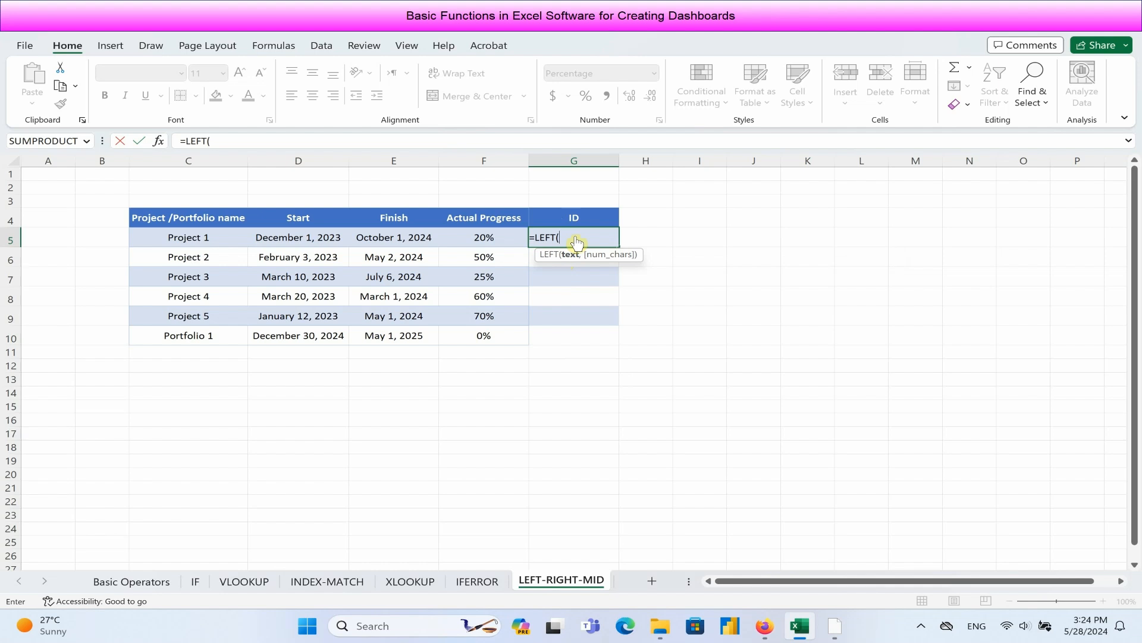
pyautogui.click(202, 243)
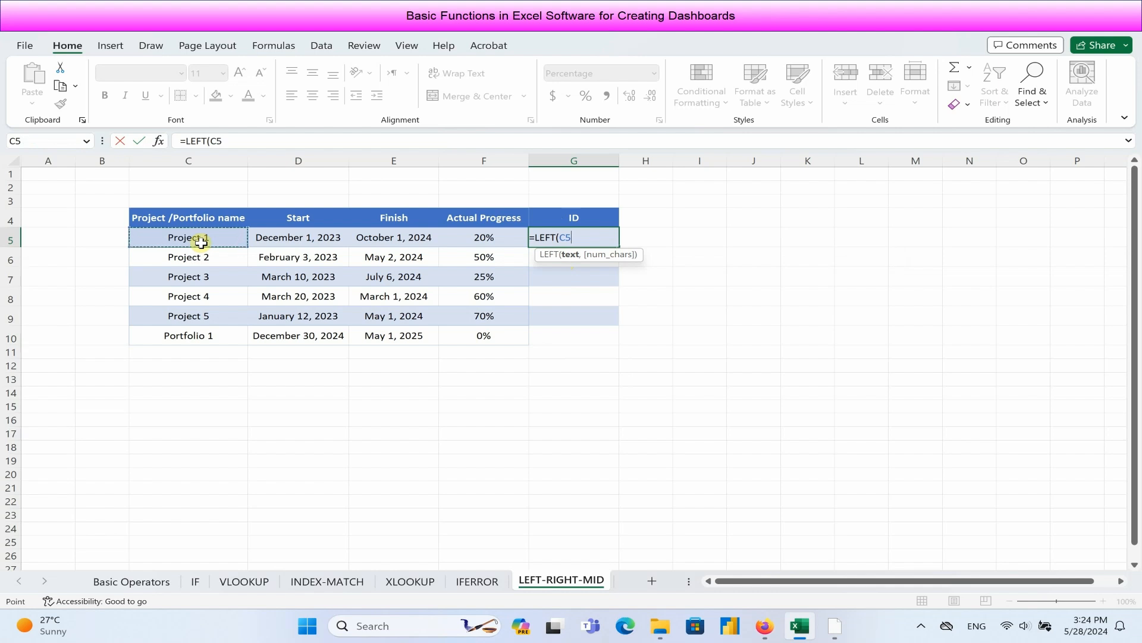
pyautogui.write(',')
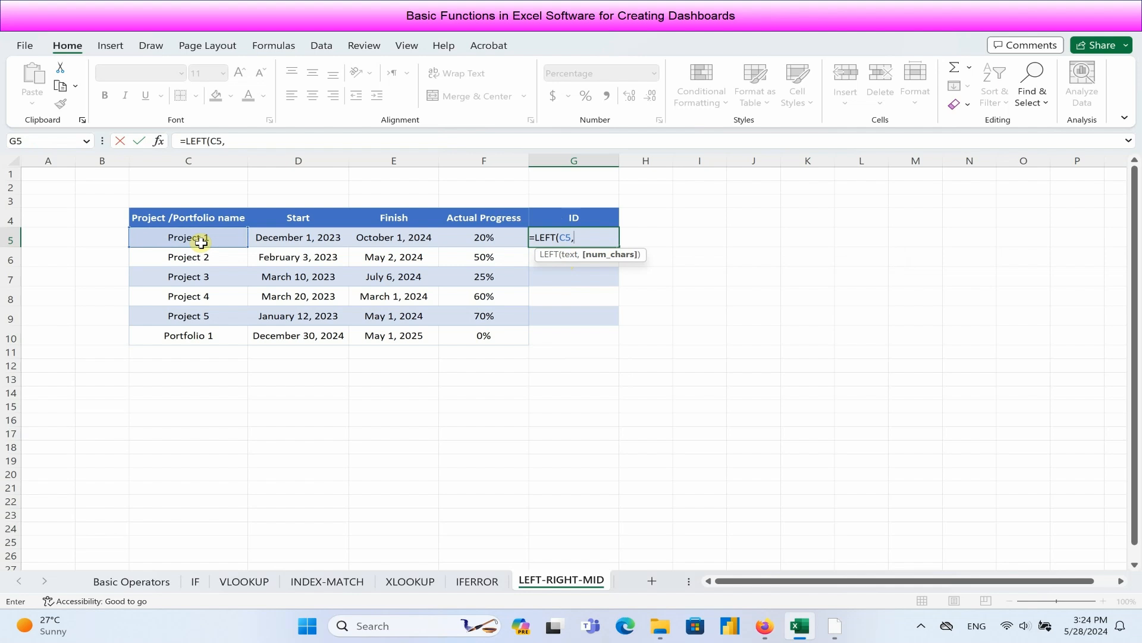
pyautogui.write('2)')
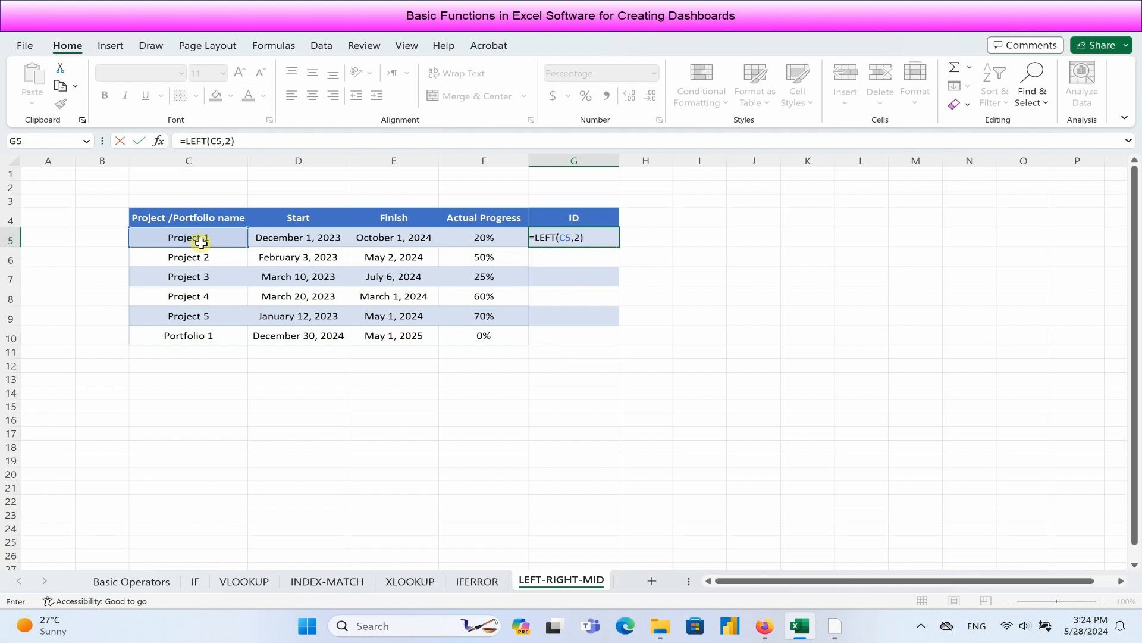
# Step: Append &RIGHT(C5,1) to the formula in G5 to add the name's last character, and fill it down to G10
pyautogui.write('&RIGH')
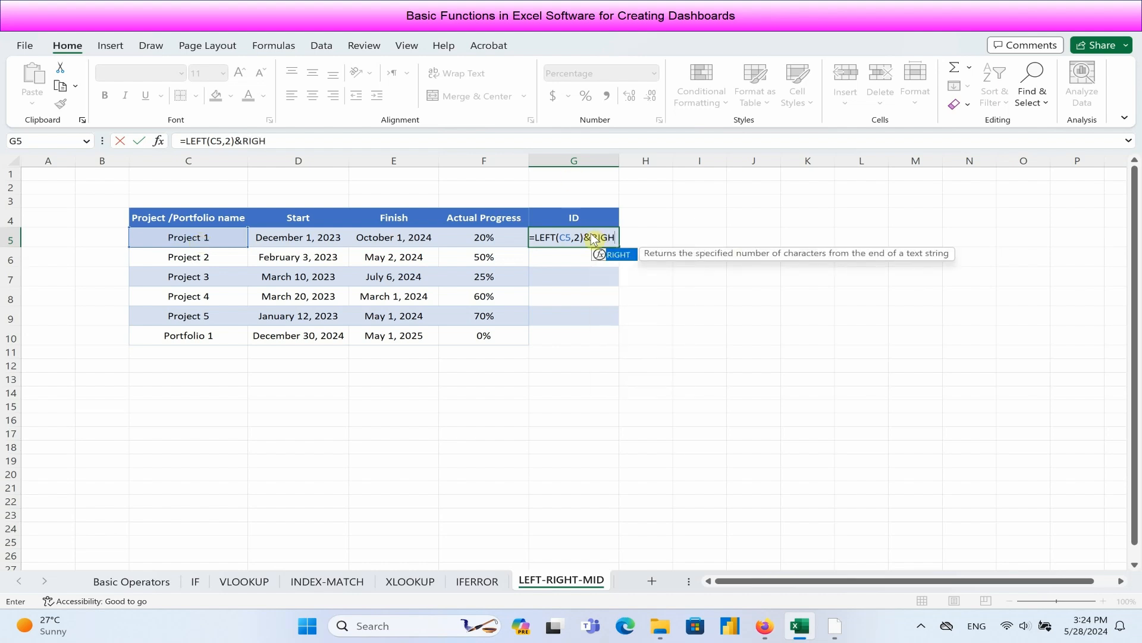
pyautogui.doubleClick(619, 256)
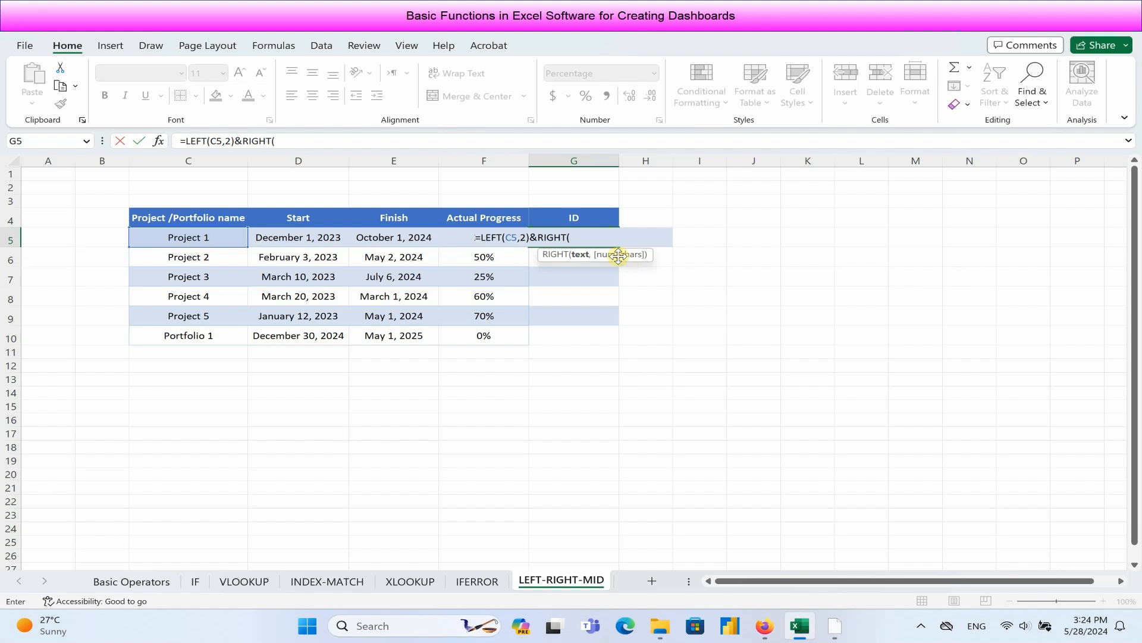
pyautogui.click(223, 239)
pyautogui.write(',1')
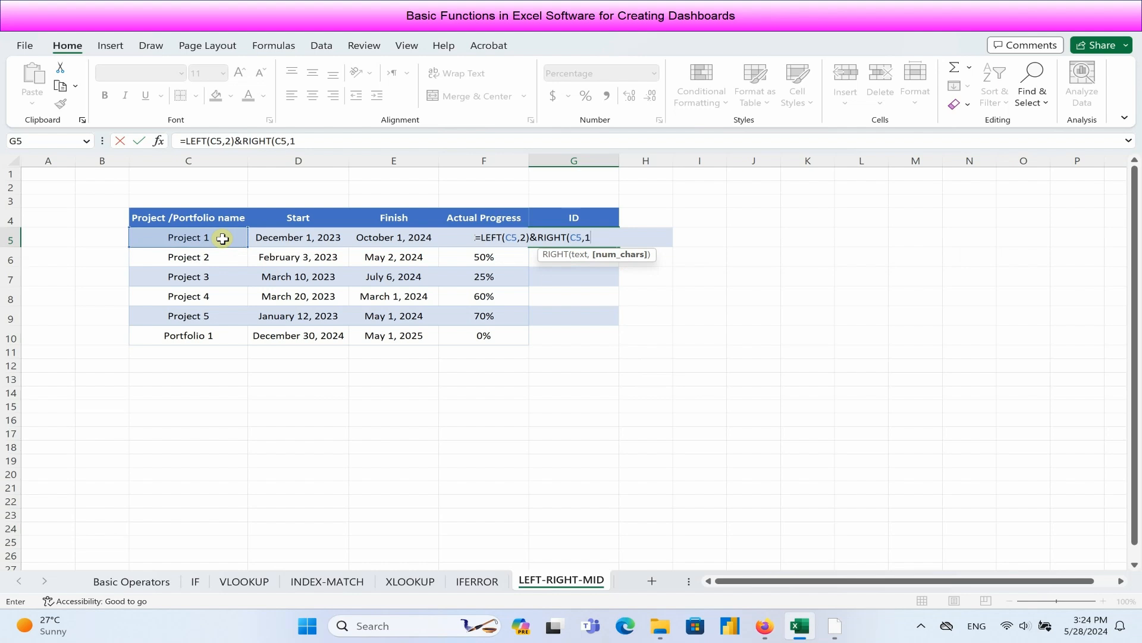
pyautogui.write(')')
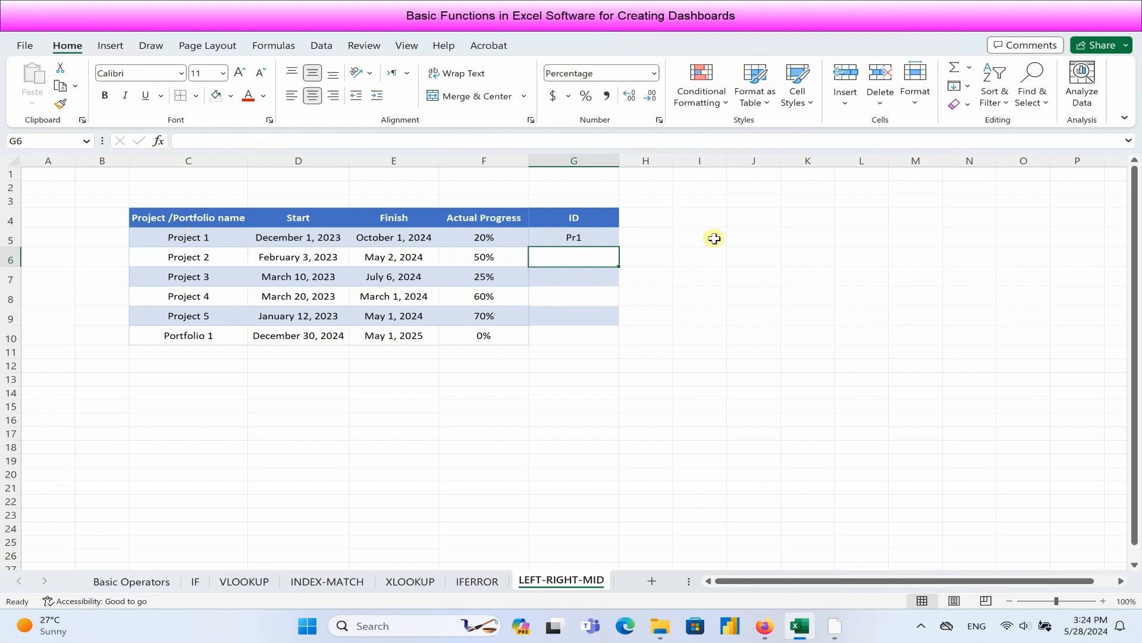
pyautogui.click(582, 241)
pyautogui.moveTo(618, 246); pyautogui.dragTo(626, 337)
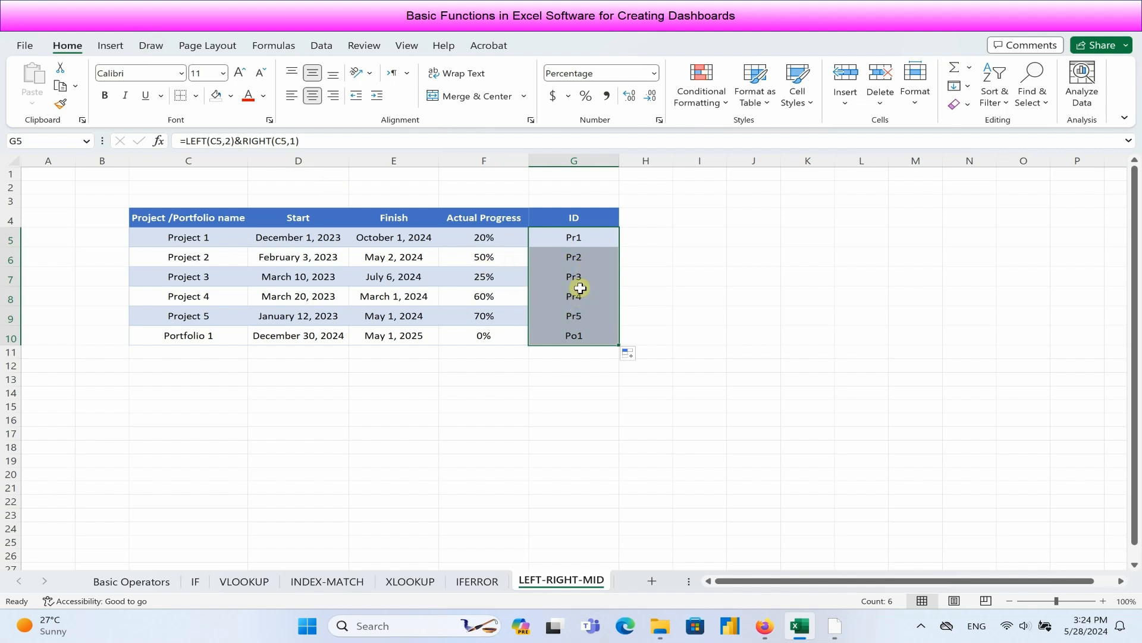
# Step: Begin an alternative ID formula in H5 with =MID(C5,1,2) to take the project name's first two characters
pyautogui.click(665, 233)
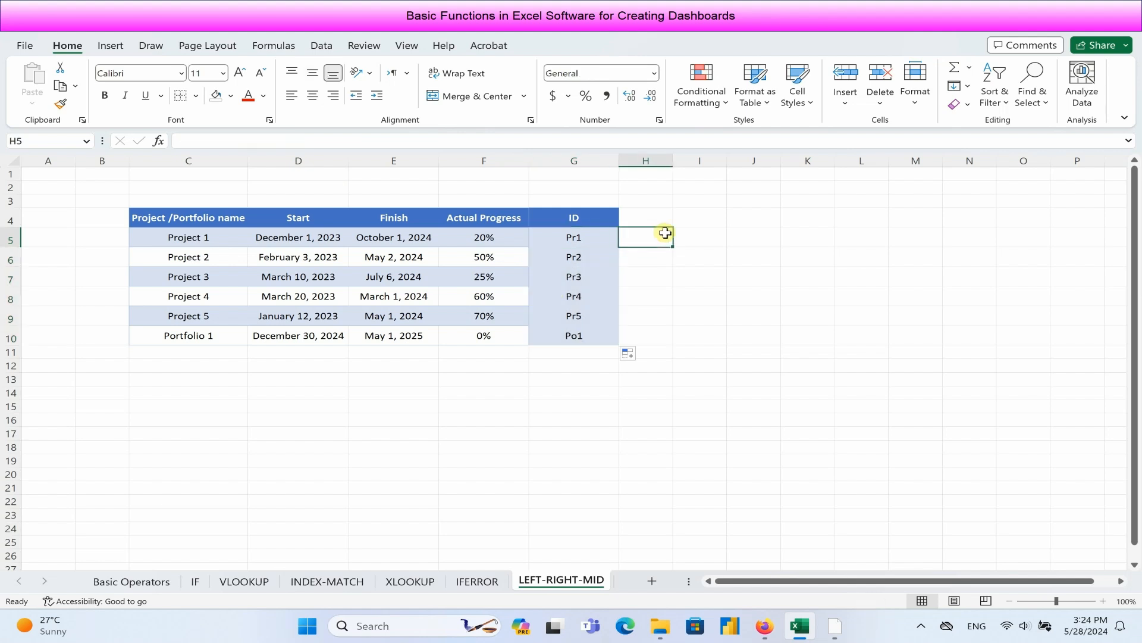
pyautogui.write('=')
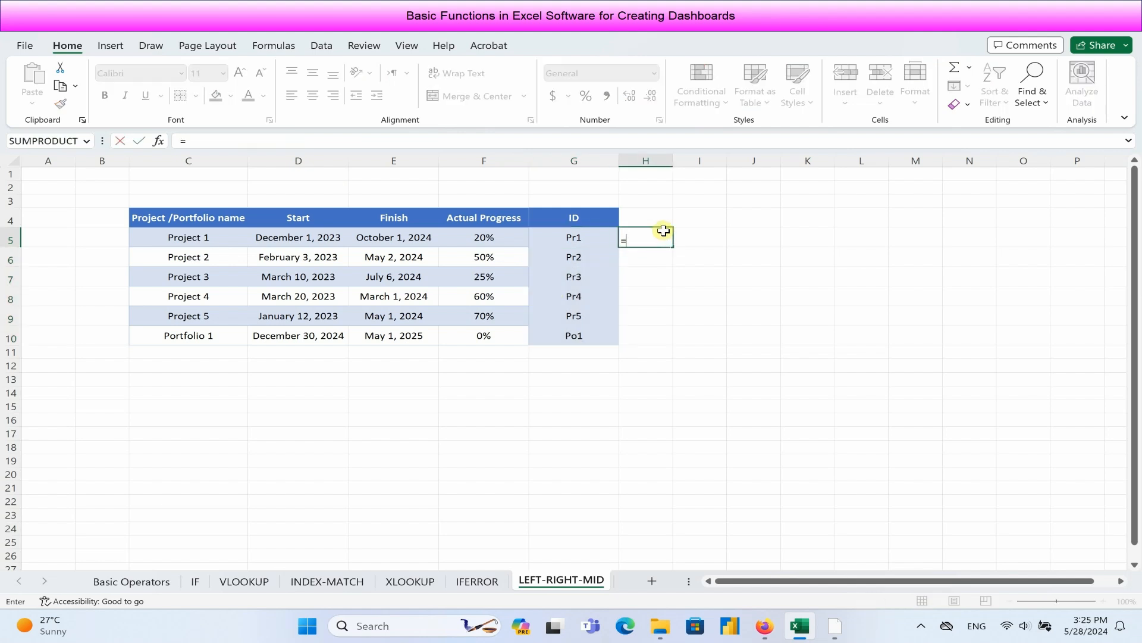
pyautogui.write('MID')
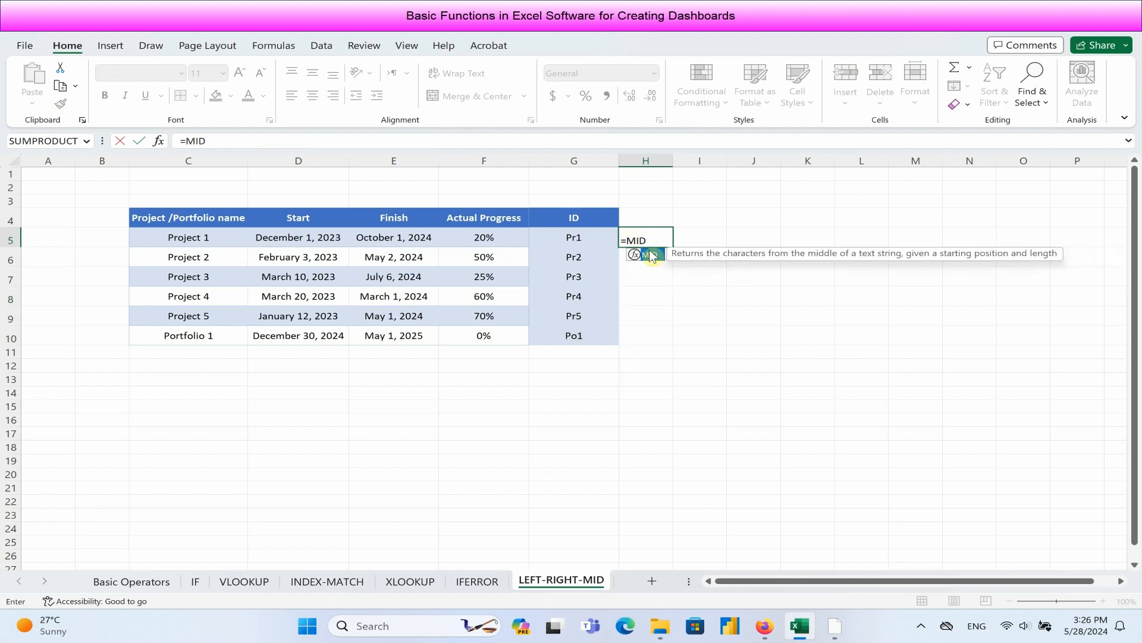
pyautogui.doubleClick(651, 254)
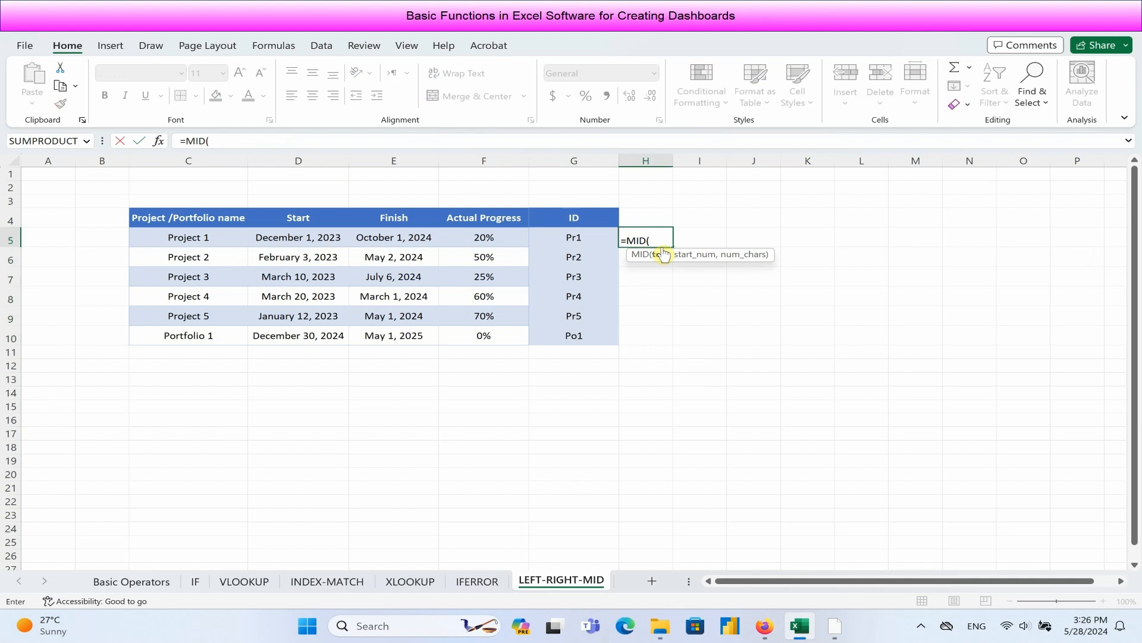
pyautogui.click(198, 236)
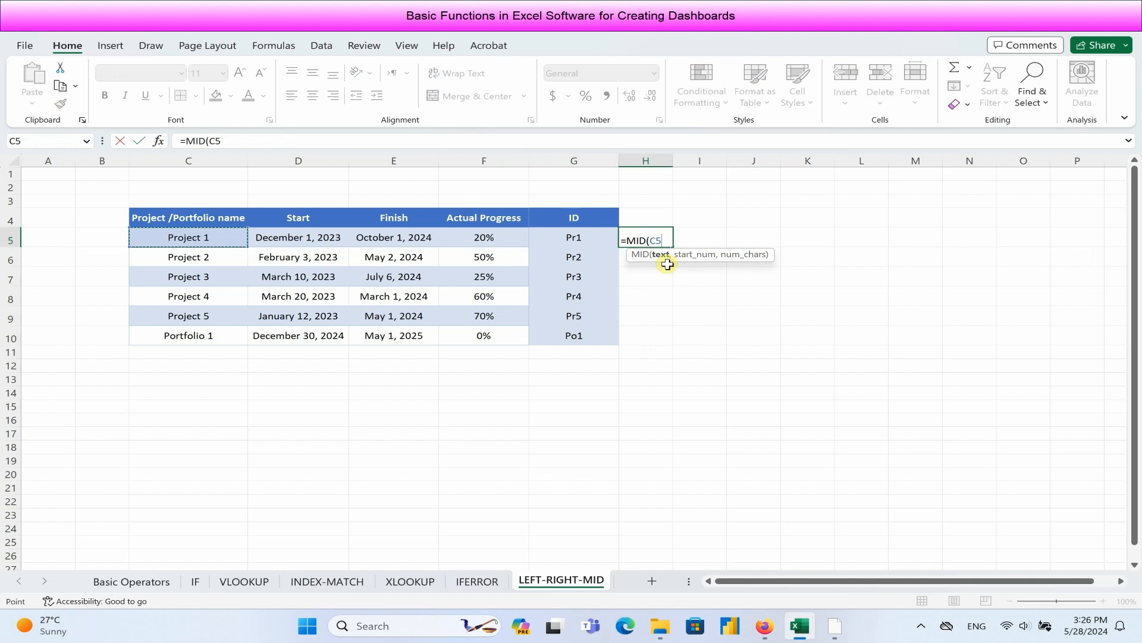
pyautogui.write(',')
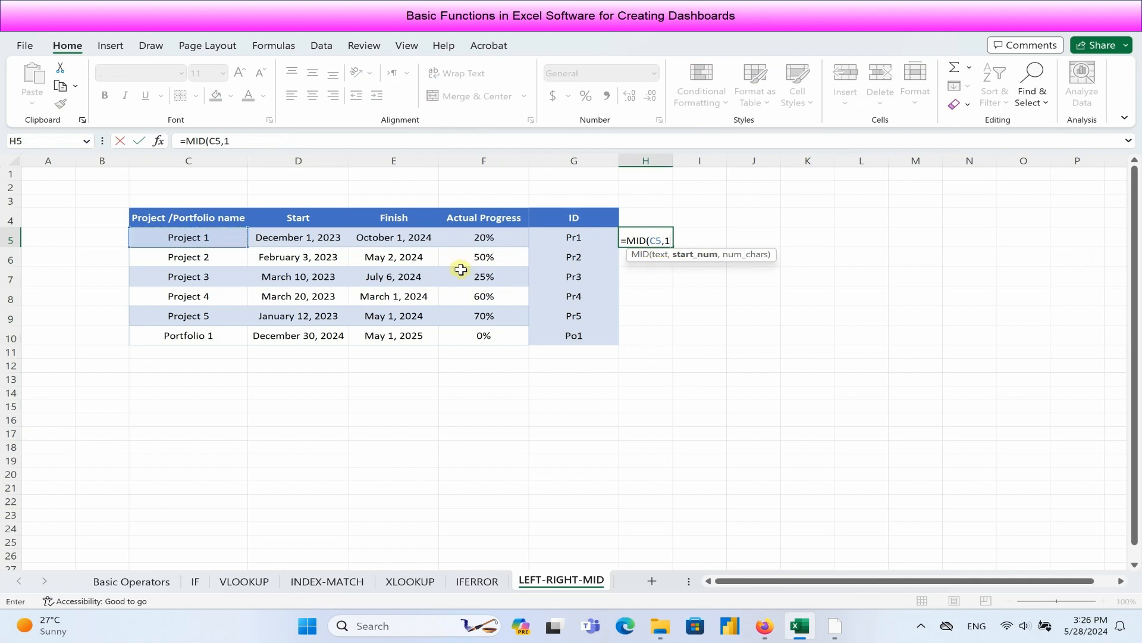
pyautogui.write('1,2')
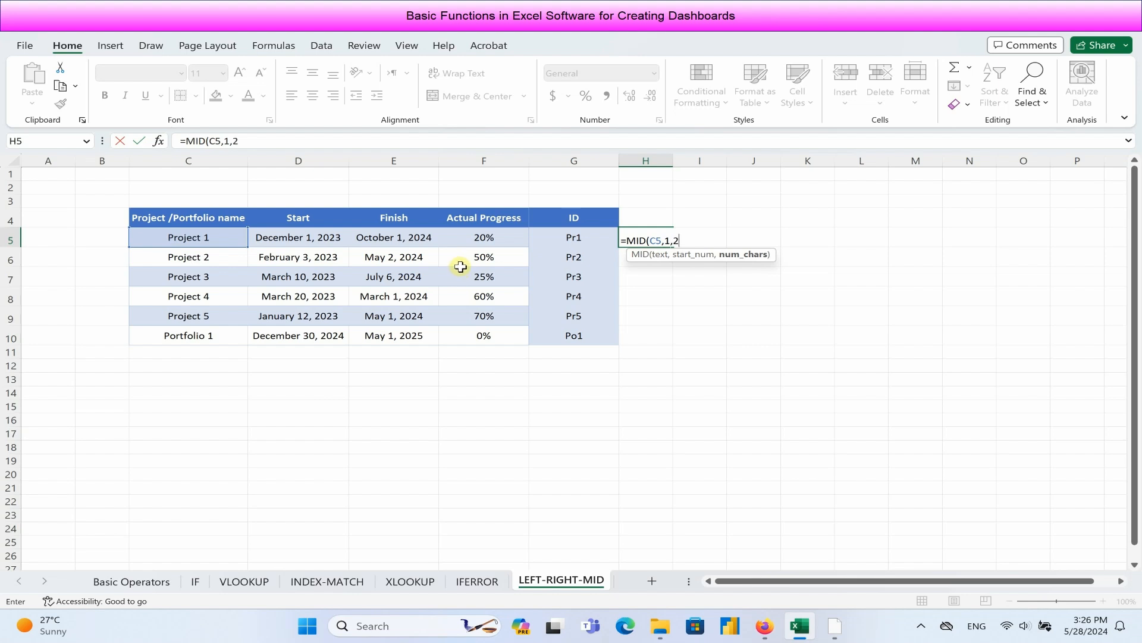
pyautogui.write(')')
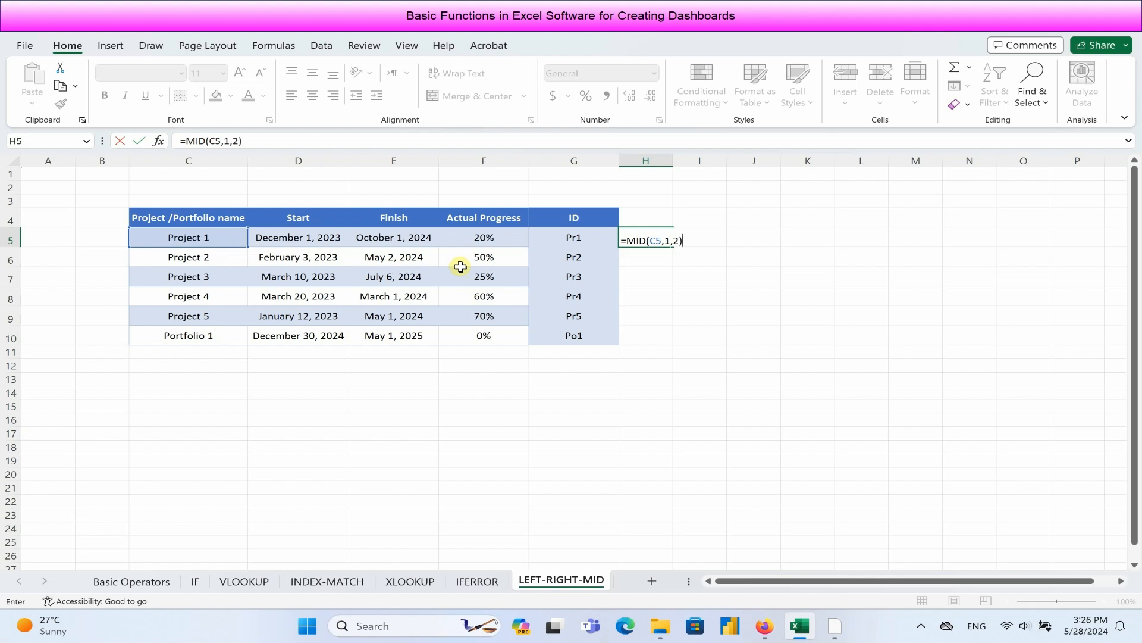
# Step: Append &RIGHT(C5,1) to the MID formula in H5 and fill it down to H10
pyautogui.write('&RIGHT(')
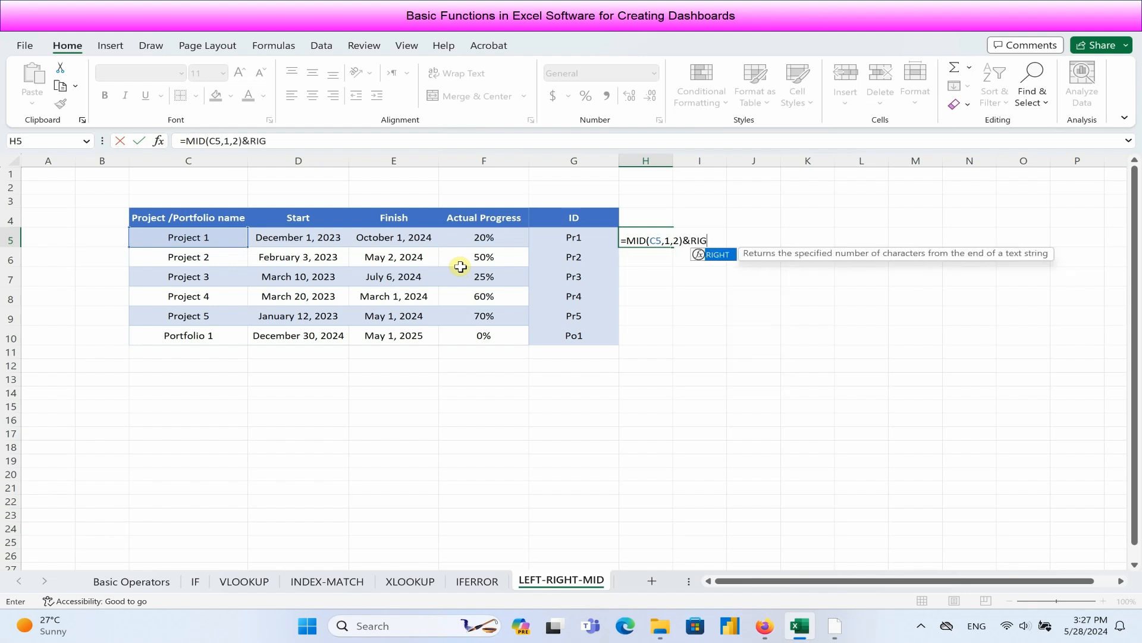
pyautogui.click(185, 239)
pyautogui.write(',1)')
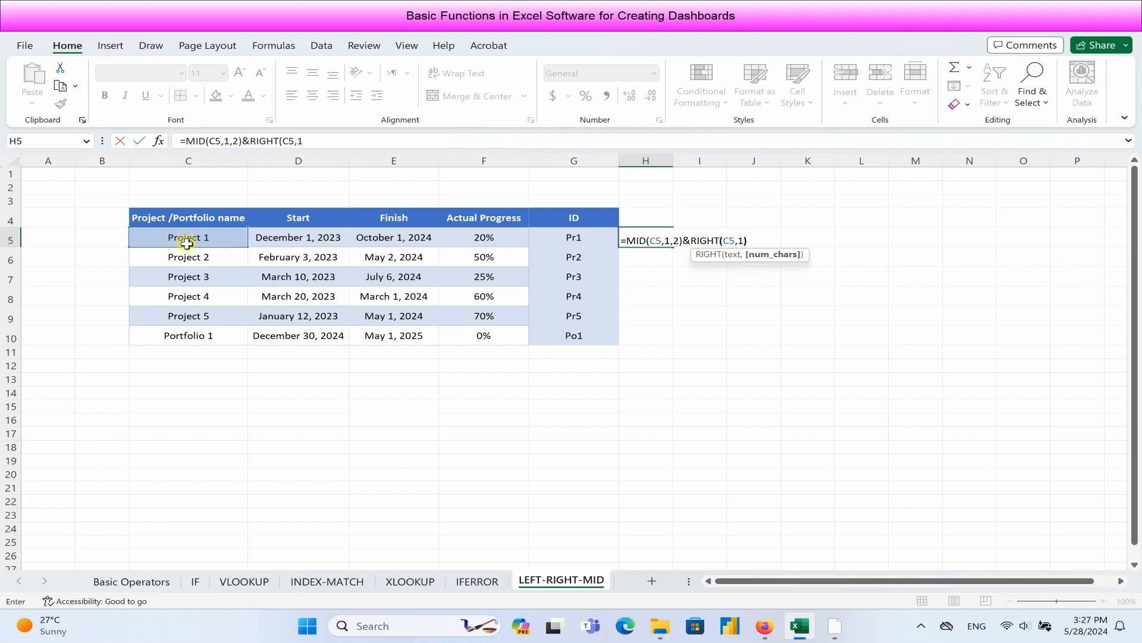
pyautogui.press('Return')
pyautogui.click(657, 241)
pyautogui.moveTo(672, 246); pyautogui.dragTo(671, 338)
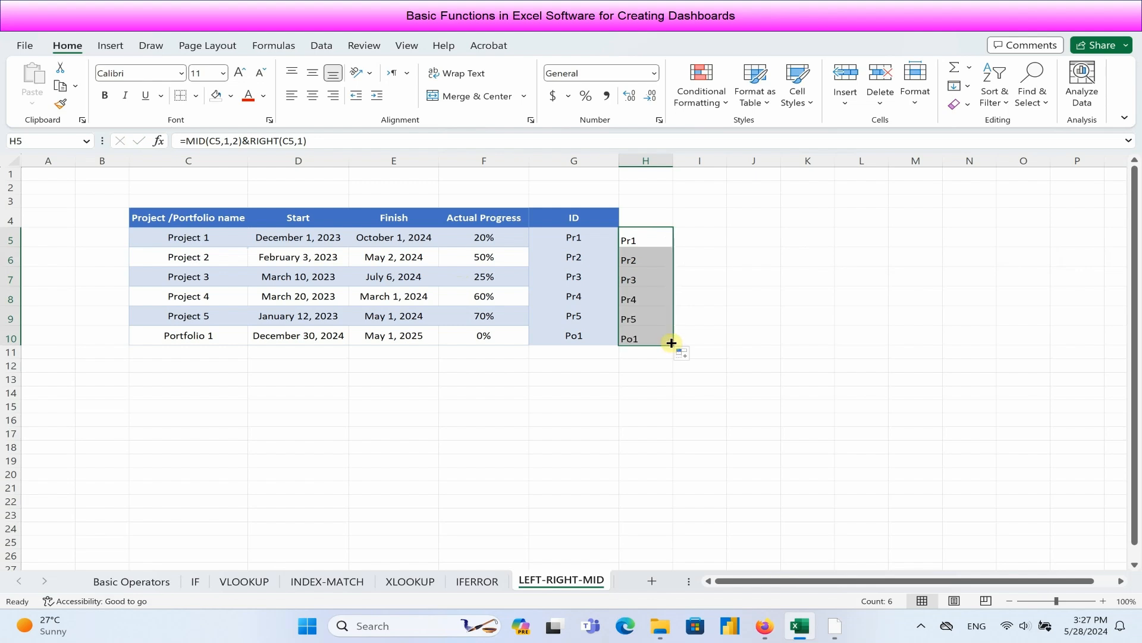
# Step: Copy the Actual Progress cells' formatting onto G5:H10 and extend the ID header from G4 into H4
pyautogui.moveTo(479, 241); pyautogui.dragTo(482, 335)
pyautogui.click(60, 103)
pyautogui.moveTo(575, 238)
pyautogui.mouseDown()
pyautogui.moveTo(601, 301)
pyautogui.moveTo(635, 319)
pyautogui.moveTo(639, 348)
pyautogui.mouseUp()
pyautogui.click(604, 219)
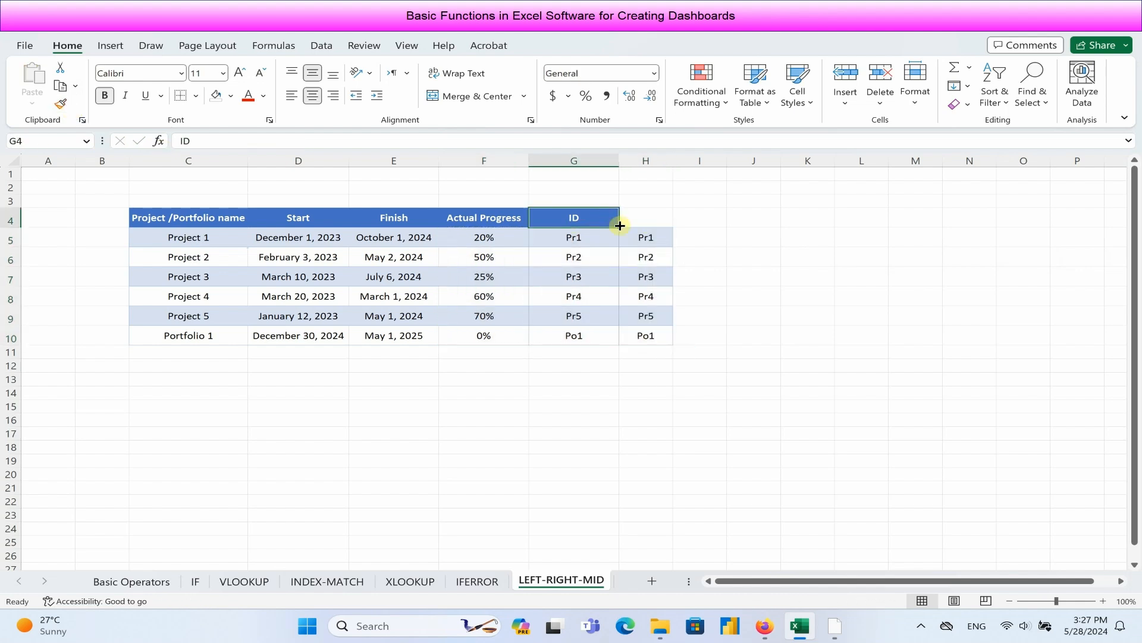
pyautogui.moveTo(631, 227); pyautogui.dragTo(651, 230)
pyautogui.click(738, 232)
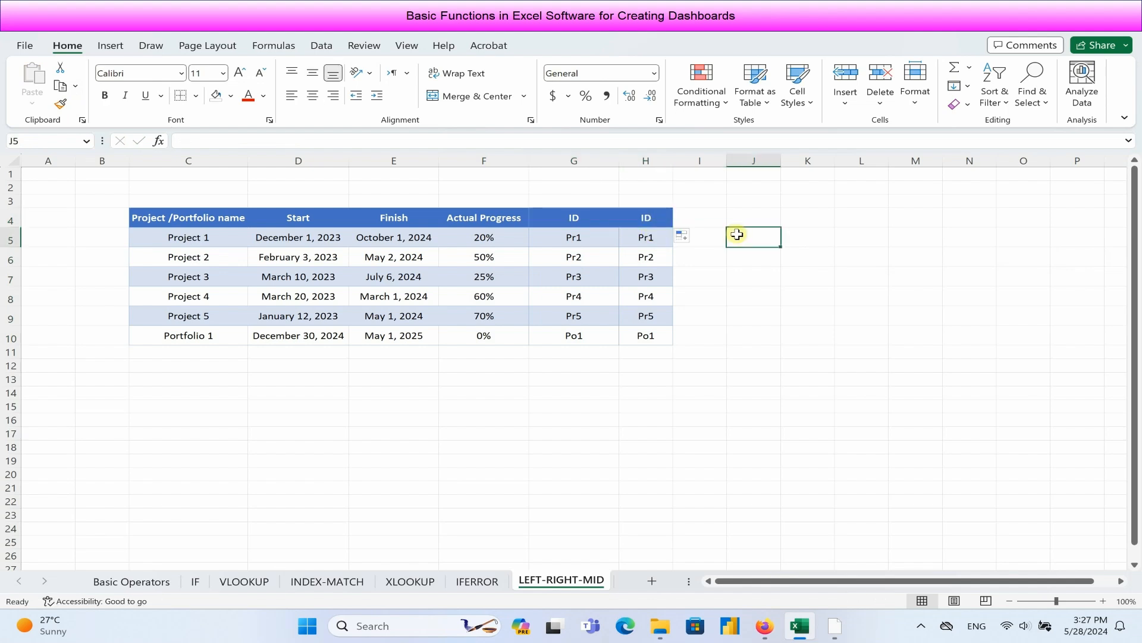